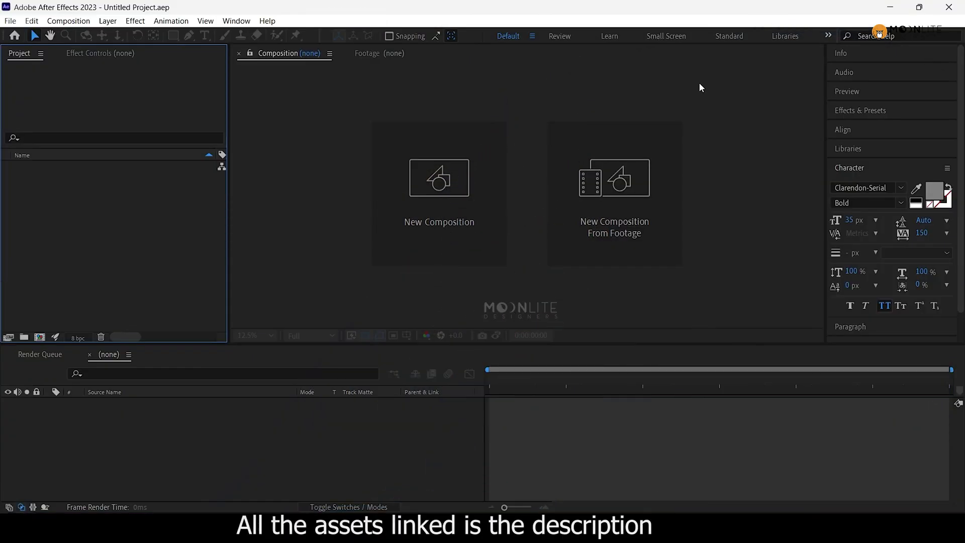
Create a new composition sized 1920 × 1080 px.
{"action": "key", "text": "ctrl+n"}
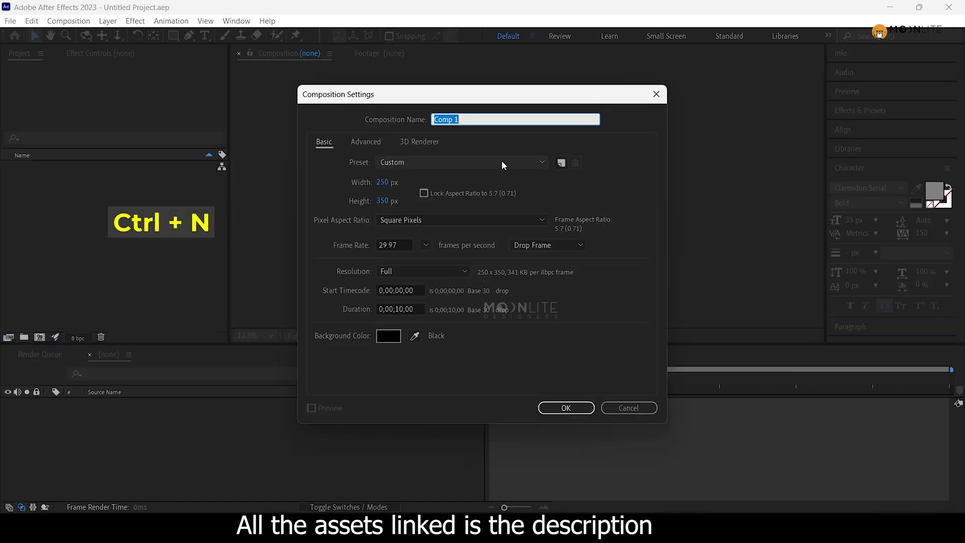
{"action": "left_click", "coordinate": [381, 183]}
{"action": "type", "text": "1920"}
{"action": "key", "text": "Tab"}
{"action": "type", "text": "180"}
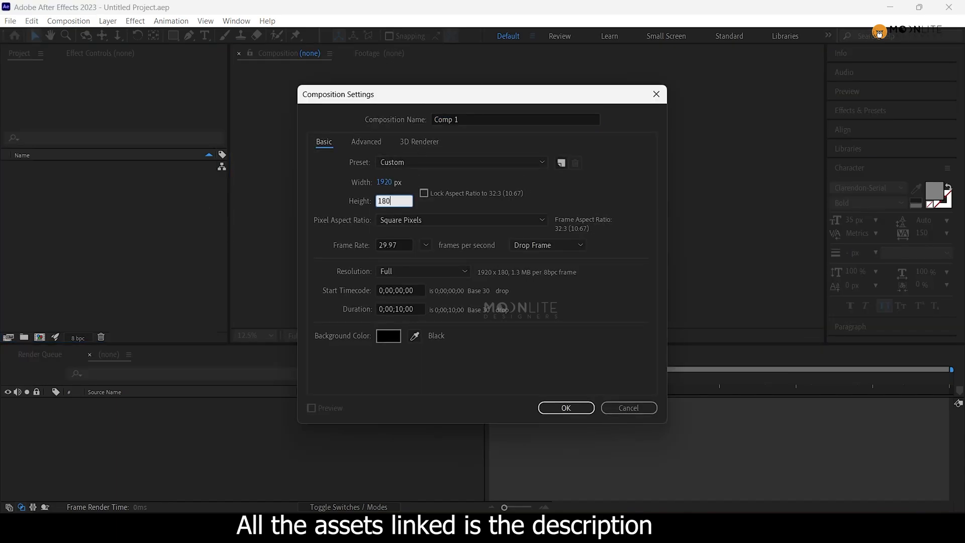
{"action": "type", "text": "0"}
{"action": "key", "text": "Return"}
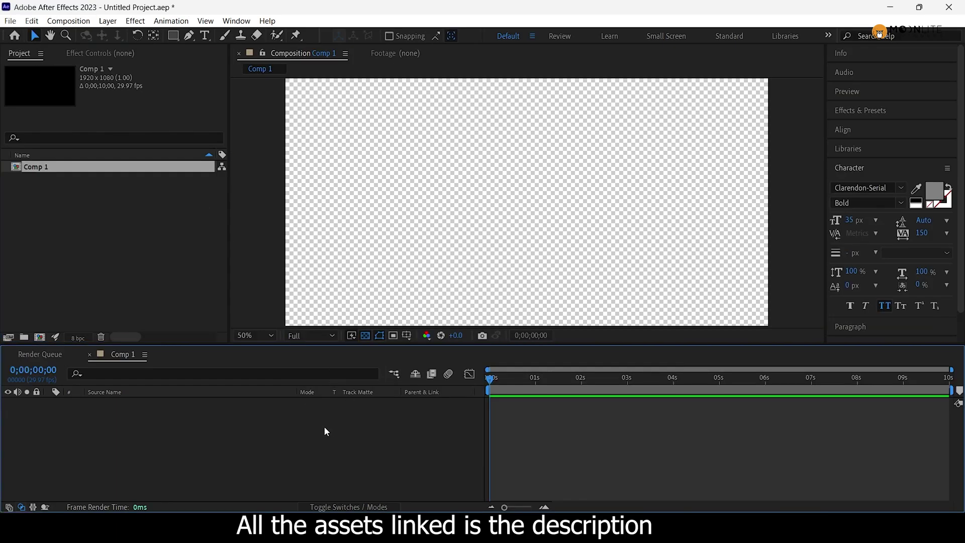
Add a solid layer named BG in dark blue, color 020A21.
{"action": "key", "text": "ctrl+y"}
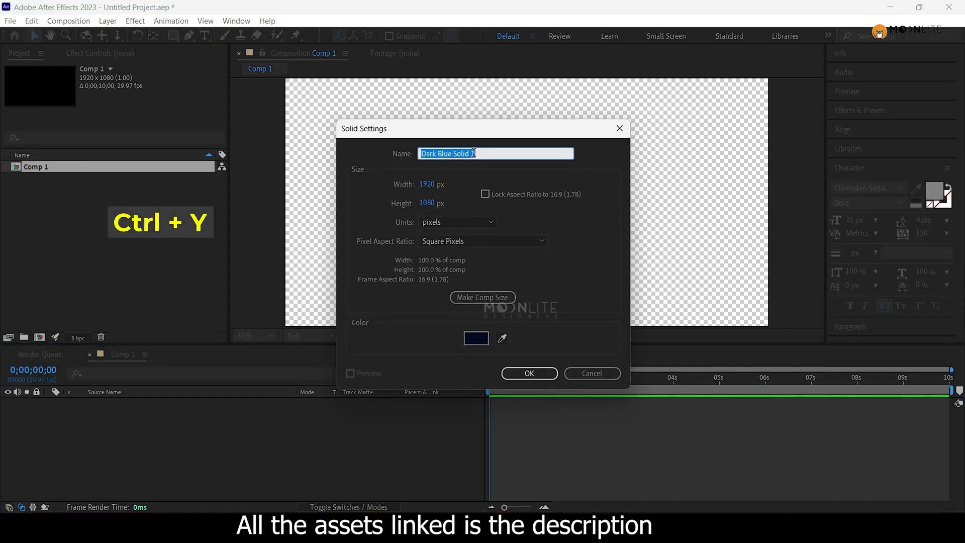
{"action": "type", "text": "BG"}
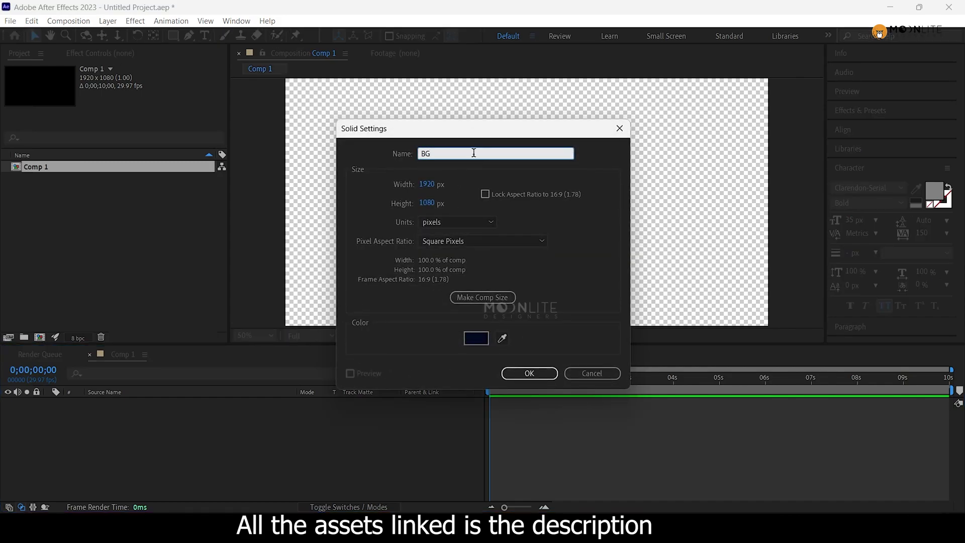
{"action": "left_click", "coordinate": [476, 338]}
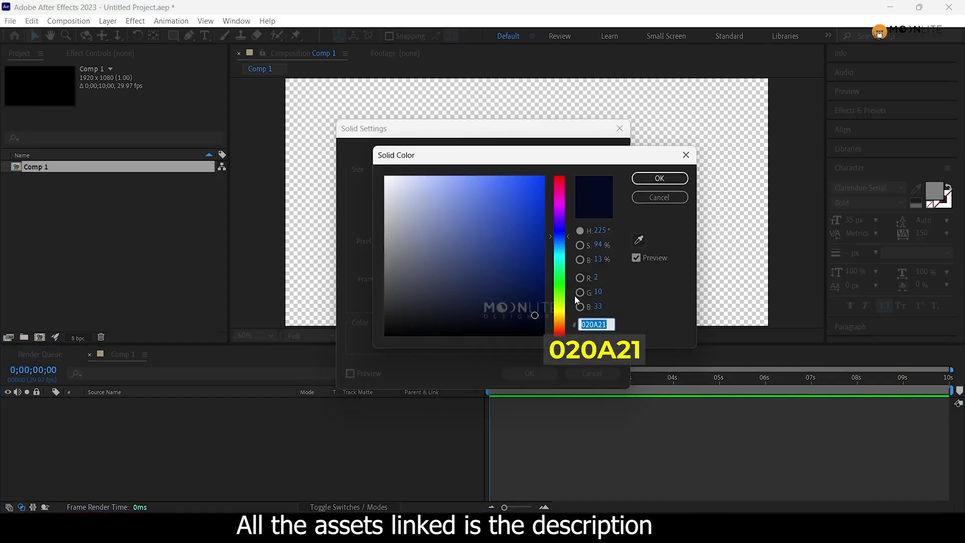
{"action": "left_click", "coordinate": [659, 178]}
{"action": "left_click", "coordinate": [529, 373]}
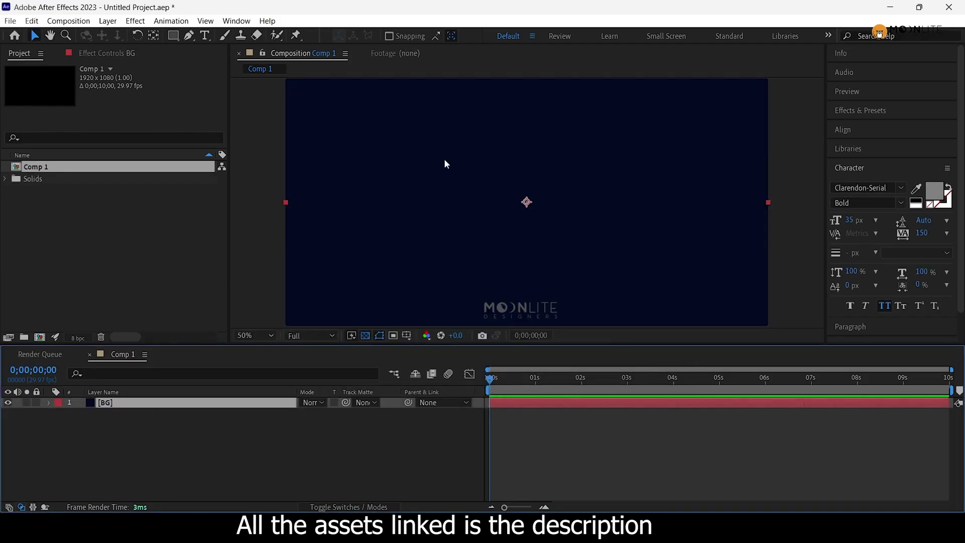
Apply the CC Vignette effect to the BG solid and set its Amount to 350.
{"action": "key", "text": "ctrl+space"}
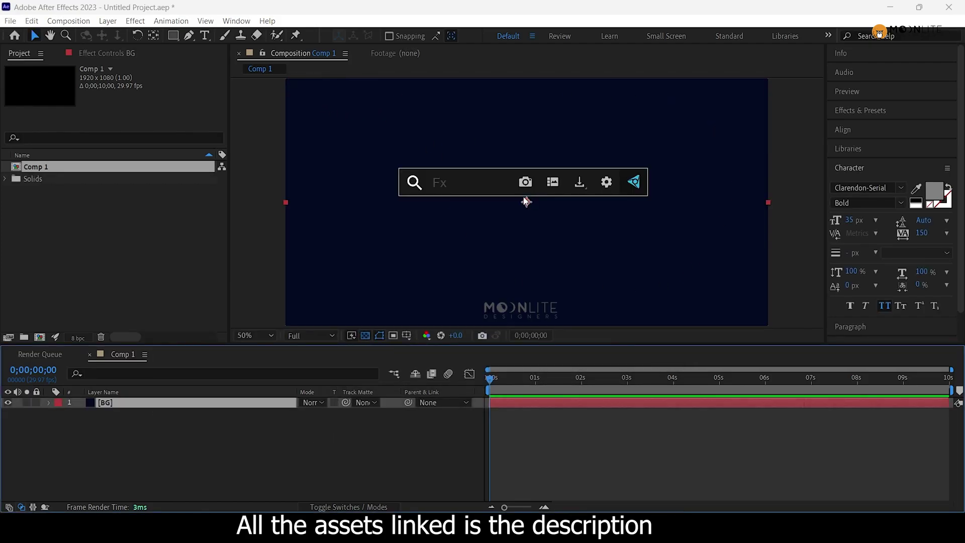
{"action": "type", "text": "v"}
{"action": "key", "text": "BackSpace"}
{"action": "type", "text": "cc v"}
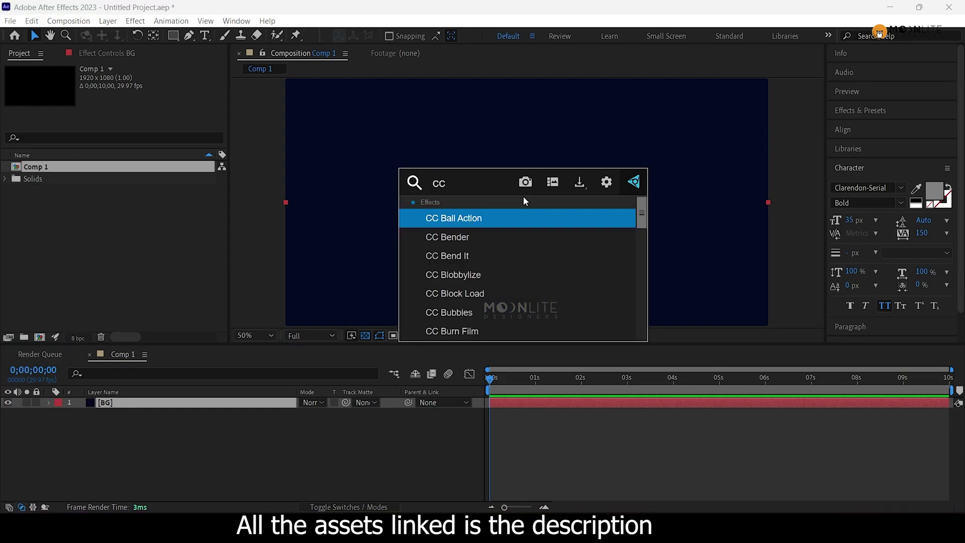
{"action": "left_click", "coordinate": [472, 236]}
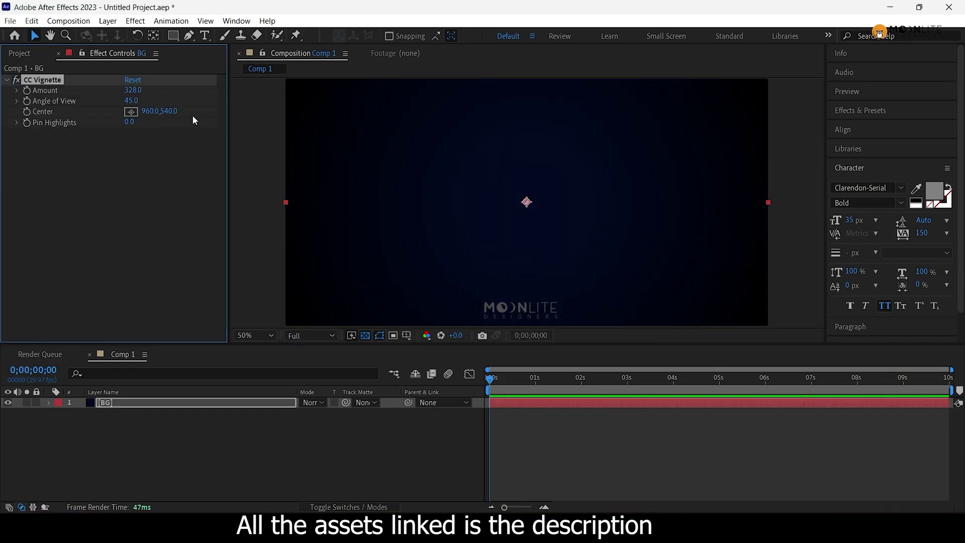
{"action": "left_click", "coordinate": [134, 90]}
{"action": "type", "text": "350"}
Pre-compose the BG layer as BG, moving all attributes into the new composition.
{"action": "left_click", "coordinate": [121, 405]}
{"action": "key", "text": "ctrl+shift+c"}
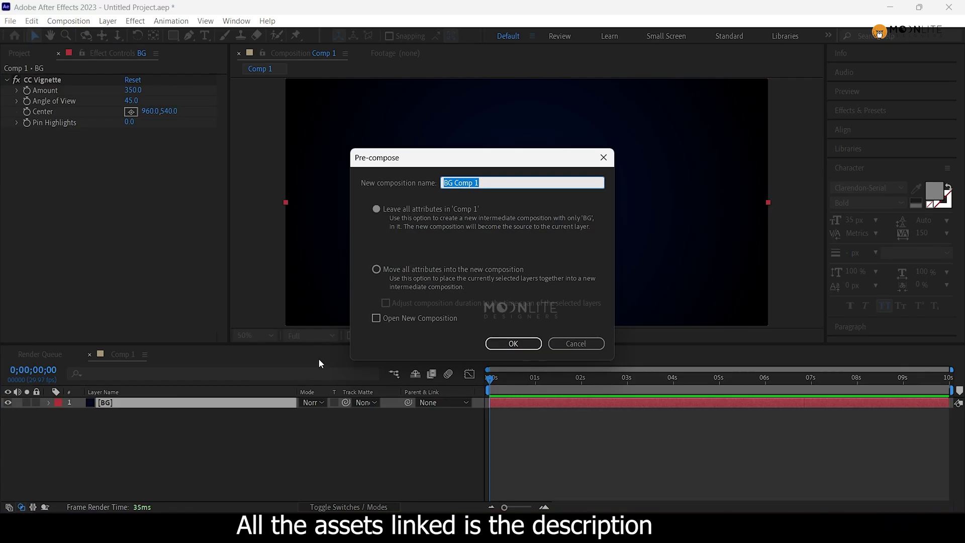
{"action": "type", "text": "BG"}
{"action": "left_click", "coordinate": [376, 269]}
{"action": "left_click", "coordinate": [522, 344]}
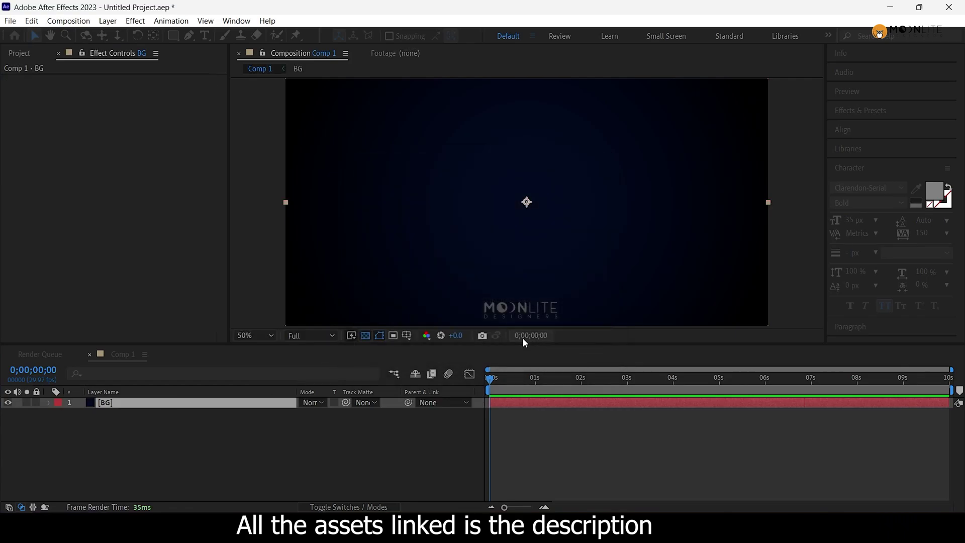
{"action": "left_click", "coordinate": [159, 440]}
Add a text layer reading ANIMAL and set its font size to 250 px.
{"action": "left_click", "coordinate": [204, 35]}
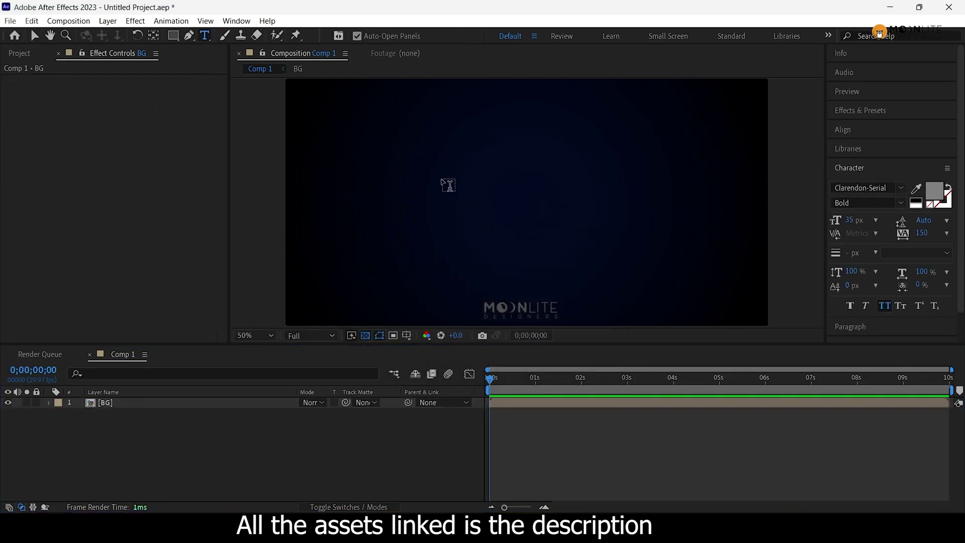
{"action": "left_click", "coordinate": [437, 187]}
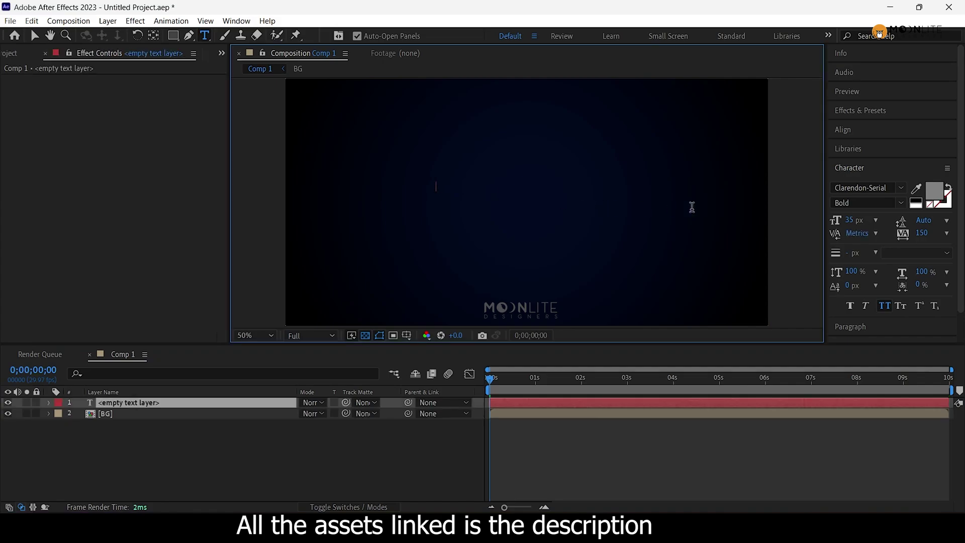
{"action": "type", "text": "ANIMAL"}
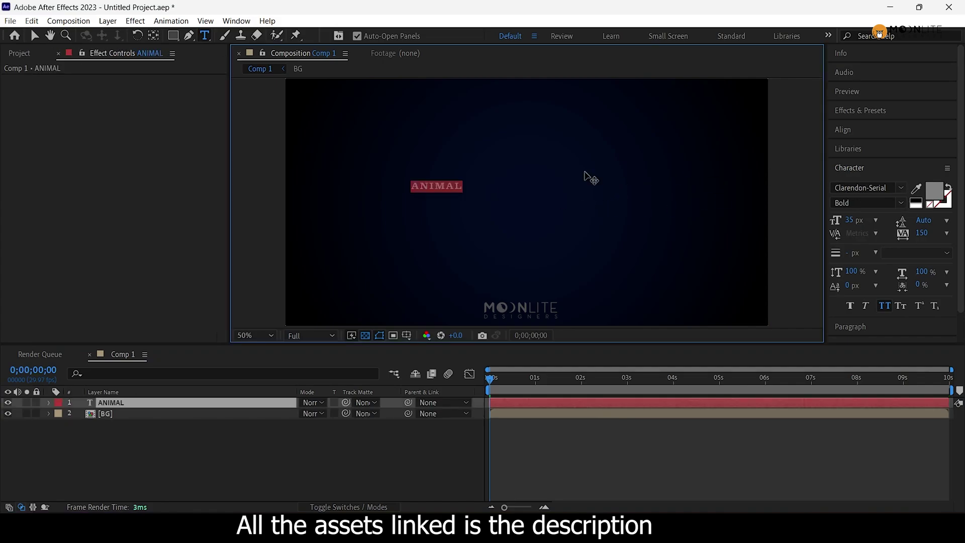
{"action": "left_click", "coordinate": [850, 219]}
{"action": "type", "text": "250"}
{"action": "key", "text": "Return"}
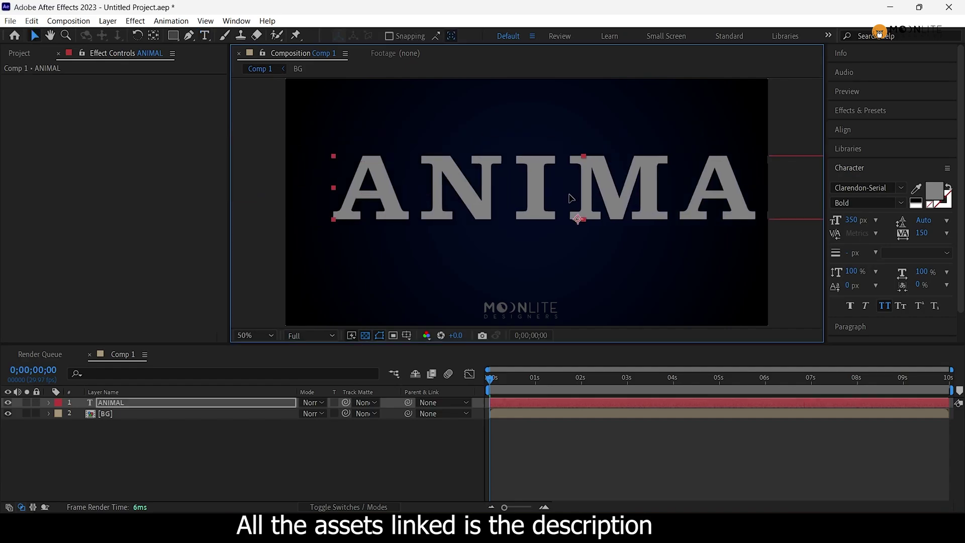
Center the ANIMAL text within the composition.
{"action": "left_click", "coordinate": [34, 35]}
{"action": "left_click_drag", "start_coordinate": [549, 204], "coordinate": [538, 203]}
{"action": "left_click", "coordinate": [844, 130]}
{"action": "left_click", "coordinate": [860, 161]}
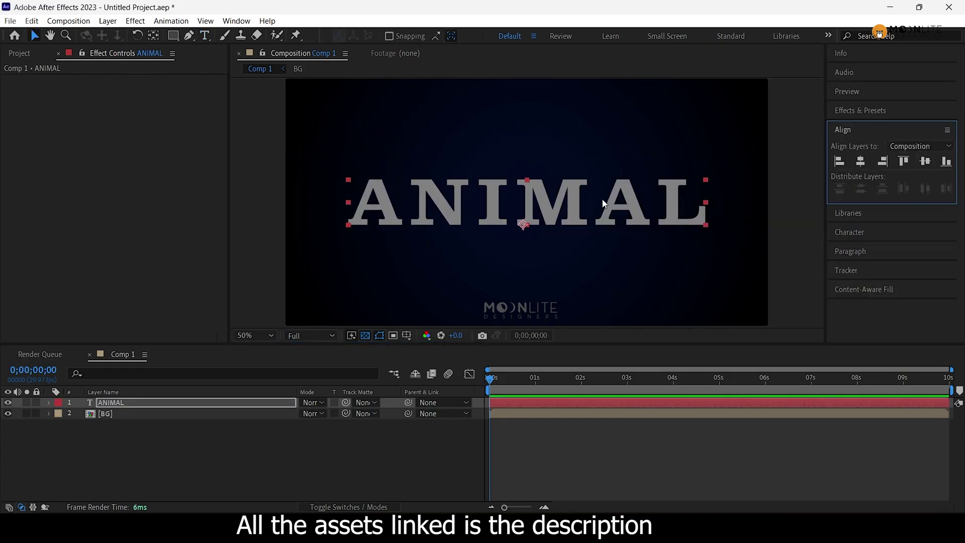
Set the font size of the final letter L in ANIMAL to 275 px.
{"action": "double_click", "coordinate": [606, 206]}
{"action": "left_click", "coordinate": [659, 198]}
{"action": "left_click_drag", "start_coordinate": [660, 199], "coordinate": [705, 195]}
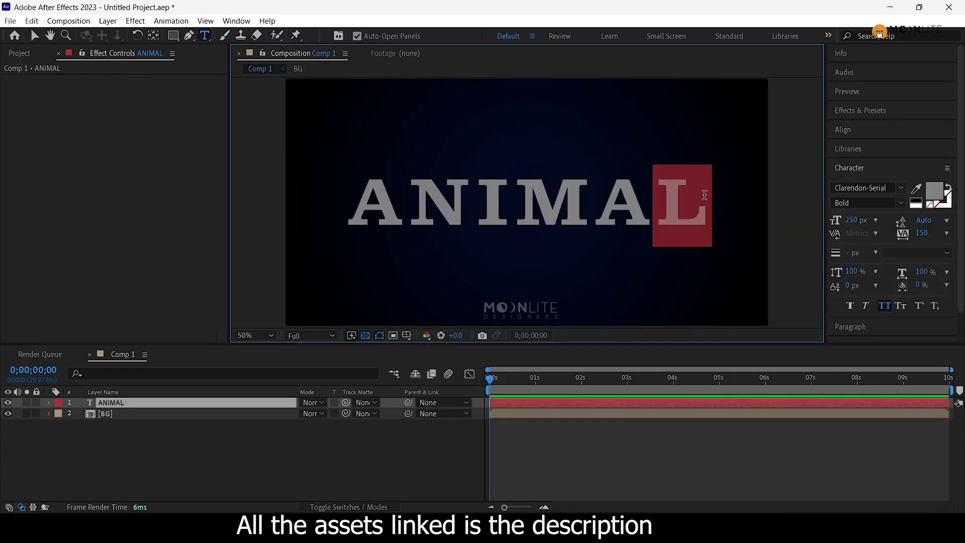
{"action": "left_click", "coordinate": [852, 221]}
{"action": "type", "text": "275"}
{"action": "key", "text": "Return"}
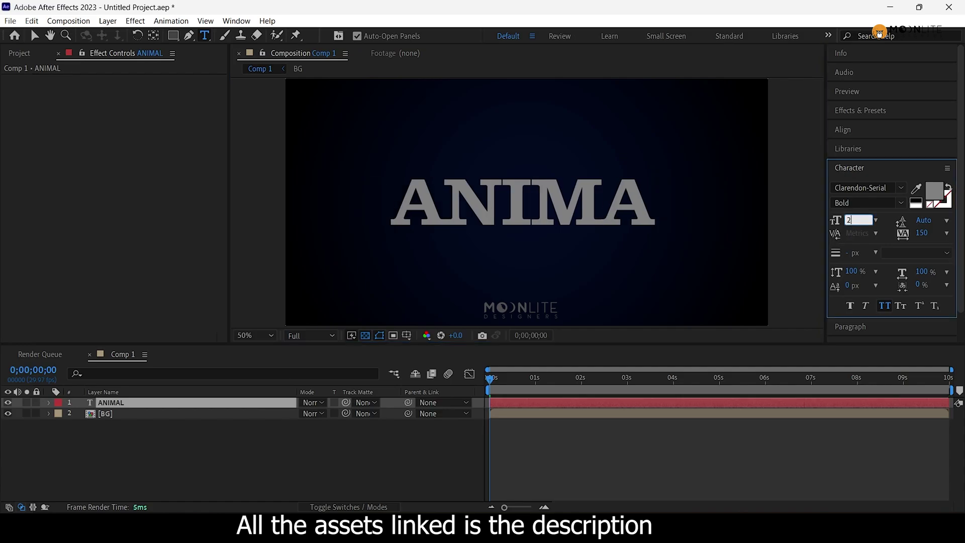
Set the font size of the first letter A in ANIMAL to 275 px.
{"action": "left_click_drag", "start_coordinate": [394, 208], "coordinate": [341, 223]}
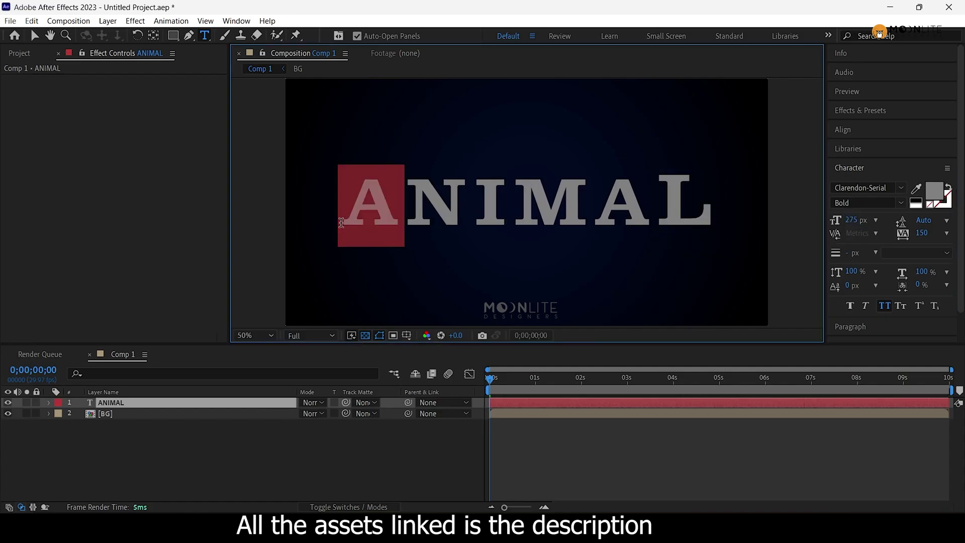
{"action": "left_click", "coordinate": [854, 220]}
{"action": "type", "text": "275"}
{"action": "key", "text": "Return"}
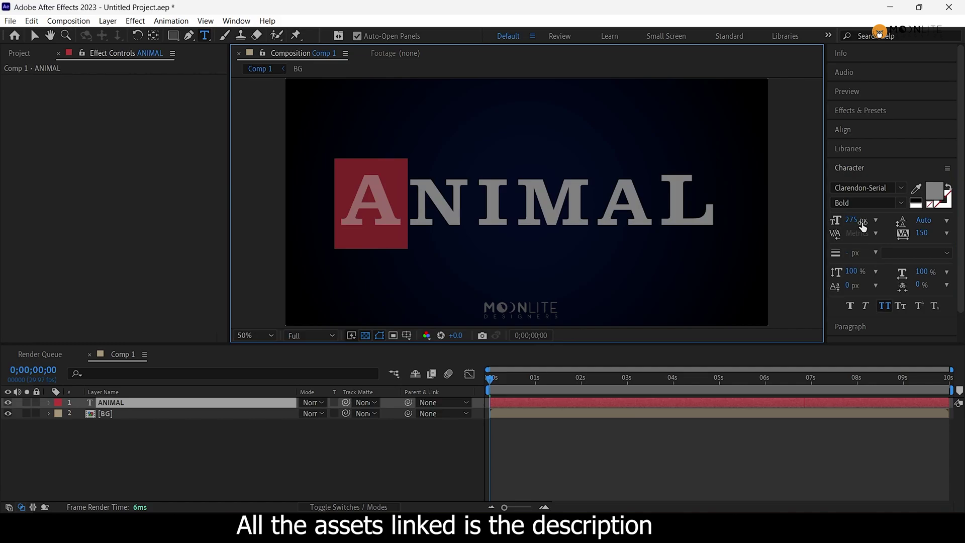
{"action": "left_click", "coordinate": [239, 481]}
Apply the Warp effect to the ANIMAL layer with the Bulge style and a Bend of -5.
{"action": "left_click", "coordinate": [141, 404]}
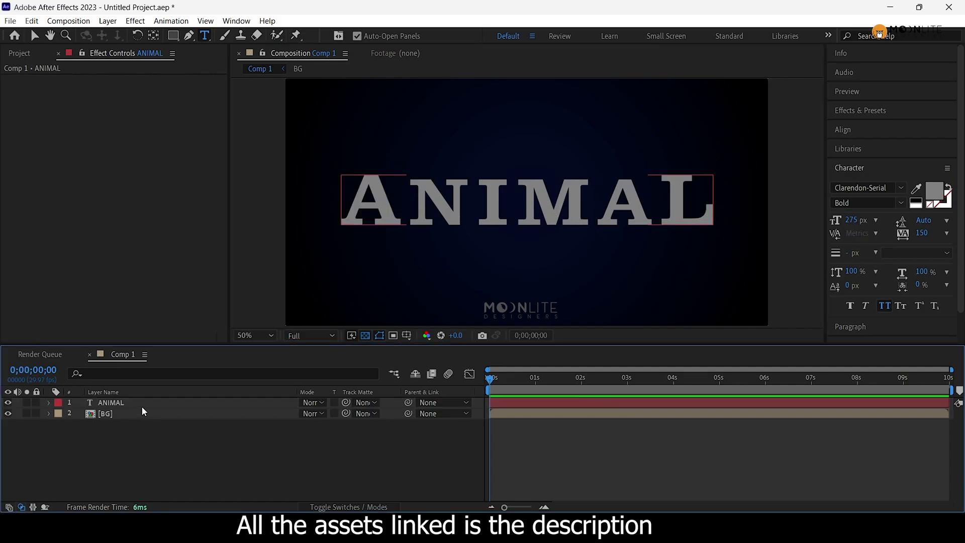
{"action": "key", "text": "ctrl+space"}
{"action": "type", "text": "warp"}
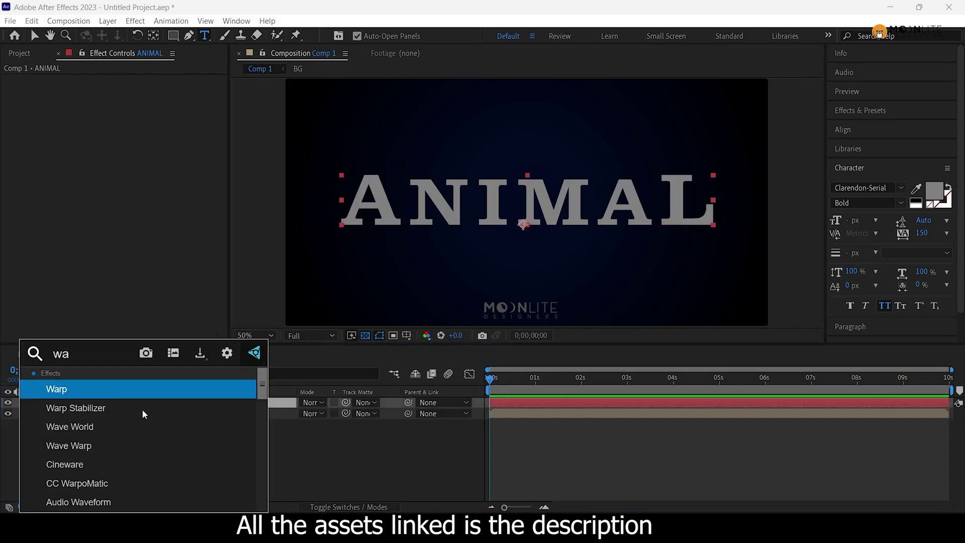
{"action": "key", "text": "Return"}
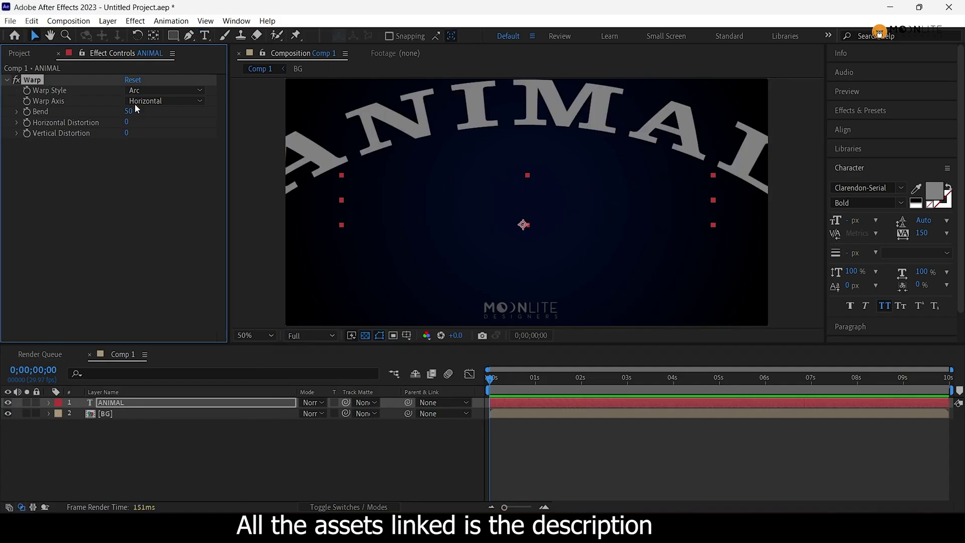
{"action": "left_click", "coordinate": [166, 91]}
{"action": "left_click", "coordinate": [151, 156]}
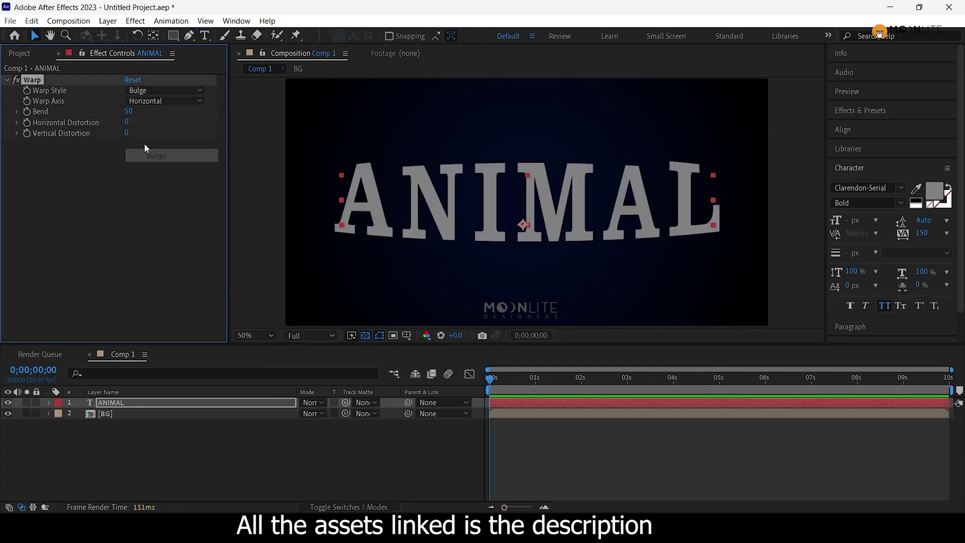
{"action": "left_click", "coordinate": [130, 111]}
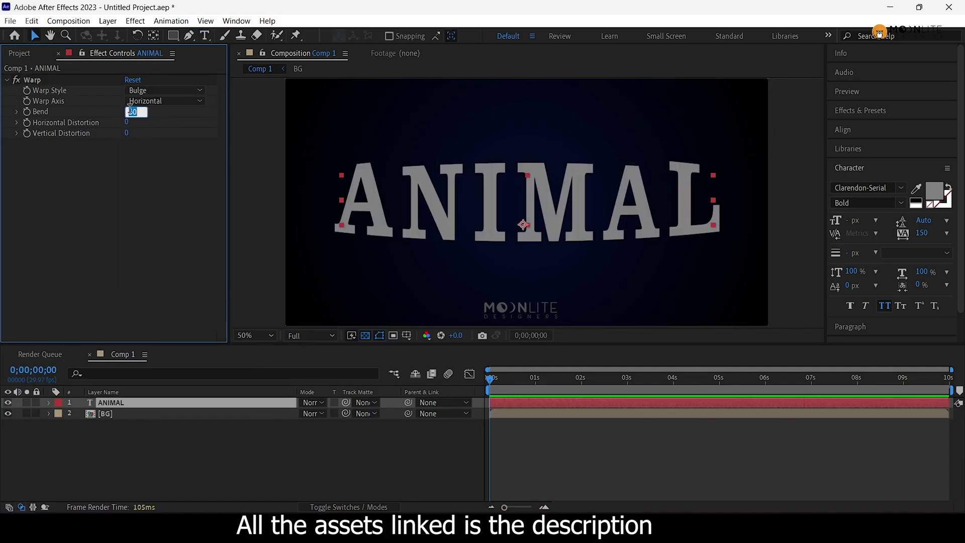
{"action": "type", "text": "-5"}
{"action": "key", "text": "Return"}
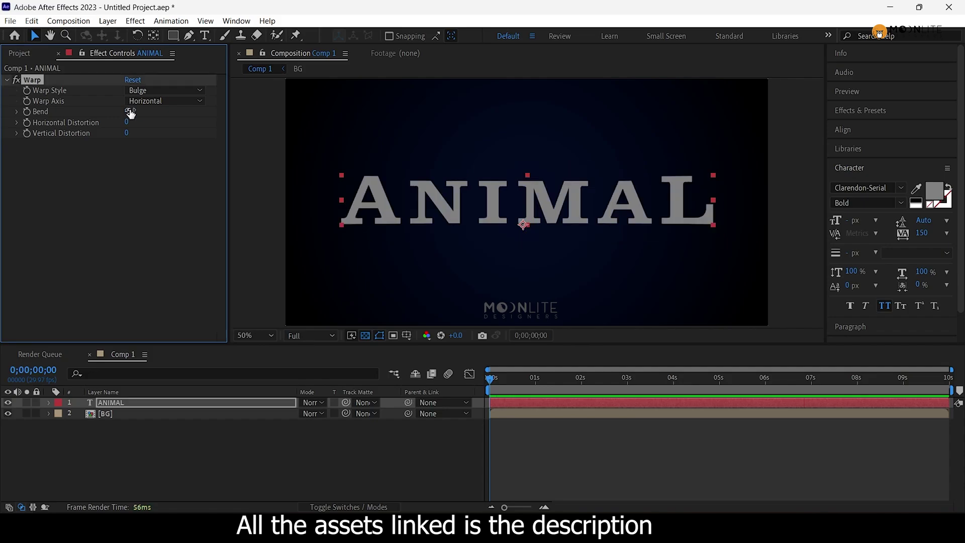
{"action": "left_click", "coordinate": [140, 424]}
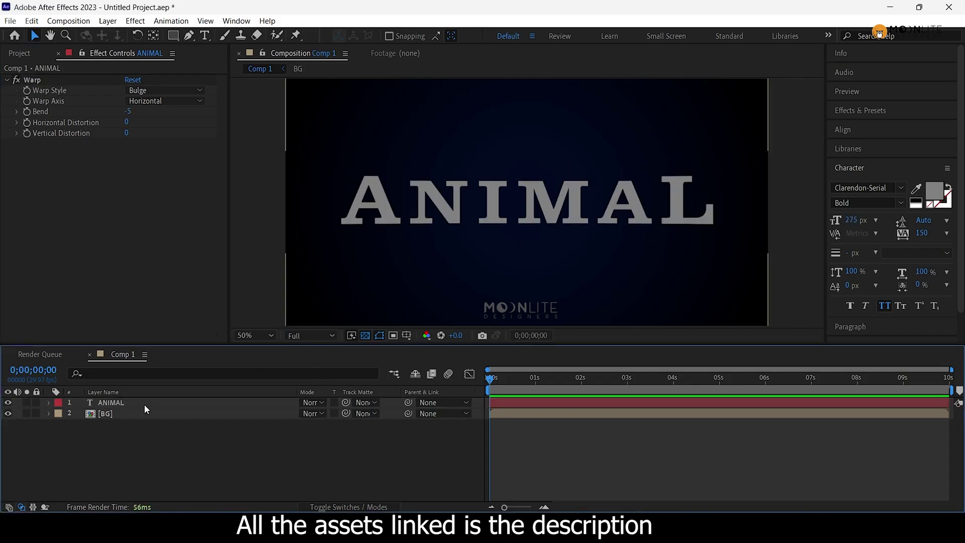
Pre-compose the ANIMAL text layer under the name Text comp.
{"action": "left_click", "coordinate": [144, 405]}
{"action": "key", "text": "ctrl+shift+c"}
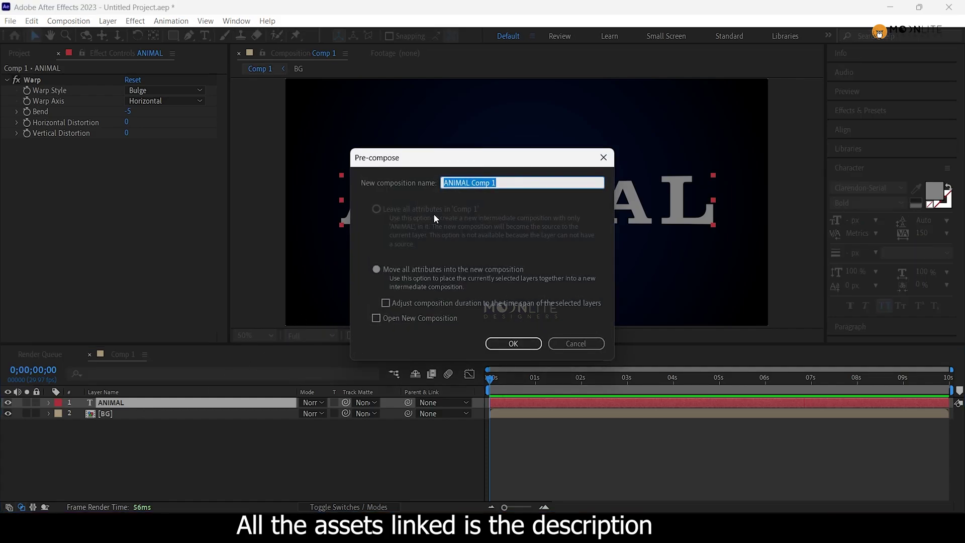
{"action": "type", "text": "Text comp"}
{"action": "key", "text": "Return"}
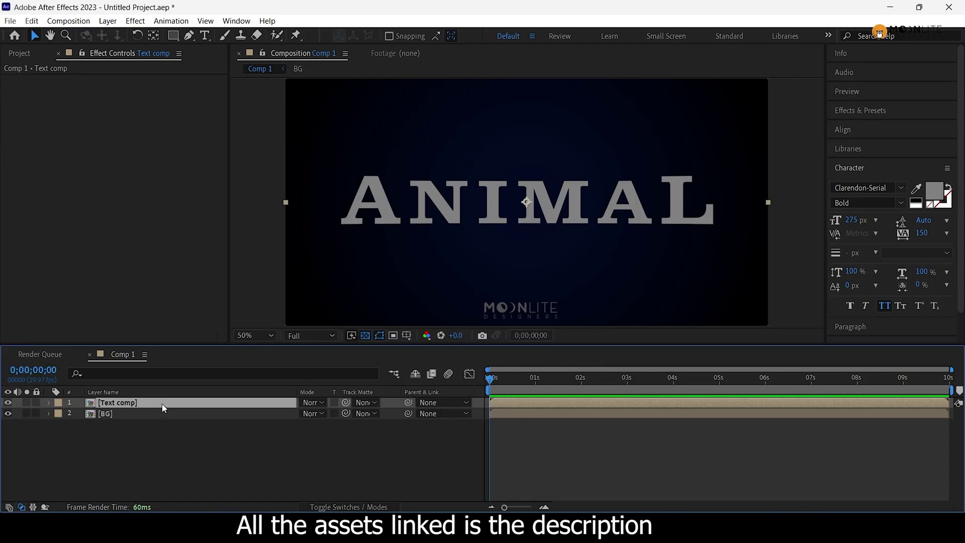
Apply the Fill effect to the Text comp layer and set its color to mid gray, 808080.
{"action": "key", "text": "ctrl+space"}
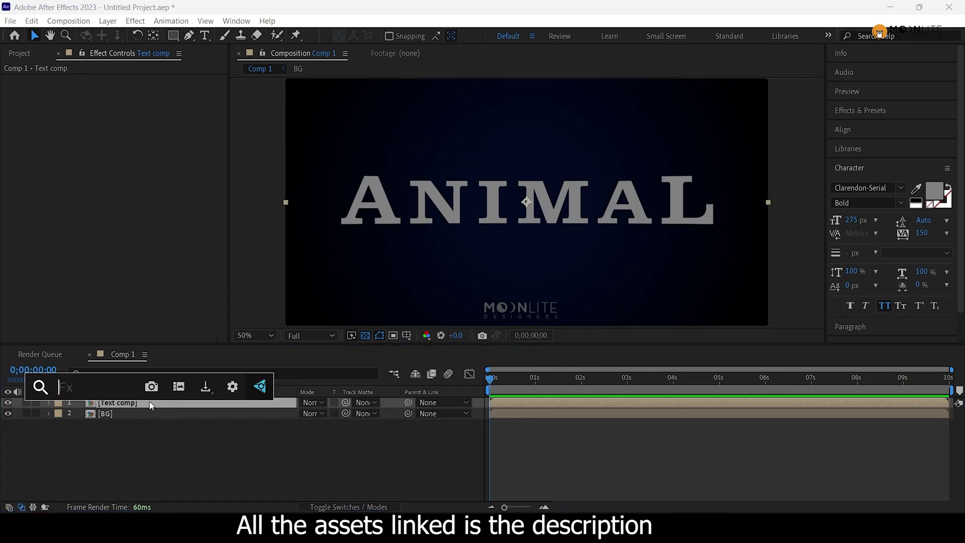
{"action": "type", "text": "fill"}
{"action": "key", "text": "Return"}
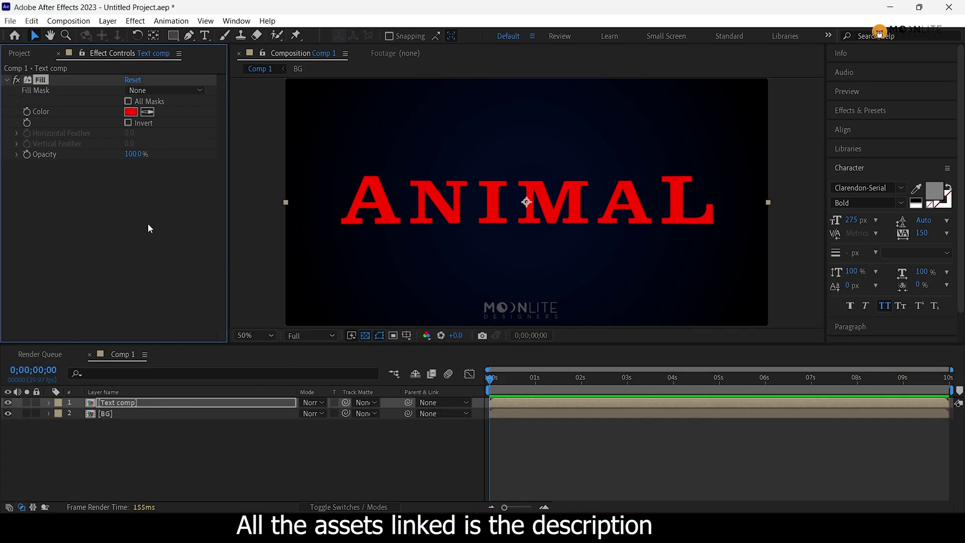
{"action": "left_click", "coordinate": [137, 114]}
{"action": "left_click_drag", "start_coordinate": [424, 274], "coordinate": [379, 251]}
{"action": "left_click", "coordinate": [606, 259]}
{"action": "type", "text": "50"}
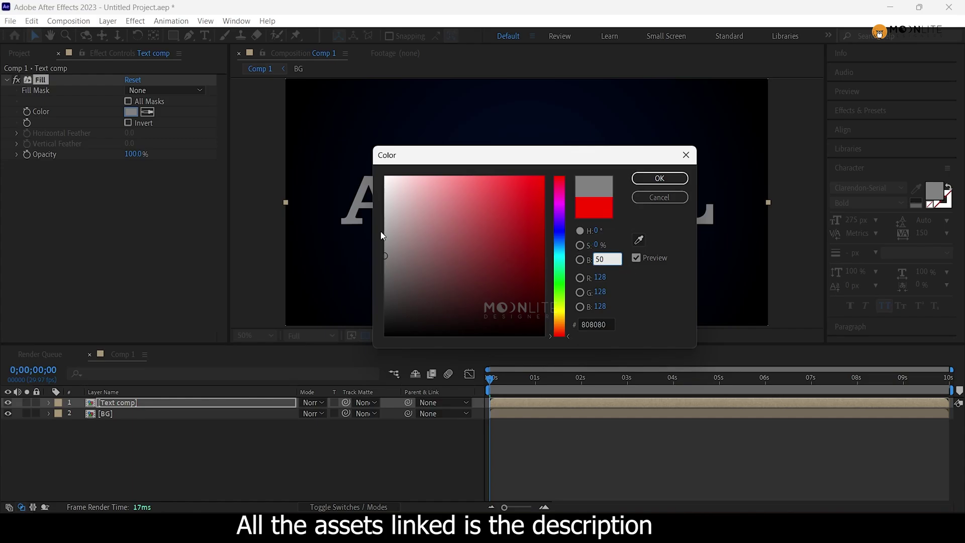
{"action": "left_click", "coordinate": [660, 179]}
{"action": "left_click", "coordinate": [146, 430]}
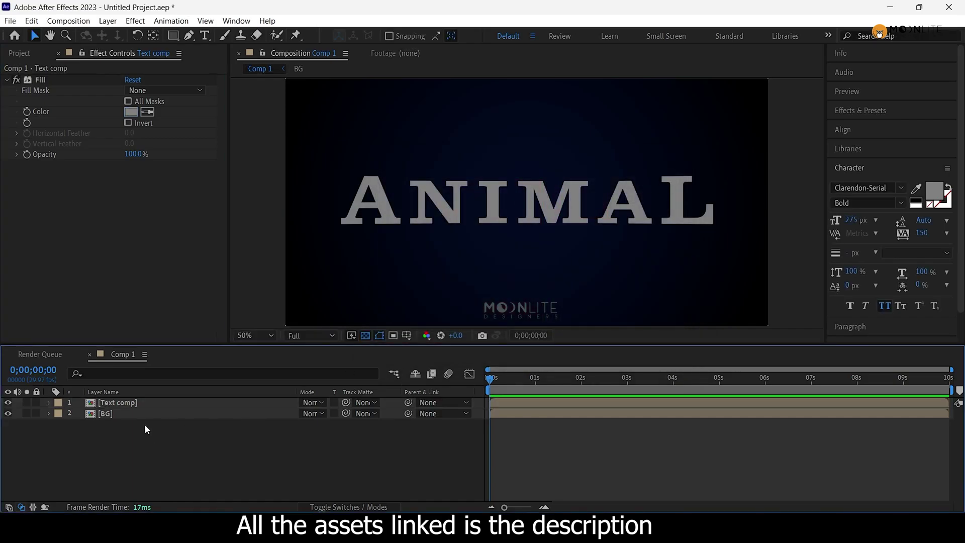
Add a Bevel and Emboss layer style to the Text comp layer with a Depth of 250% and an Angle of 90°.
{"action": "left_click", "coordinate": [145, 408]}
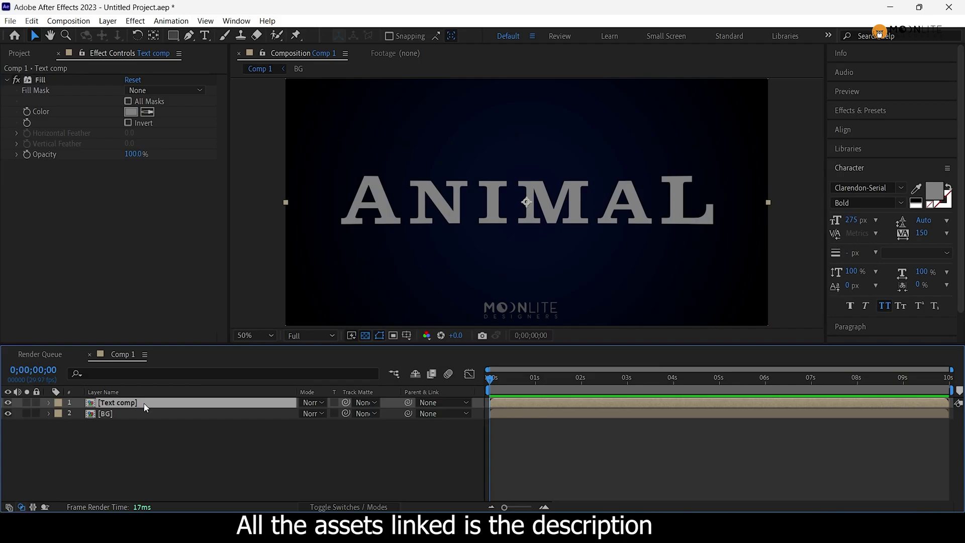
{"action": "right_click", "coordinate": [145, 407]}
{"action": "mouse_move", "coordinate": [201, 203]}
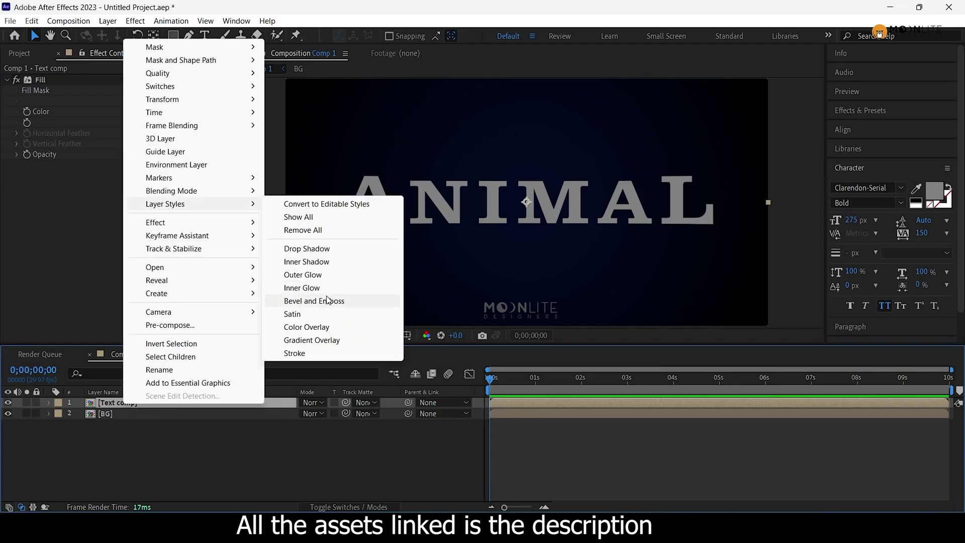
{"action": "left_click", "coordinate": [326, 302]}
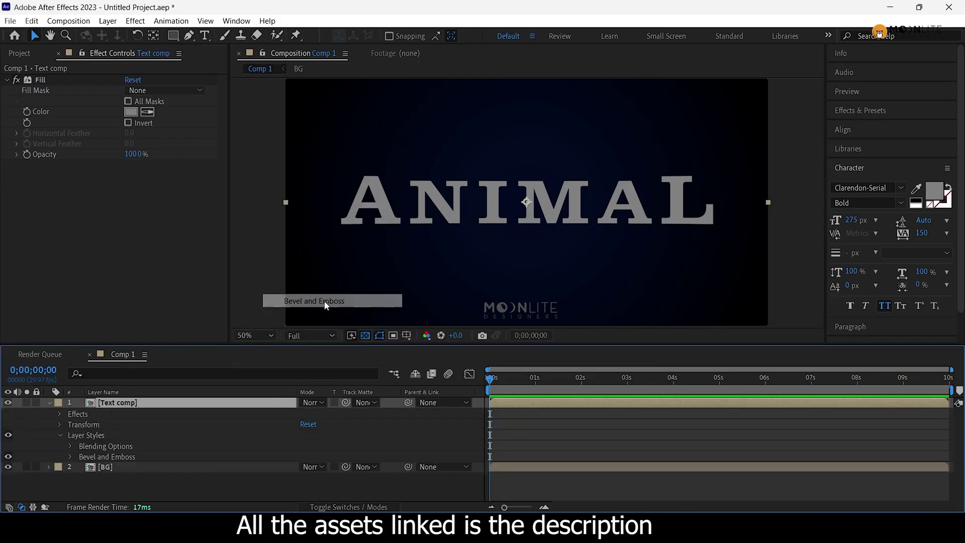
{"action": "left_click", "coordinate": [70, 457]}
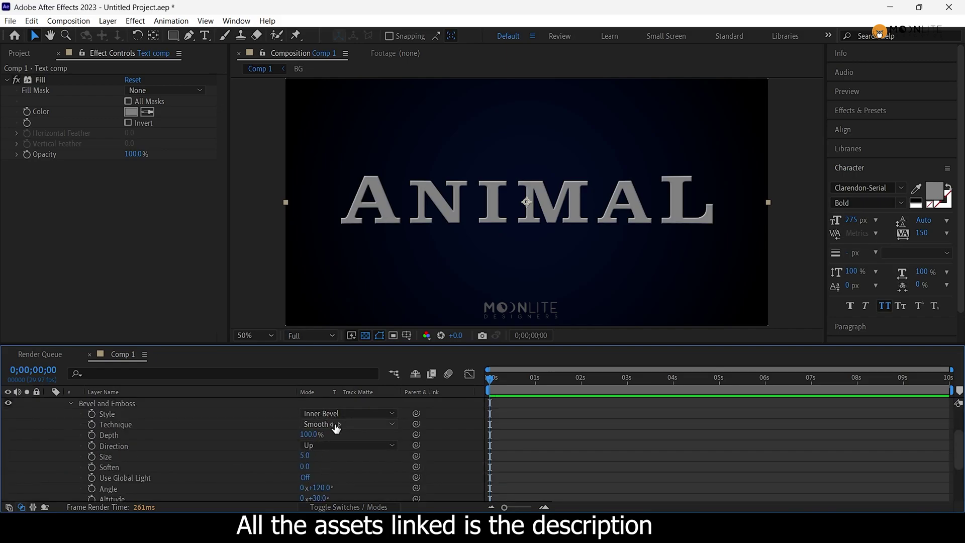
{"action": "left_click", "coordinate": [307, 435]}
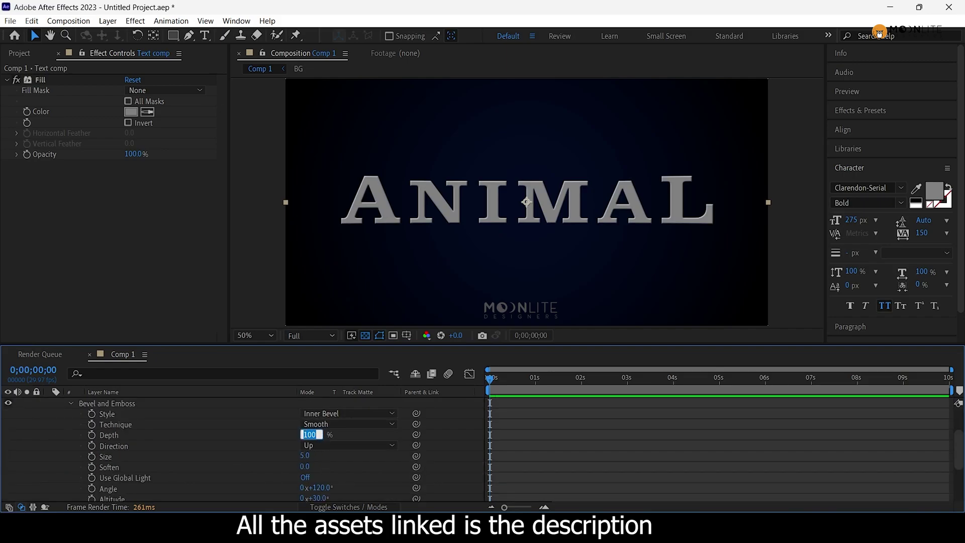
{"action": "key", "text": "Return"}
{"action": "scroll", "coordinate": [405, 204], "scroll_direction": "up", "scroll_amount": 1}
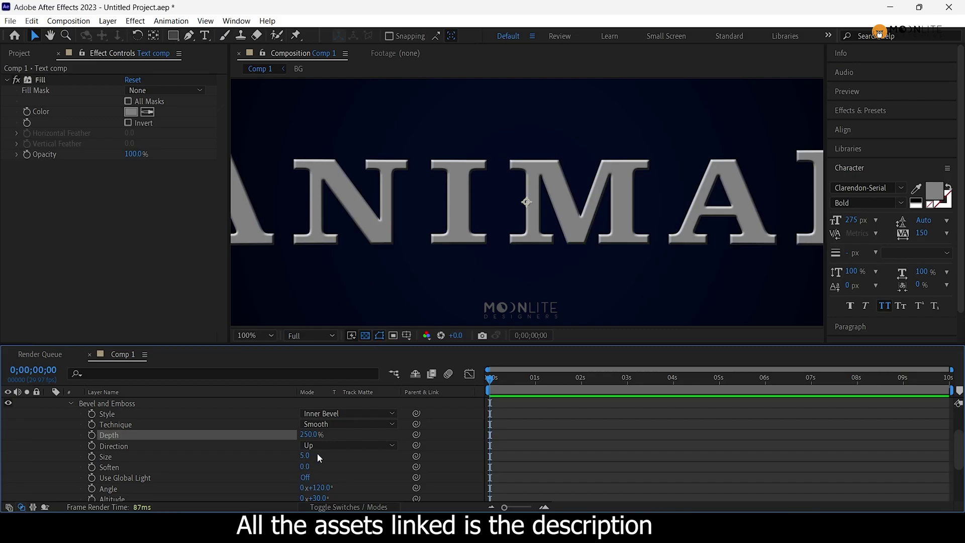
{"action": "scroll", "coordinate": [316, 456], "scroll_direction": "down", "scroll_amount": 2}
{"action": "left_click", "coordinate": [331, 455]}
{"action": "type", "text": "90"}
{"action": "key", "text": "Return"}
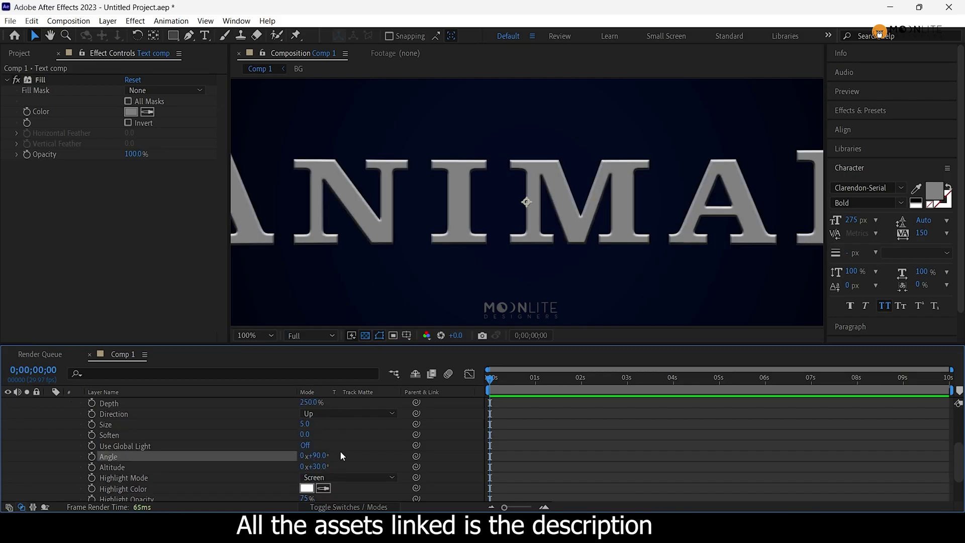
Set the bevel's highlight and shadow opacity to 50% and its Size to 15.
{"action": "scroll", "coordinate": [332, 454], "scroll_direction": "down", "scroll_amount": 2}
{"action": "left_click", "coordinate": [306, 467]}
{"action": "type", "text": "50"}
{"action": "key", "text": "Return"}
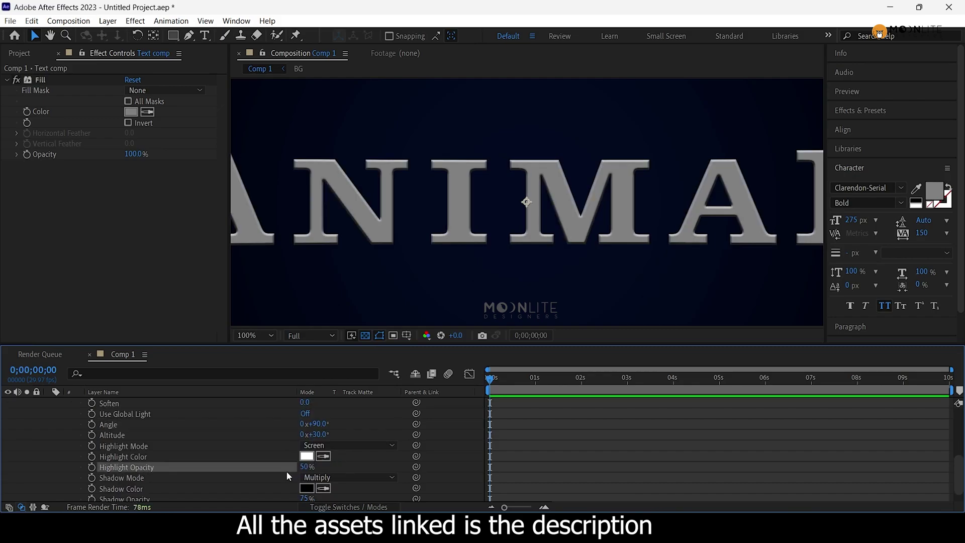
{"action": "type", "text": "50"}
{"action": "key", "text": "Return"}
{"action": "scroll", "coordinate": [303, 428], "scroll_direction": "up", "scroll_amount": 2}
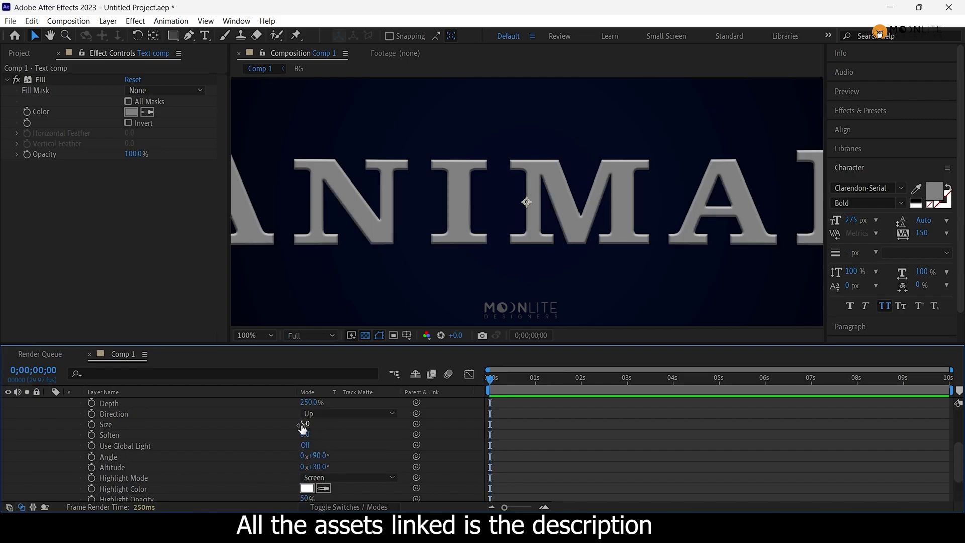
{"action": "left_click", "coordinate": [303, 426]}
{"action": "type", "text": "15"}
{"action": "key", "text": "Return"}
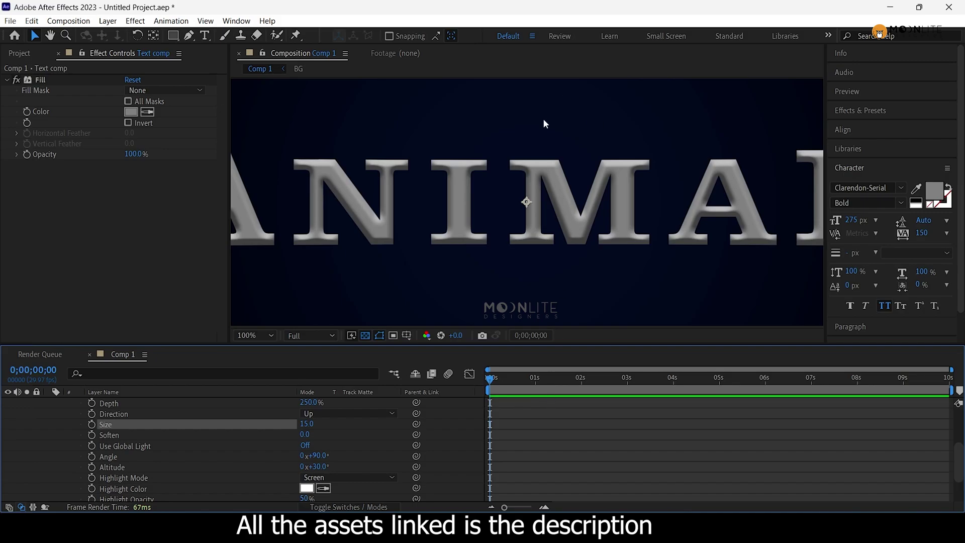
Add an Inner Shadow layer style to the Text comp layer with 30% Opacity and a Size of 15.
{"action": "right_click", "coordinate": [120, 404]}
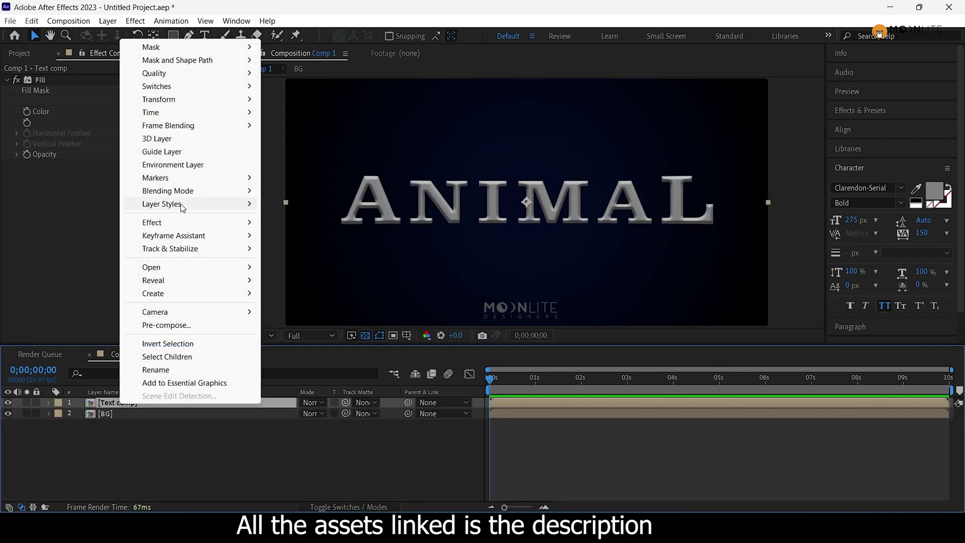
{"action": "mouse_move", "coordinate": [227, 206]}
{"action": "left_click", "coordinate": [296, 261]}
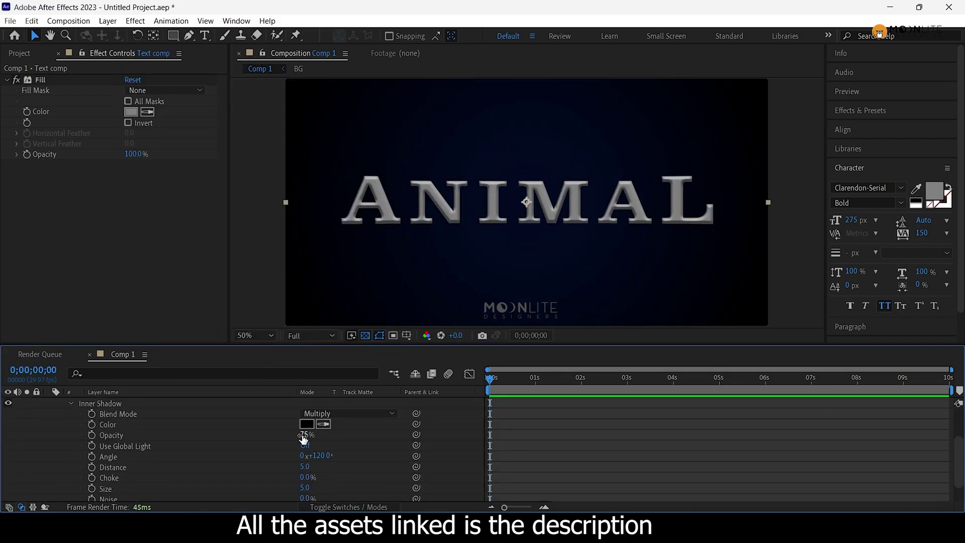
{"action": "left_click", "coordinate": [306, 435]}
{"action": "type", "text": "30"}
{"action": "key", "text": "Return"}
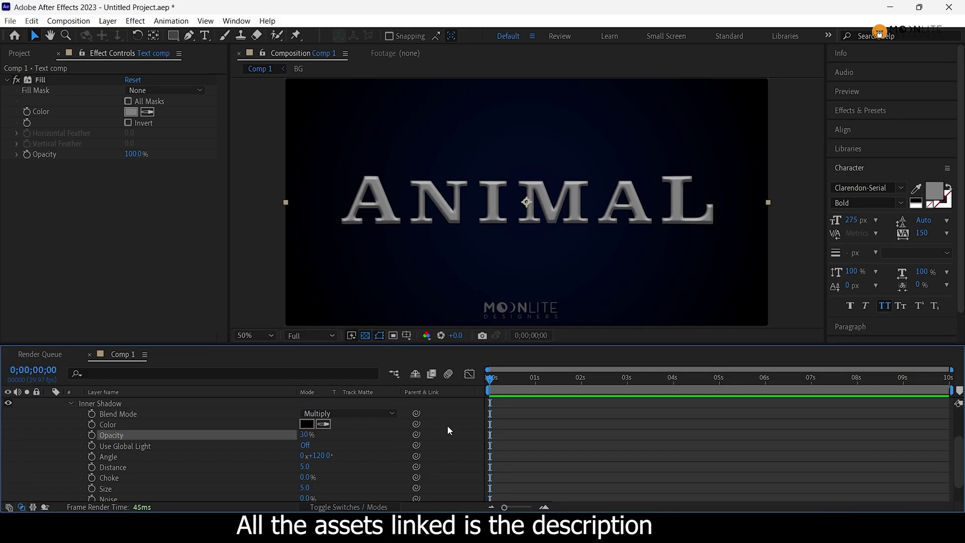
{"action": "left_click", "coordinate": [305, 488]}
{"action": "type", "text": "15"}
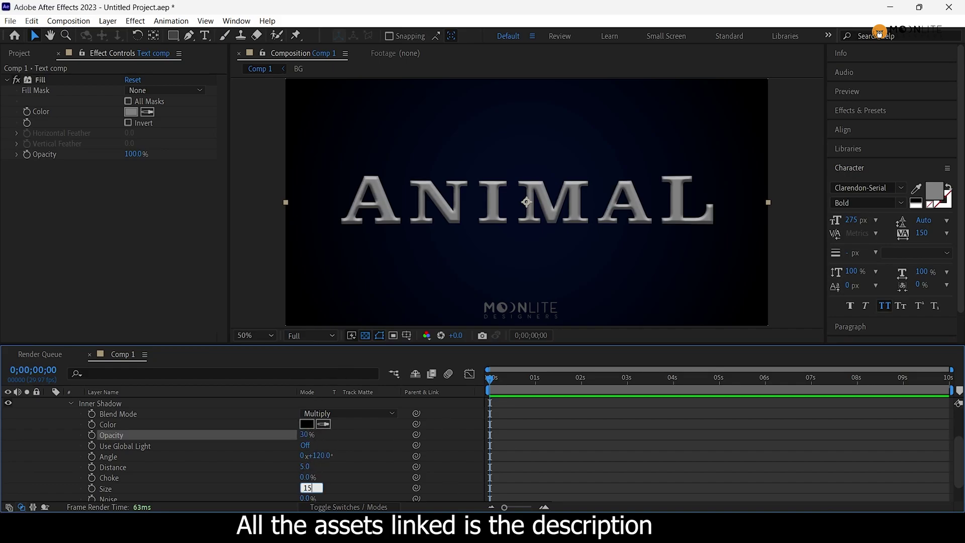
{"action": "key", "text": "Return"}
{"action": "key", "text": "period"}
{"action": "key", "text": "period"}
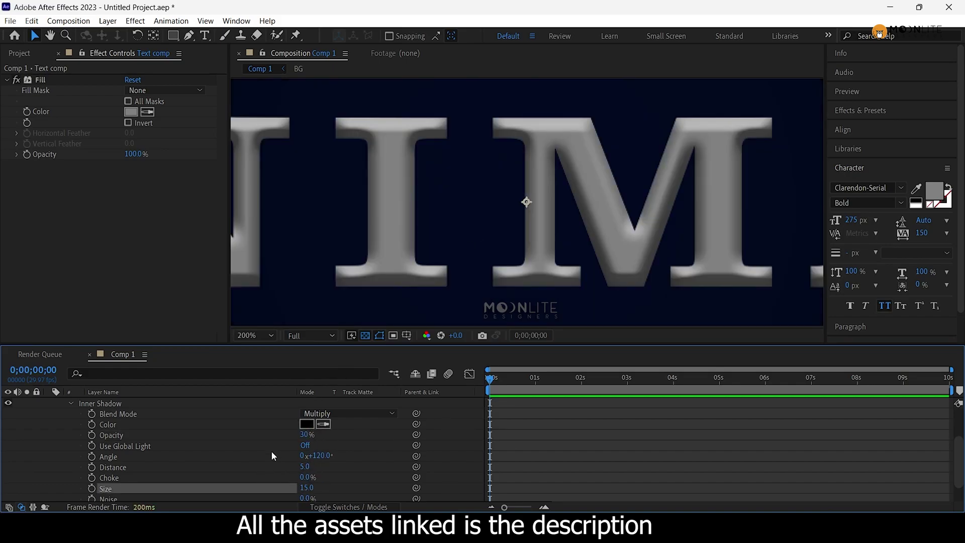
Set the inner shadow's Angle to 90° and its Distance to 15.
{"action": "scroll", "coordinate": [271, 452], "scroll_direction": "up", "scroll_amount": 2}
{"action": "scroll", "coordinate": [10, 457], "scroll_direction": "down", "scroll_amount": 2}
{"action": "left_click", "coordinate": [318, 445]}
{"action": "type", "text": "90"}
{"action": "key", "text": "Return"}
{"action": "left_click", "coordinate": [304, 456]}
{"action": "type", "text": "15"}
{"action": "key", "text": "Return"}
{"action": "key", "text": "comma"}
{"action": "key", "text": "comma"}
{"action": "key", "text": "u"}
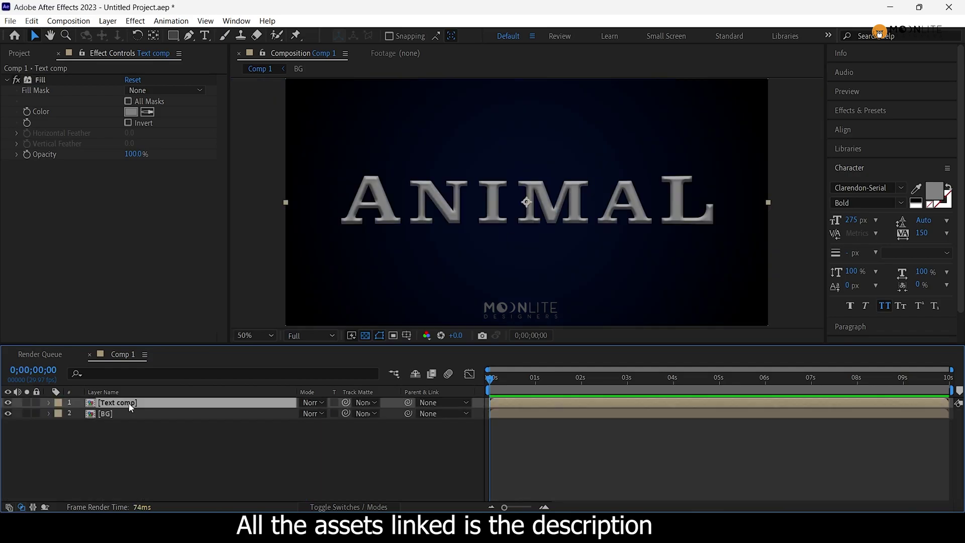
Pre-compose the Text comp layer under the name Main text.
{"action": "key", "text": "ctrl+shift+c"}
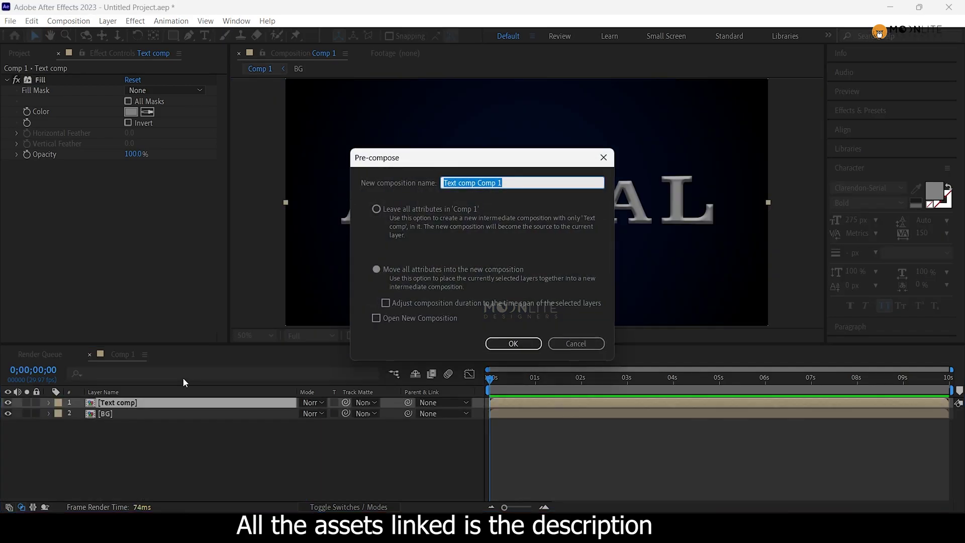
{"action": "type", "text": "Miain text"}
{"action": "key", "text": "Return"}
Open the Main text composition and add an adjustment layer above Text comp.
{"action": "double_click", "coordinate": [144, 402]}
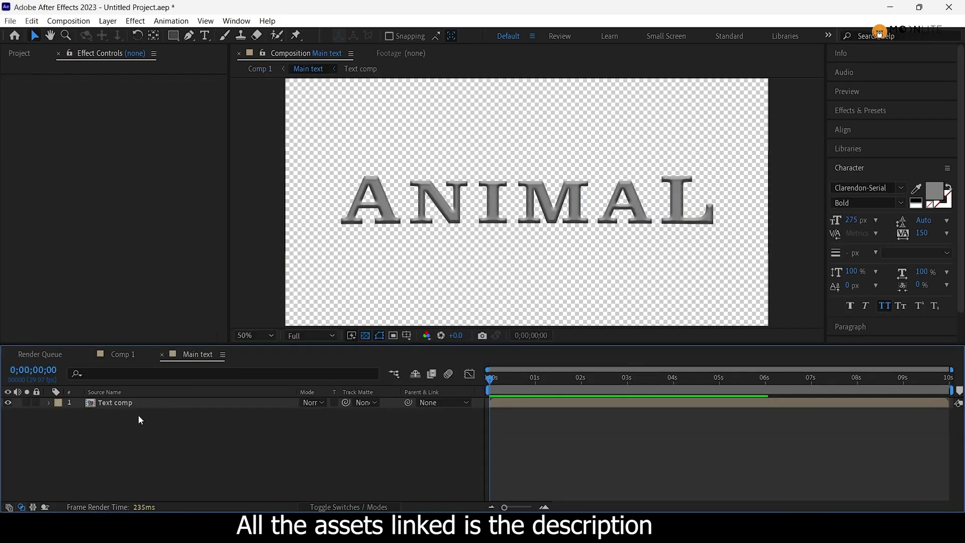
{"action": "right_click", "coordinate": [146, 450]}
{"action": "mouse_move", "coordinate": [195, 301]}
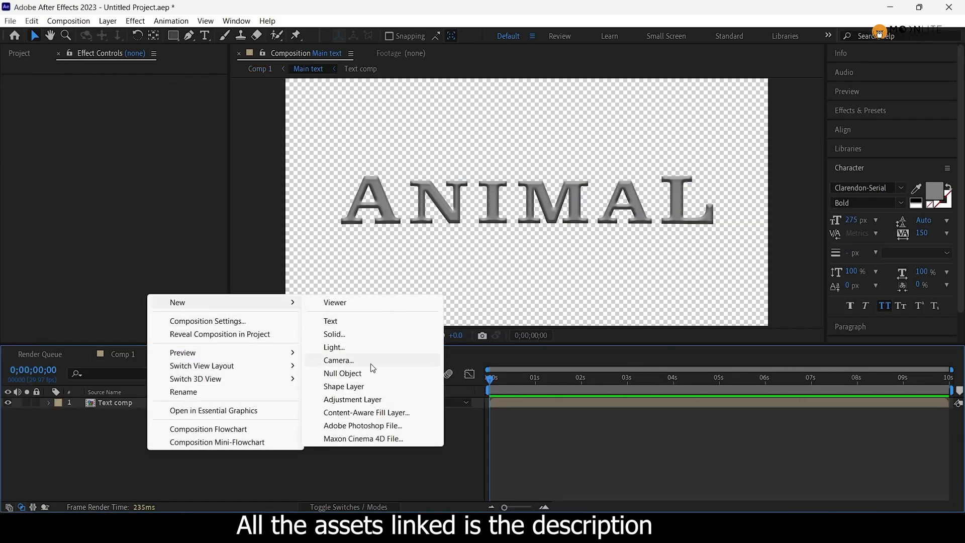
{"action": "left_click", "coordinate": [365, 395]}
{"action": "left_click", "coordinate": [178, 440]}
Apply the Apply Color LUT effect to the adjustment layer using the file Gold lut.CUBE.
{"action": "left_click", "coordinate": [157, 403]}
{"action": "left_click", "coordinate": [135, 20]}
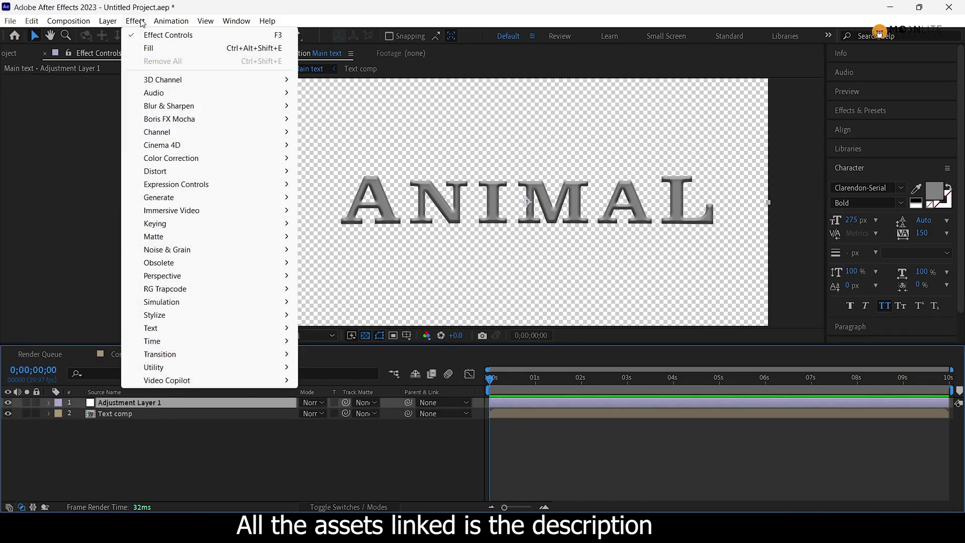
{"action": "mouse_move", "coordinate": [177, 367]}
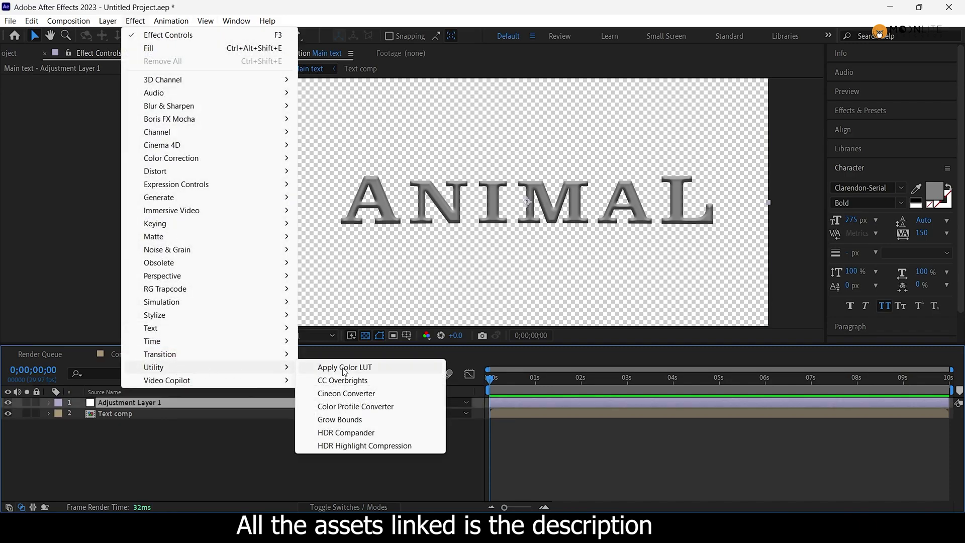
{"action": "left_click", "coordinate": [341, 367]}
{"action": "left_click", "coordinate": [153, 141]}
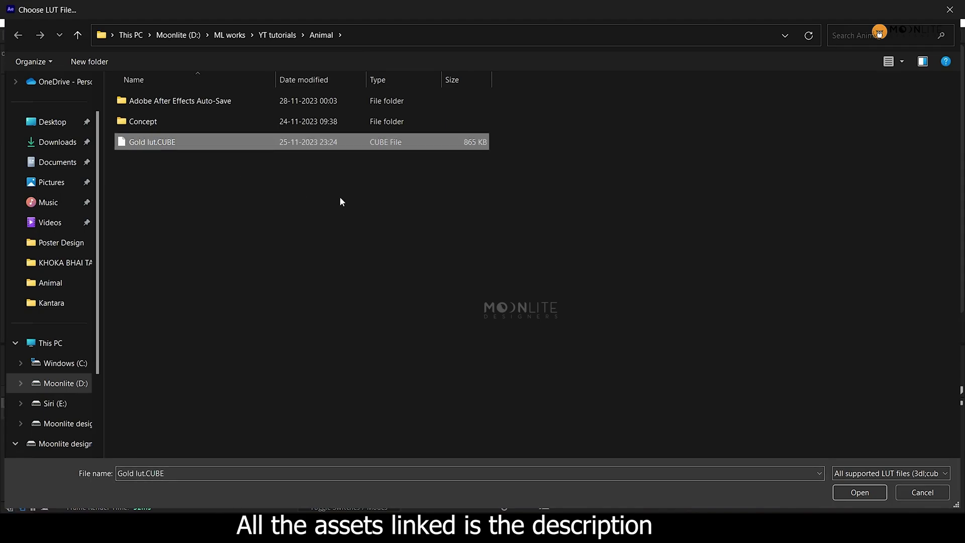
{"action": "left_click", "coordinate": [854, 491]}
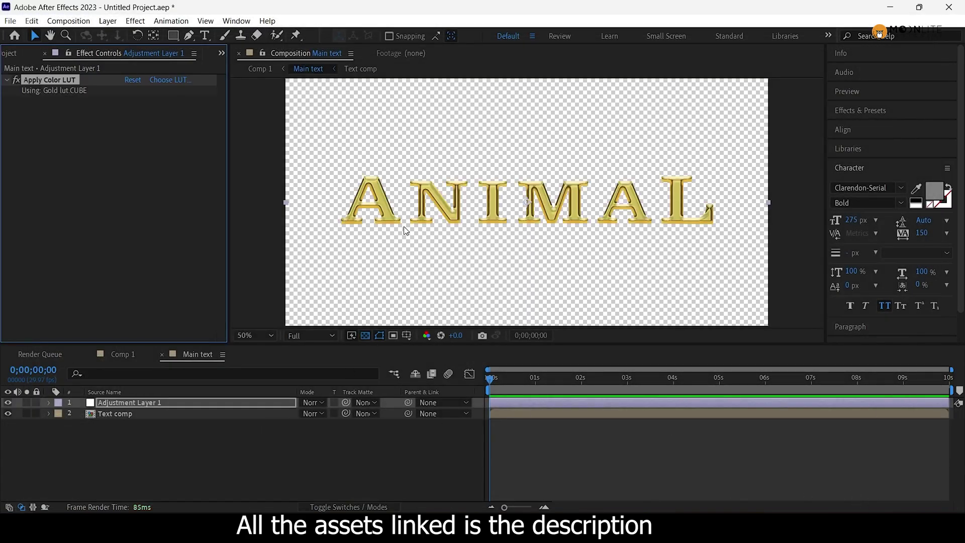
{"action": "scroll", "coordinate": [402, 226], "scroll_direction": "up", "scroll_amount": 4}
{"action": "scroll", "coordinate": [411, 212], "scroll_direction": "down", "scroll_amount": 2}
{"action": "left_click", "coordinate": [182, 442]}
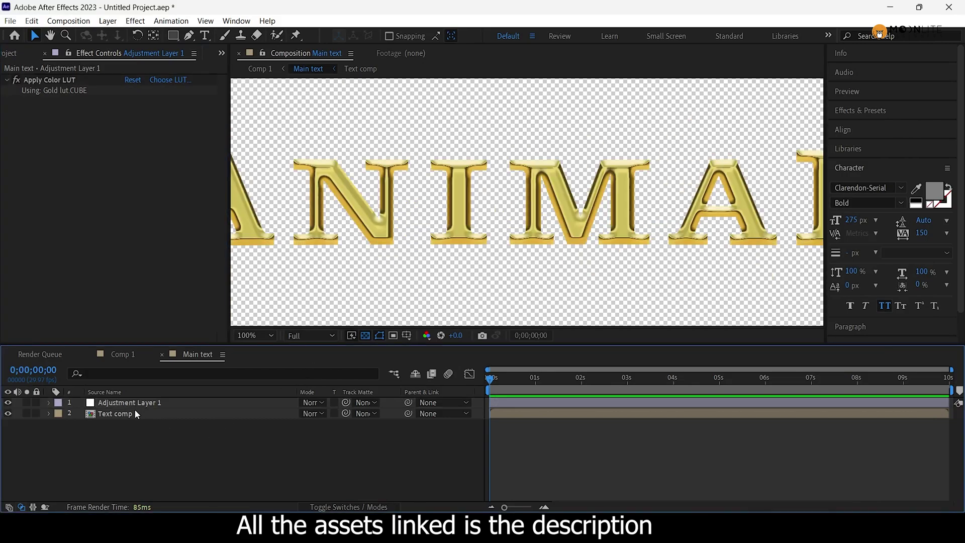
Set the Text comp layer's inner shadow to a Distance of 5 and a Size of 10.
{"action": "left_click", "coordinate": [135, 409]}
{"action": "left_click", "coordinate": [49, 414]}
{"action": "left_click", "coordinate": [60, 445]}
{"action": "left_click", "coordinate": [70, 466]}
{"action": "left_click", "coordinate": [310, 488]}
{"action": "type", "text": "5"}
{"action": "key", "text": "Return"}
{"action": "left_click", "coordinate": [307, 466]}
{"action": "type", "text": "5"}
{"action": "left_click", "coordinate": [307, 488]}
{"action": "type", "text": "10"}
{"action": "key", "text": "Return"}
Set the Text comp layer's bevel Size to 8 and return to Comp 1.
{"action": "left_click", "coordinate": [71, 403]}
{"action": "left_click", "coordinate": [71, 478]}
{"action": "left_click", "coordinate": [304, 456]}
{"action": "type", "text": "8"}
{"action": "left_click", "coordinate": [557, 460]}
{"action": "scroll", "coordinate": [549, 198], "scroll_direction": "down", "scroll_amount": 1}
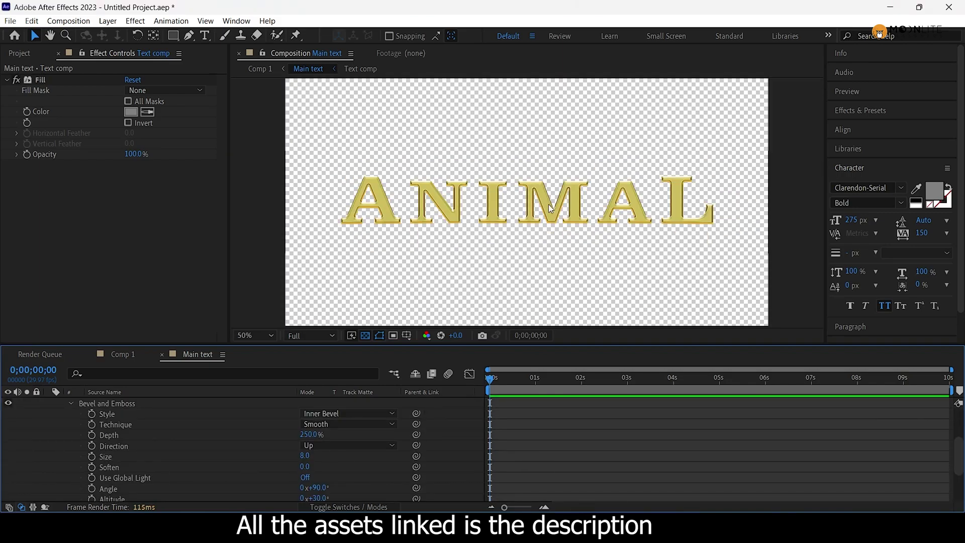
{"action": "key", "text": "Tab"}
{"action": "left_click", "coordinate": [340, 445]}
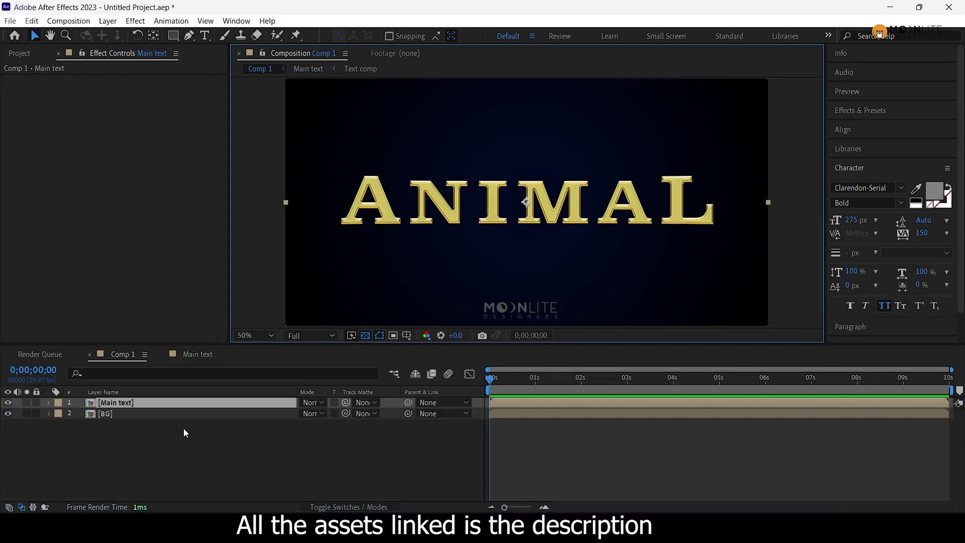
Create a new composition 1080 px wide and place the title ref.jpg image in it as a tracing reference.
{"action": "left_click", "coordinate": [162, 453]}
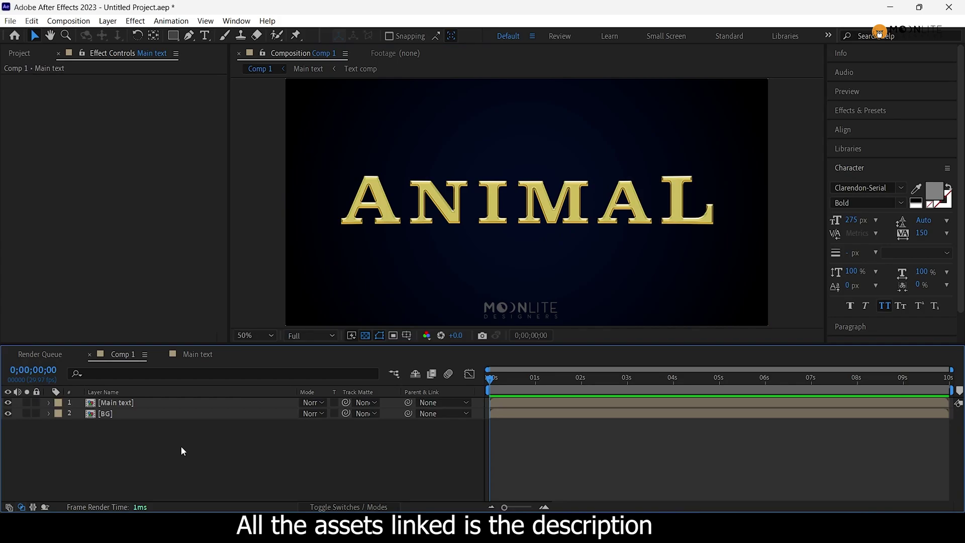
{"action": "key", "text": "ctrl+n"}
{"action": "left_click", "coordinate": [393, 182]}
{"action": "type", "text": "1080"}
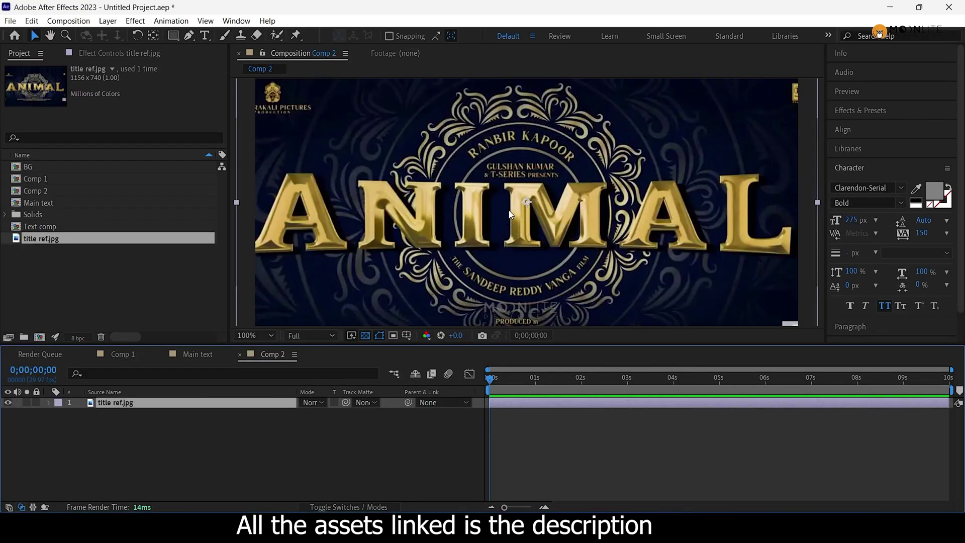
{"action": "scroll", "coordinate": [498, 147], "scroll_direction": "down", "scroll_amount": 1}
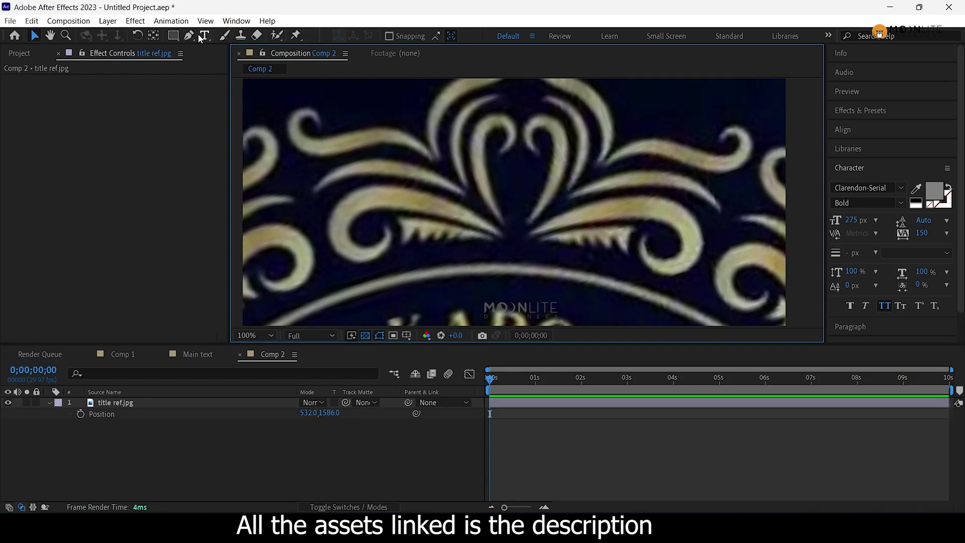
Trace the scroll ornament left of the centre with a curved three-point Pen tool path, from its inner tip around to the curl's end.
{"action": "left_click", "coordinate": [189, 36]}
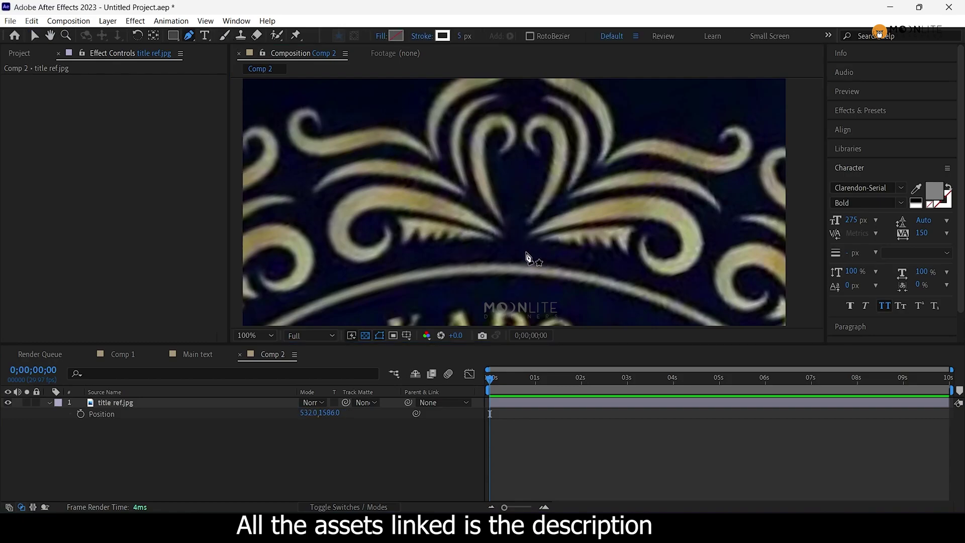
{"action": "left_click", "coordinate": [499, 234]}
{"action": "left_click_drag", "start_coordinate": [360, 206], "coordinate": [303, 237]}
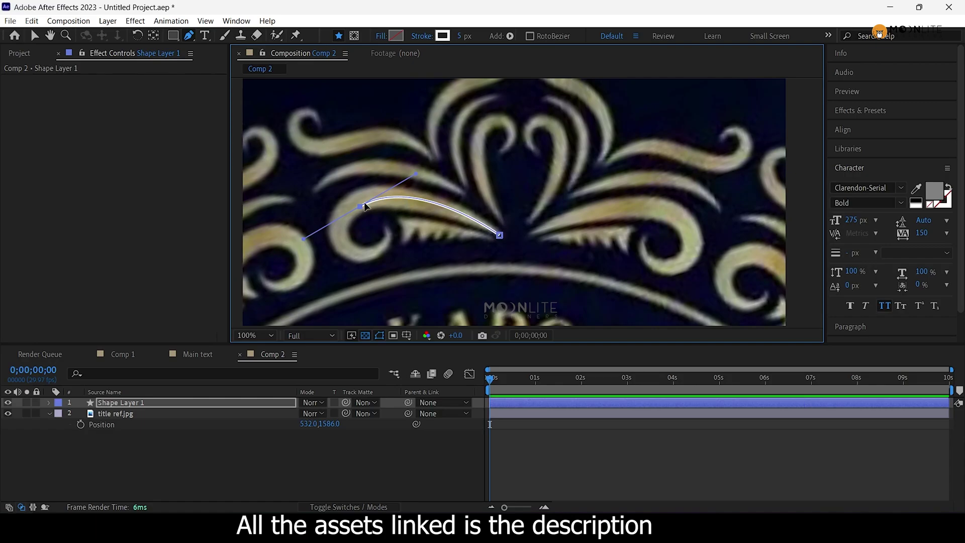
{"action": "left_click_drag", "start_coordinate": [361, 206], "coordinate": [349, 201]}
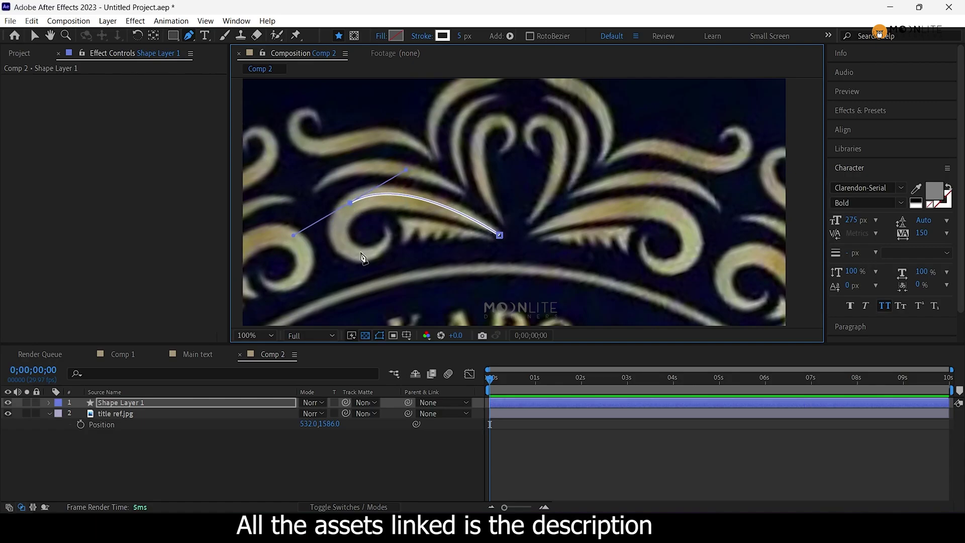
{"action": "left_click_drag", "start_coordinate": [389, 231], "coordinate": [362, 292]}
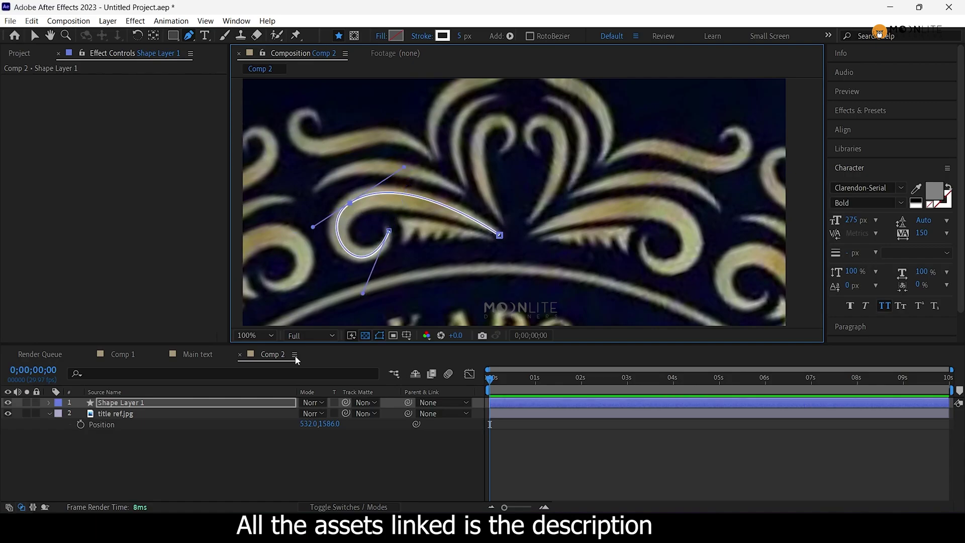
Set the Stroke Width of the traced scroll's Shape 1 to 40.
{"action": "left_click", "coordinate": [49, 402]}
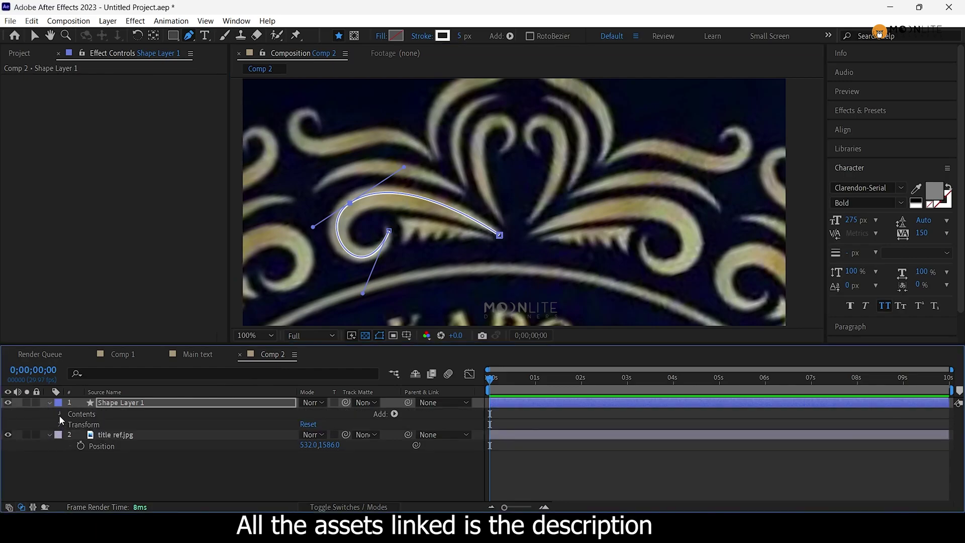
{"action": "left_click", "coordinate": [60, 414]}
{"action": "left_click", "coordinate": [71, 425]}
{"action": "left_click", "coordinate": [81, 446]}
{"action": "scroll", "coordinate": [211, 458], "scroll_direction": "down", "scroll_amount": 1}
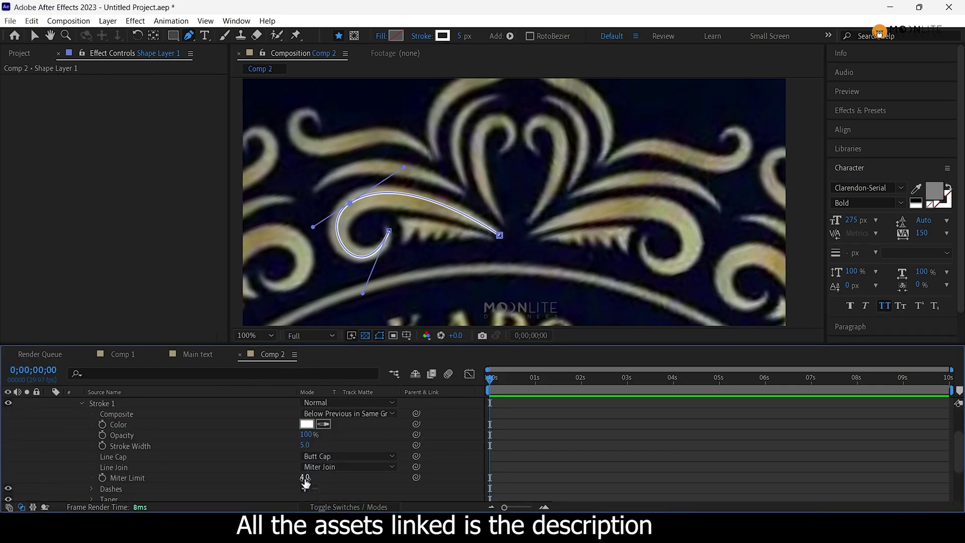
{"action": "left_click_drag", "start_coordinate": [305, 445], "coordinate": [319, 445]}
{"action": "left_click", "coordinate": [304, 445]}
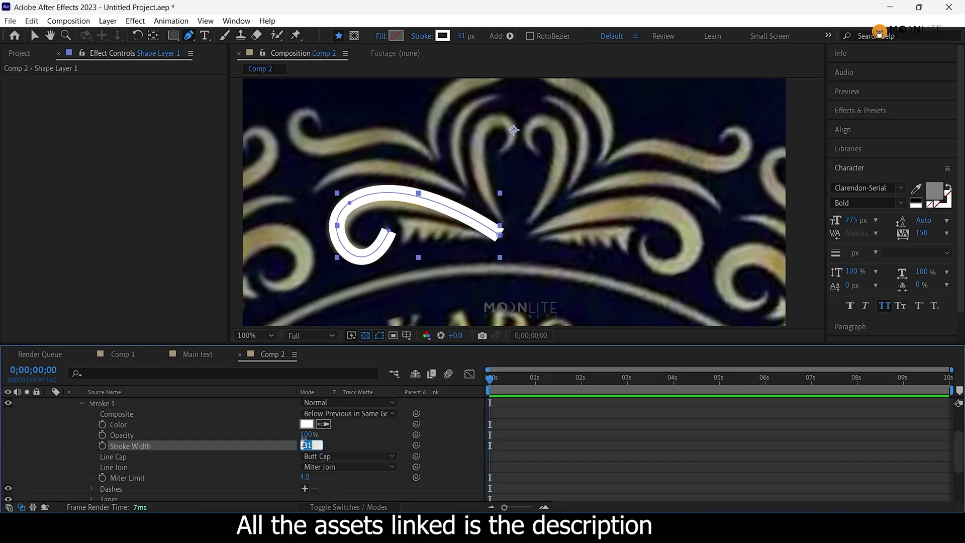
{"action": "type", "text": "40"}
{"action": "key", "text": "Return"}
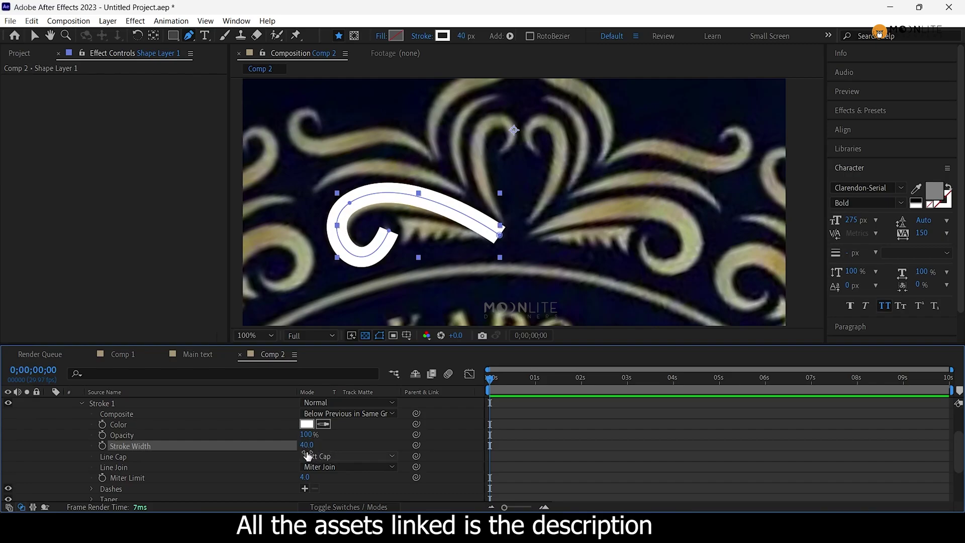
Taper the scroll's stroke with a Start Length of 45% and an End Length of 15%.
{"action": "scroll", "coordinate": [95, 480], "scroll_direction": "down", "scroll_amount": 1}
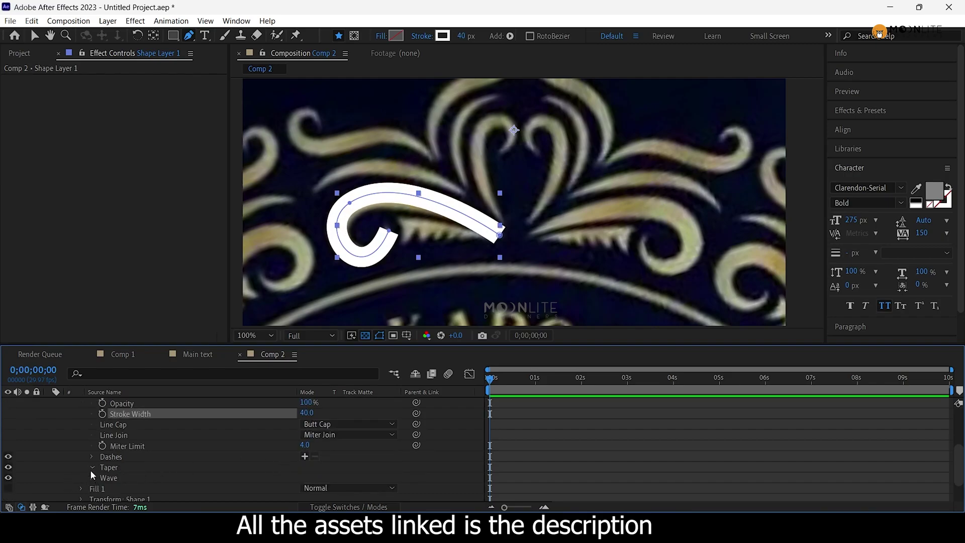
{"action": "left_click", "coordinate": [90, 467]}
{"action": "scroll", "coordinate": [91, 468], "scroll_direction": "down", "scroll_amount": 1}
{"action": "left_click_drag", "start_coordinate": [308, 443], "coordinate": [334, 444]}
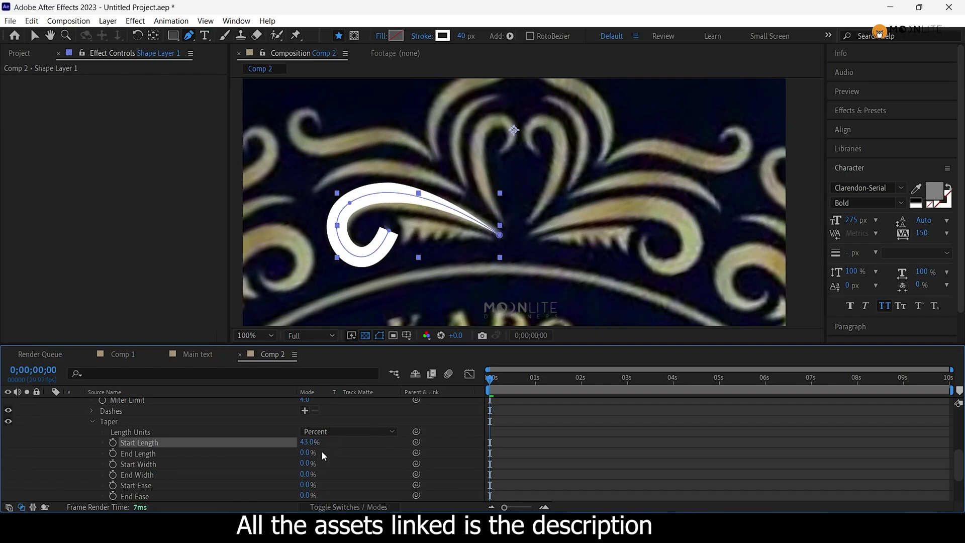
{"action": "left_click", "coordinate": [307, 442]}
{"action": "key", "text": "Return"}
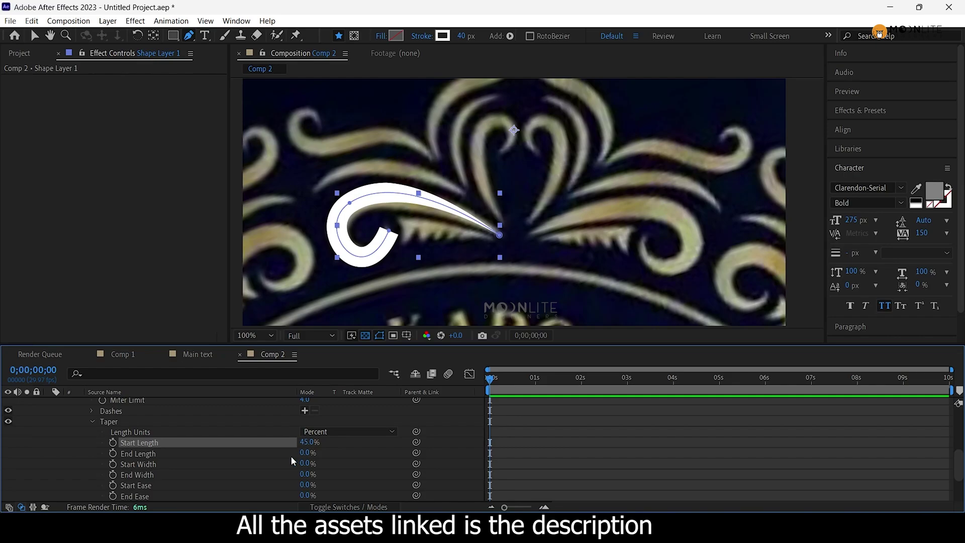
{"action": "left_click_drag", "start_coordinate": [305, 452], "coordinate": [314, 453]}
{"action": "left_click", "coordinate": [306, 451]}
{"action": "type", "text": "15"}
{"action": "key", "text": "Return"}
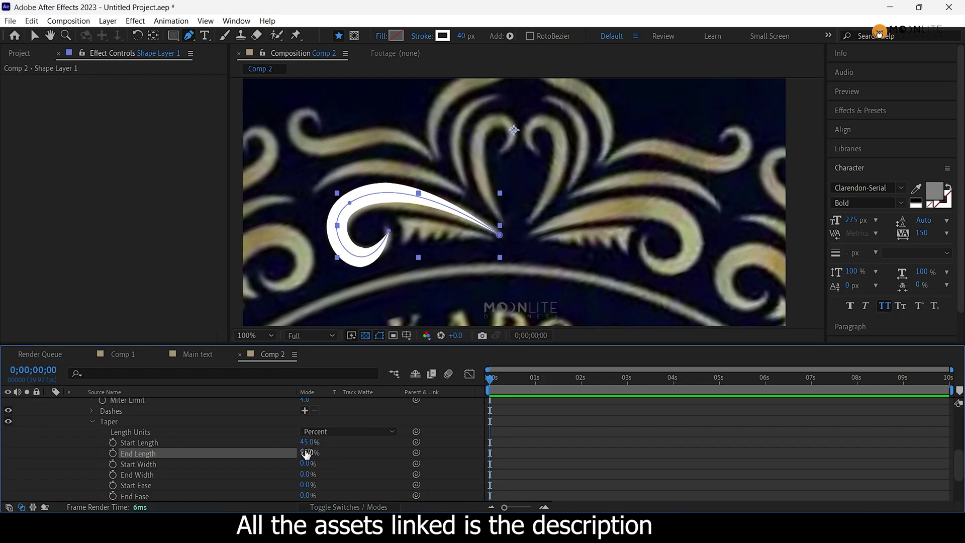
Shorten the direction handle at the scroll's curl end point and set the taper End Length to 35%.
{"action": "left_click", "coordinate": [582, 470]}
{"action": "scroll", "coordinate": [117, 427], "scroll_direction": "up", "scroll_amount": 3}
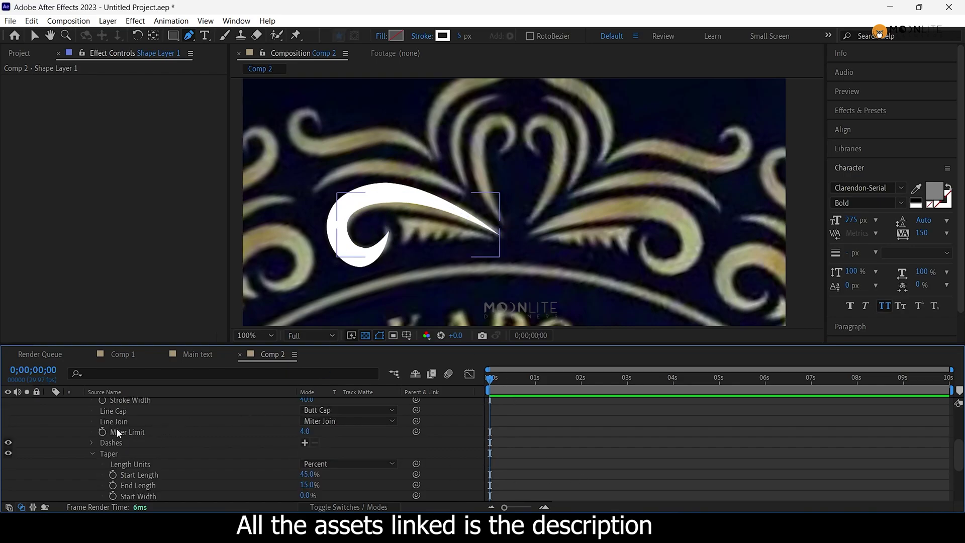
{"action": "scroll", "coordinate": [116, 428], "scroll_direction": "up", "scroll_amount": 3}
{"action": "left_click", "coordinate": [115, 421]}
{"action": "left_click", "coordinate": [388, 231]}
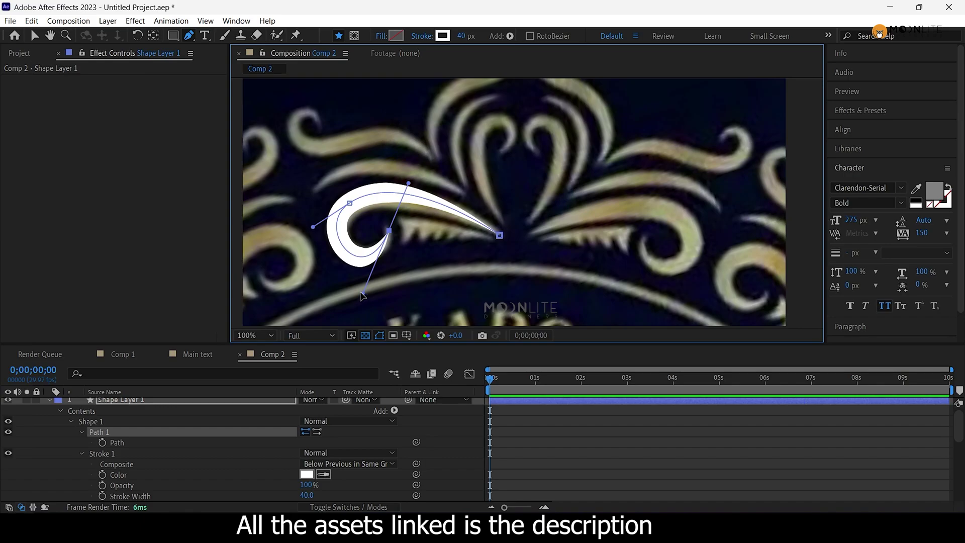
{"action": "left_click_drag", "start_coordinate": [362, 293], "coordinate": [367, 282]}
{"action": "scroll", "coordinate": [308, 491], "scroll_direction": "down", "scroll_amount": 5}
{"action": "left_click_drag", "start_coordinate": [306, 421], "coordinate": [316, 420]}
Move the scroll path's middle point slightly downward so the curve follows the reference.
{"action": "left_click", "coordinate": [350, 203]}
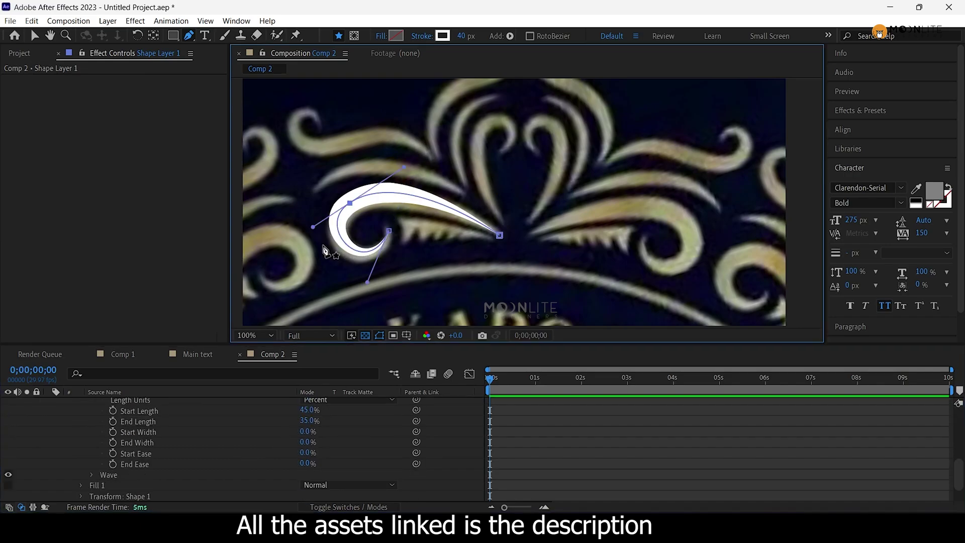
{"action": "left_click", "coordinate": [543, 426]}
{"action": "scroll", "coordinate": [189, 468], "scroll_direction": "up", "scroll_amount": 5}
{"action": "scroll", "coordinate": [190, 468], "scroll_direction": "up", "scroll_amount": 1}
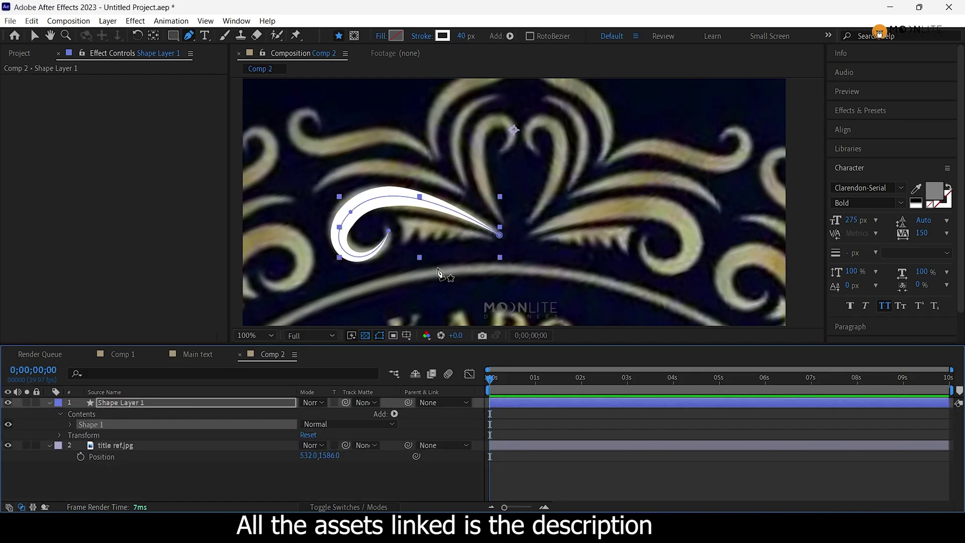
Trace the leaf, outer curl, tall curl and inner curved line above the scroll as separate Pen tool paths in Shape Layer 1.
{"action": "left_click", "coordinate": [463, 193]}
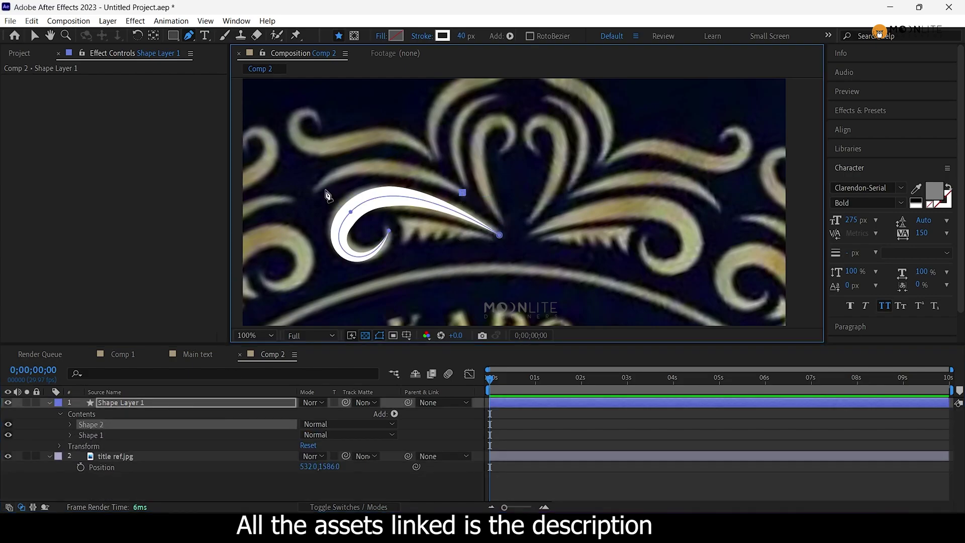
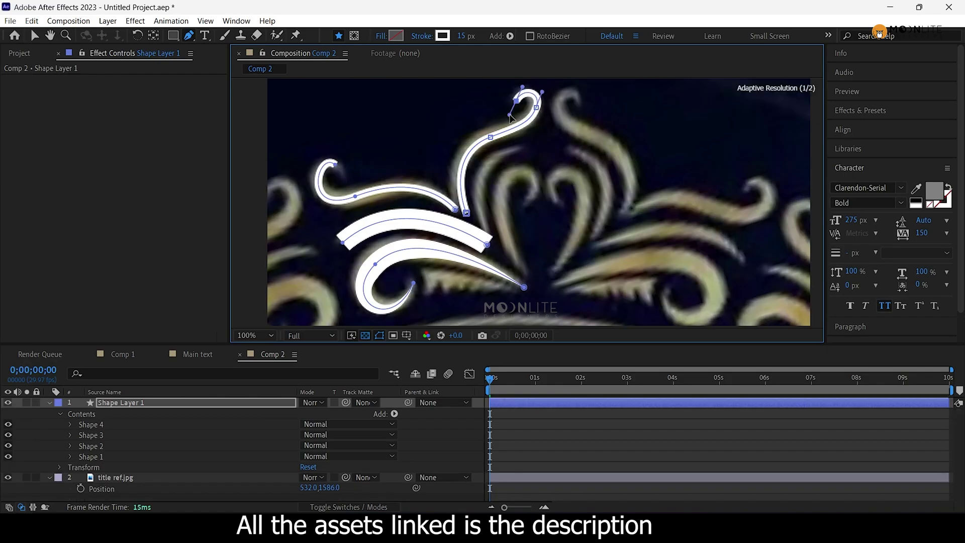
{"action": "left_click", "coordinate": [523, 151], "text": "ctrl"}
{"action": "left_click", "coordinate": [522, 149]}
{"action": "left_click_drag", "start_coordinate": [492, 238], "coordinate": [532, 326]}
Trace the innermost heart-shaped curl left of the centre with a curved Pen path using the 15 px stroke.
{"action": "left_click", "coordinate": [534, 200], "text": "ctrl"}
{"action": "left_click", "coordinate": [531, 242]}
{"action": "left_click_drag", "start_coordinate": [531, 242], "coordinate": [542, 282]}
{"action": "left_click_drag", "start_coordinate": [526, 175], "coordinate": [551, 158]}
{"action": "mouse_move", "coordinate": [539, 205]}
{"action": "left_mouse_down"}
{"action": "mouse_move", "coordinate": [505, 211]}
{"action": "mouse_move", "coordinate": [517, 197]}
{"action": "mouse_move", "coordinate": [539, 201]}
{"action": "mouse_move", "coordinate": [510, 164]}
{"action": "mouse_move", "coordinate": [541, 173]}
{"action": "mouse_move", "coordinate": [533, 212]}
{"action": "left_mouse_up"}
{"action": "left_click", "coordinate": [518, 188]}
{"action": "left_click", "coordinate": [515, 214]}
{"action": "left_click", "coordinate": [517, 197], "text": "ctrl"}
{"action": "left_click", "coordinate": [539, 173]}
{"action": "left_click_drag", "start_coordinate": [541, 173], "coordinate": [536, 175]}
{"action": "left_click", "coordinate": [542, 282]}
Draw a straight two-point Pen path along the serrated leaf beneath the scroll and adjust its inner end point.
{"action": "left_click", "coordinate": [82, 414]}
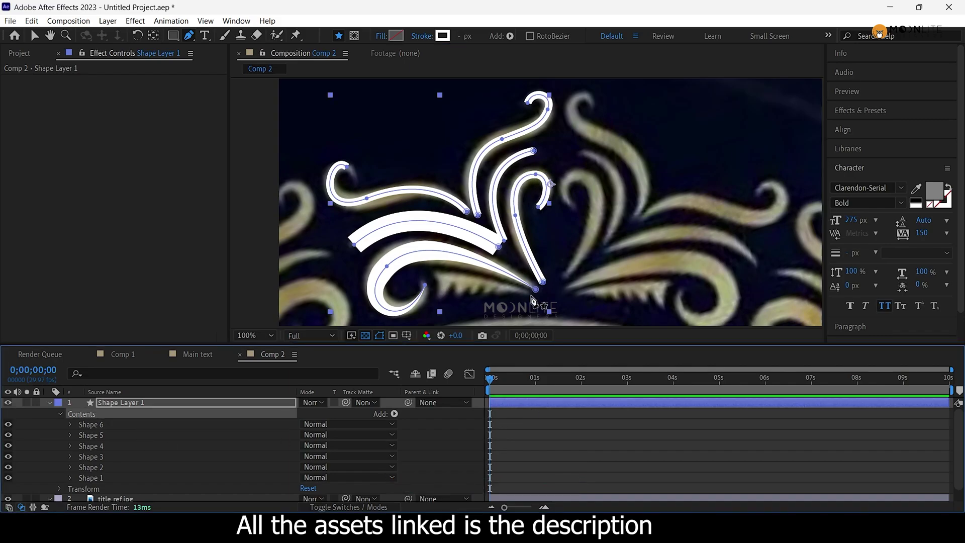
{"action": "left_click", "coordinate": [531, 296]}
{"action": "left_click", "coordinate": [437, 277]}
{"action": "key", "text": "v"}
{"action": "left_click_drag", "start_coordinate": [531, 297], "coordinate": [526, 294]}
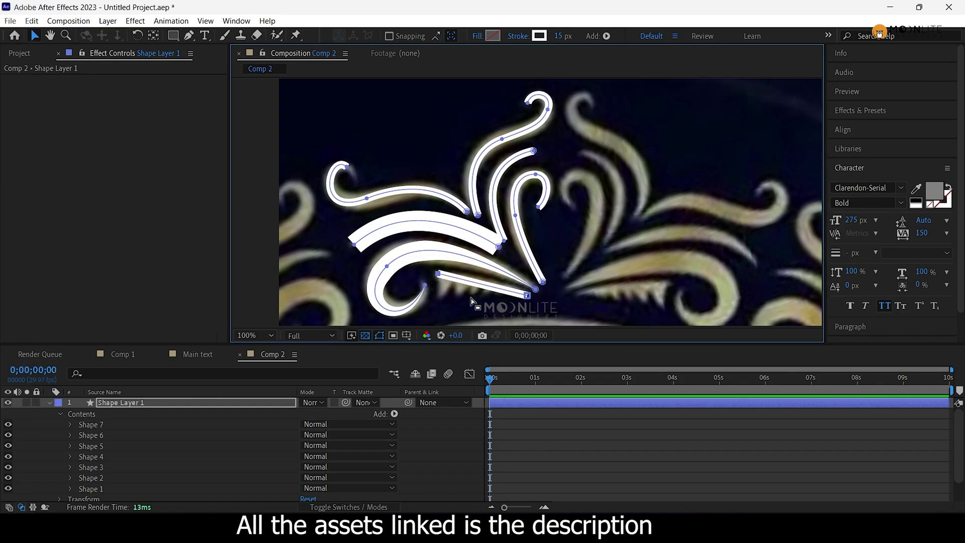
Set the Wave Amount of the serrated leaf's Shape 7 stroke to 100%.
{"action": "left_click", "coordinate": [98, 424]}
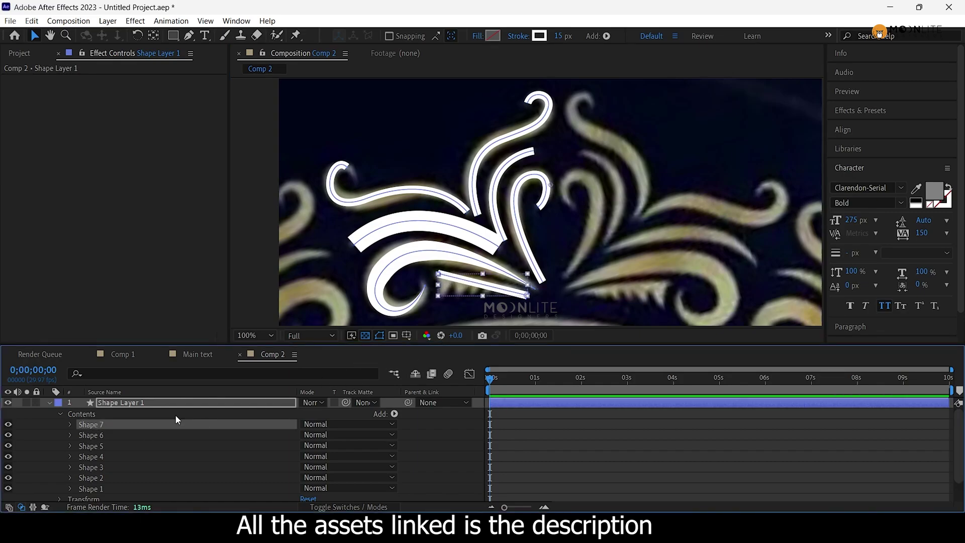
{"action": "left_click", "coordinate": [70, 424]}
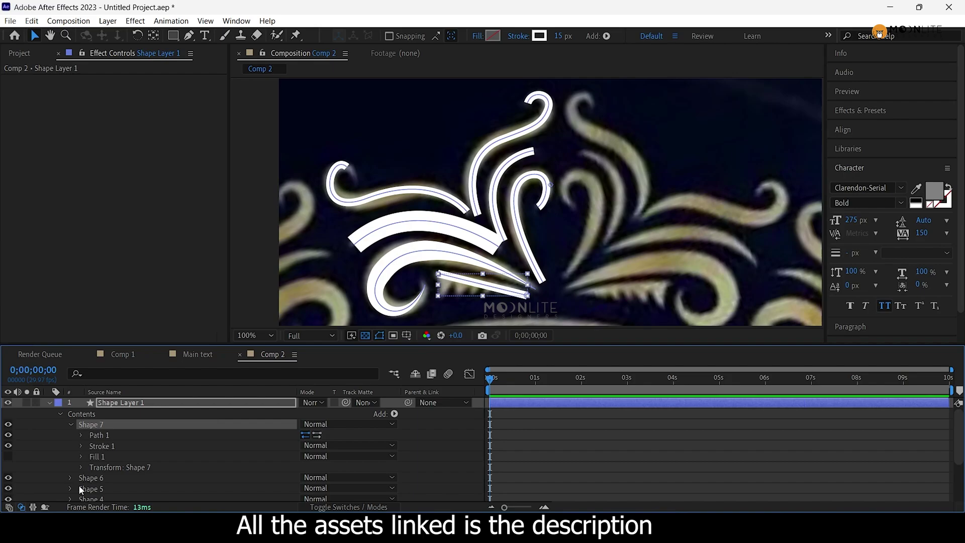
{"action": "left_click", "coordinate": [81, 445]}
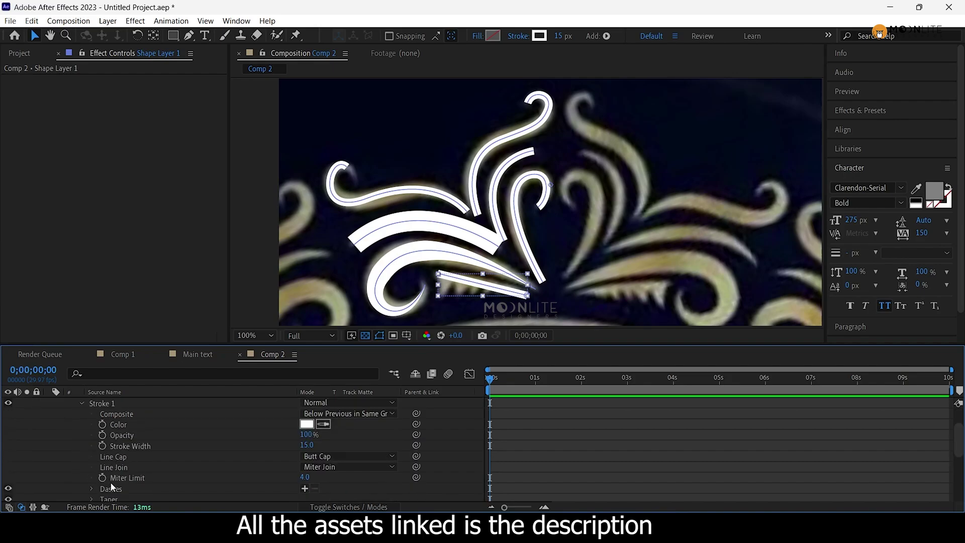
{"action": "scroll", "coordinate": [92, 481], "scroll_direction": "down", "scroll_amount": 3}
{"action": "left_click", "coordinate": [91, 476]}
{"action": "scroll", "coordinate": [90, 475], "scroll_direction": "down", "scroll_amount": 2}
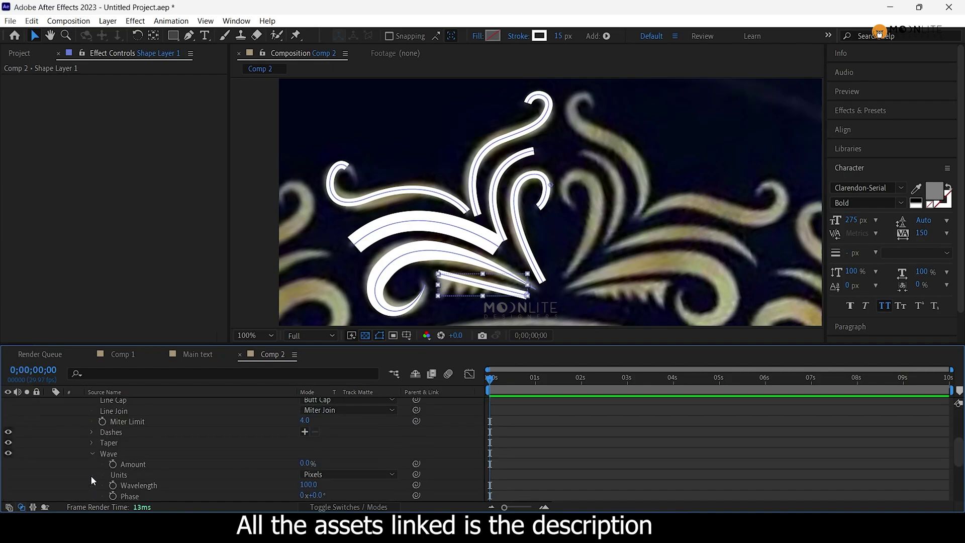
{"action": "left_click_drag", "start_coordinate": [303, 465], "coordinate": [429, 460]}
{"action": "scroll", "coordinate": [215, 470], "scroll_direction": "down", "scroll_amount": 3}
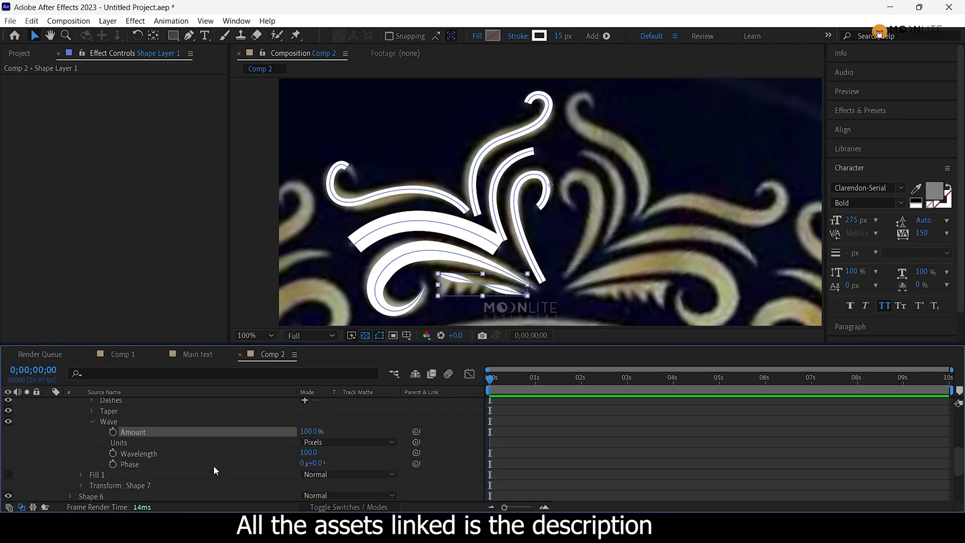
Change Shape 7's wave Units to Cycles and set the Cycles to 15.
{"action": "left_click", "coordinate": [322, 443]}
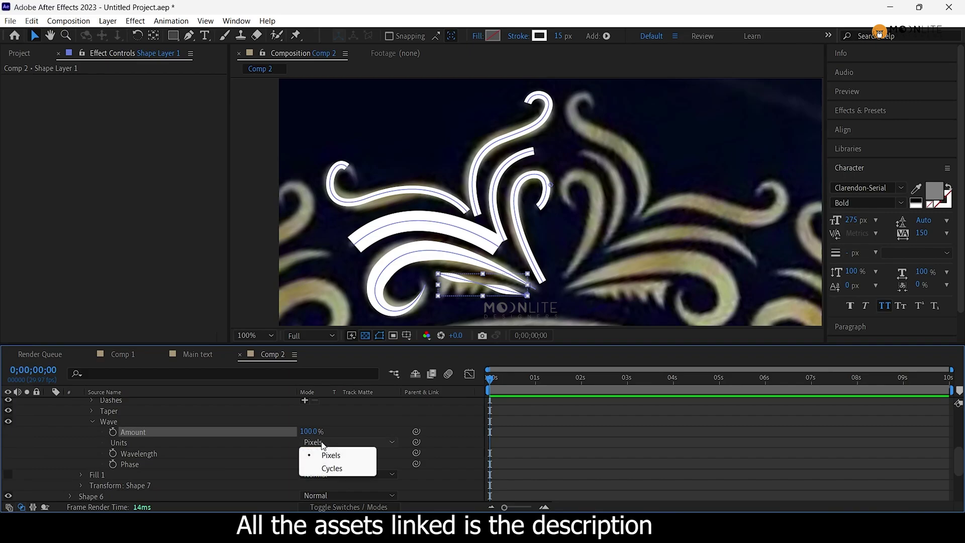
{"action": "left_click", "coordinate": [326, 468]}
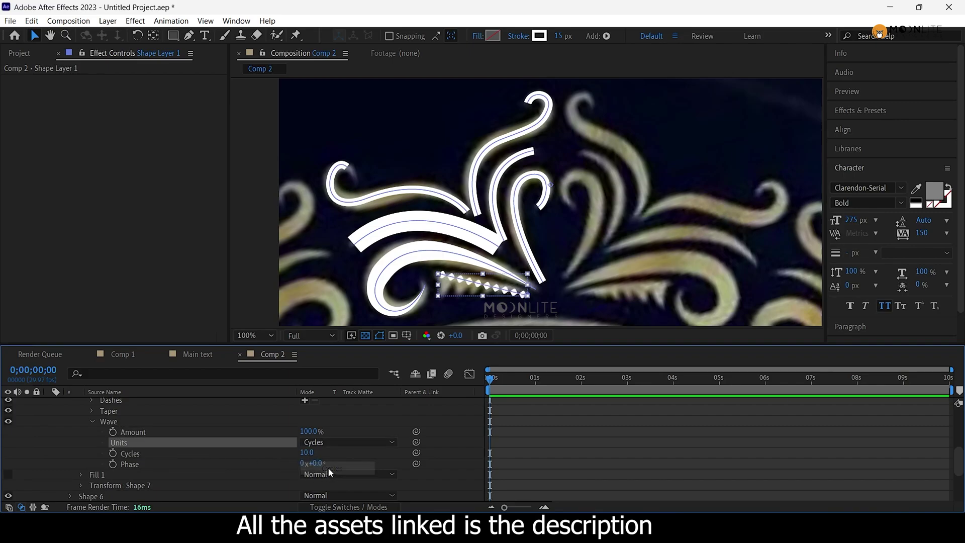
{"action": "left_click_drag", "start_coordinate": [307, 452], "coordinate": [313, 453]}
{"action": "left_click", "coordinate": [307, 452]}
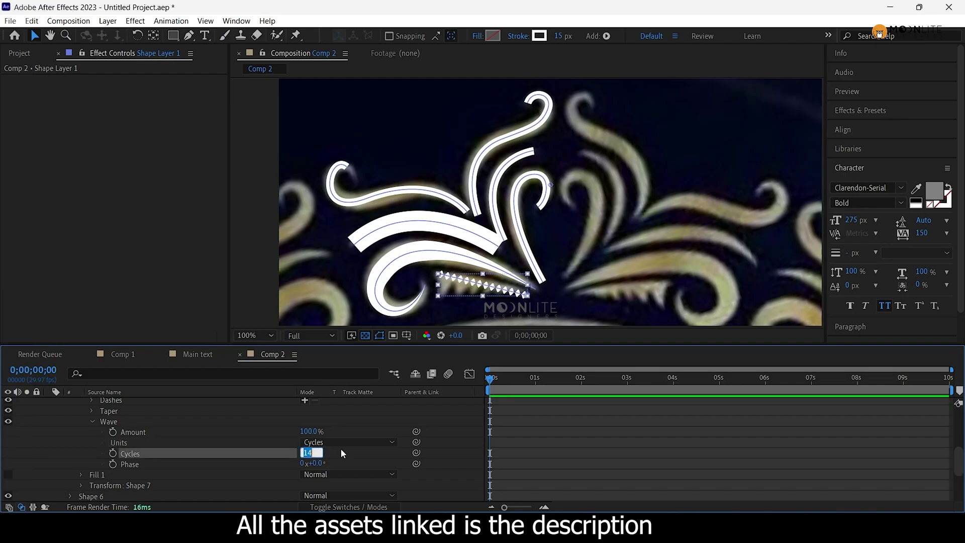
{"action": "type", "text": "15"}
{"action": "key", "text": "Return"}
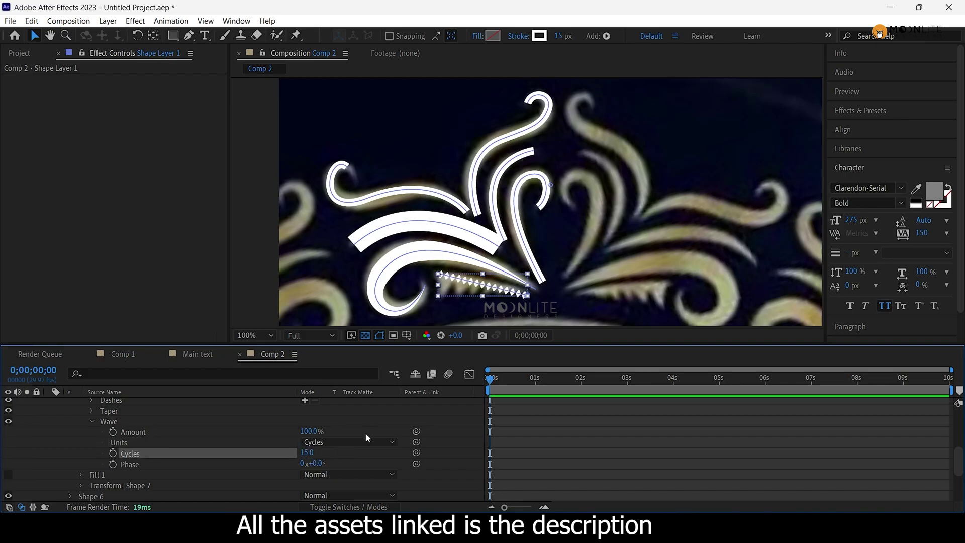
Set Shape 7's Stroke Width to 31 and its wave Cycles to 12.
{"action": "scroll", "coordinate": [157, 443], "scroll_direction": "up", "scroll_amount": 2}
{"action": "scroll", "coordinate": [102, 421], "scroll_direction": "up", "scroll_amount": 3}
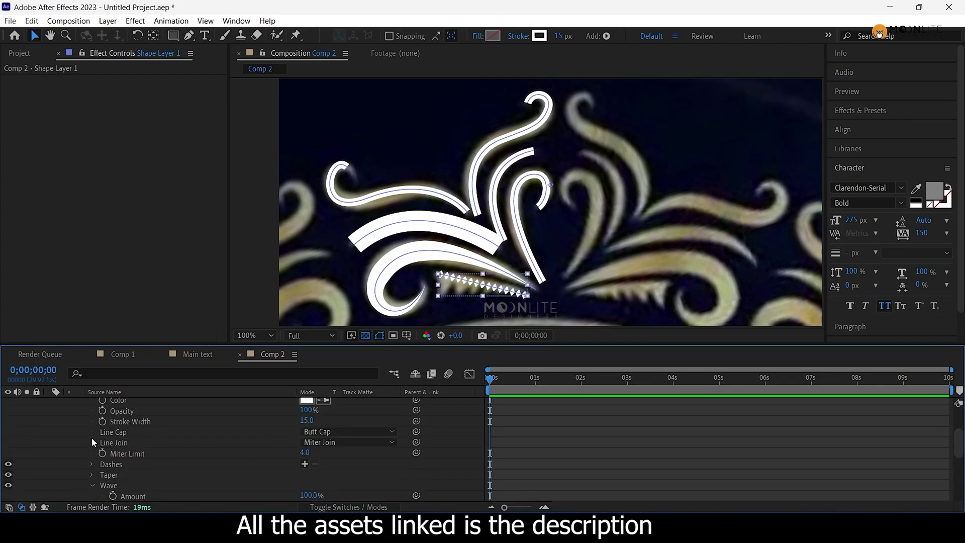
{"action": "left_click_drag", "start_coordinate": [306, 425], "coordinate": [311, 420]}
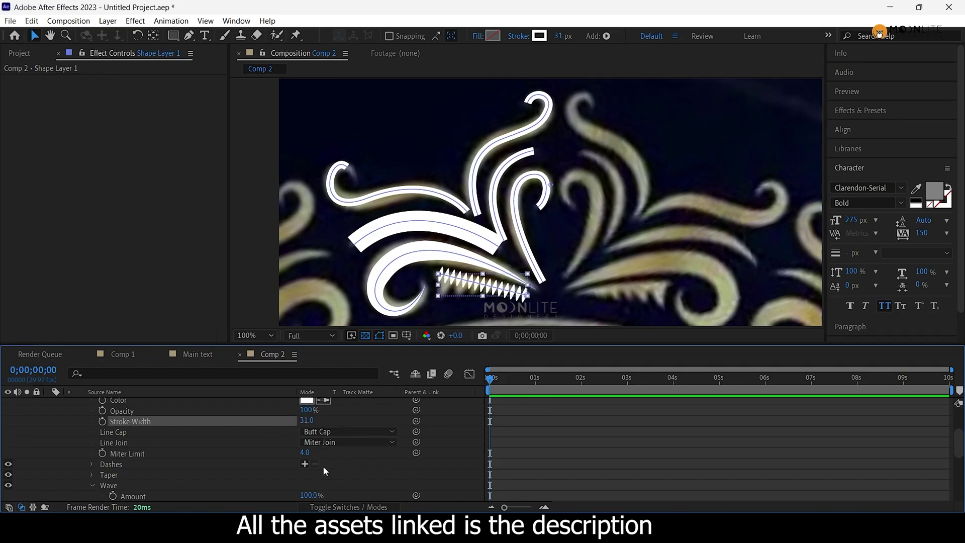
{"action": "scroll", "coordinate": [309, 488], "scroll_direction": "down", "scroll_amount": 3}
{"action": "left_click", "coordinate": [305, 484]}
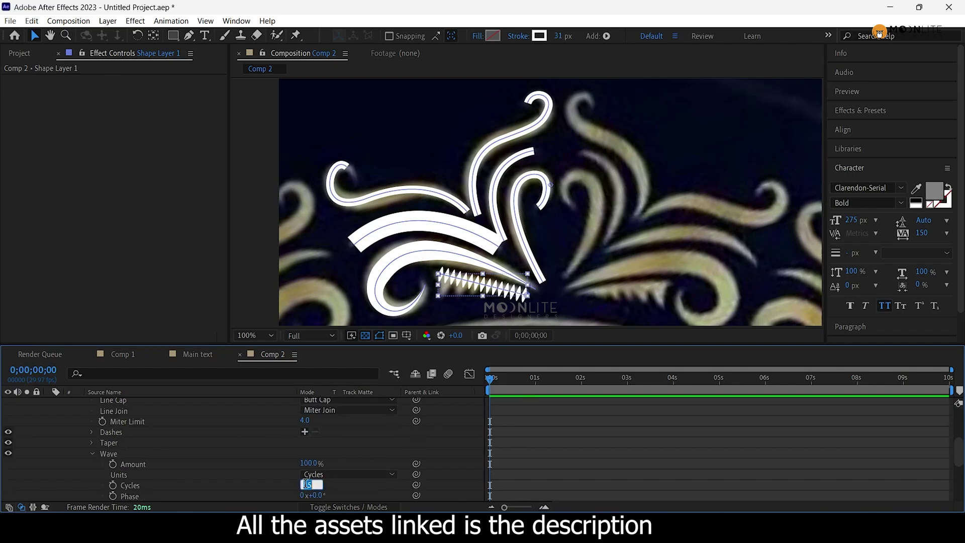
{"action": "key", "text": "Return"}
{"action": "left_click", "coordinate": [306, 484]}
{"action": "type", "text": "12"}
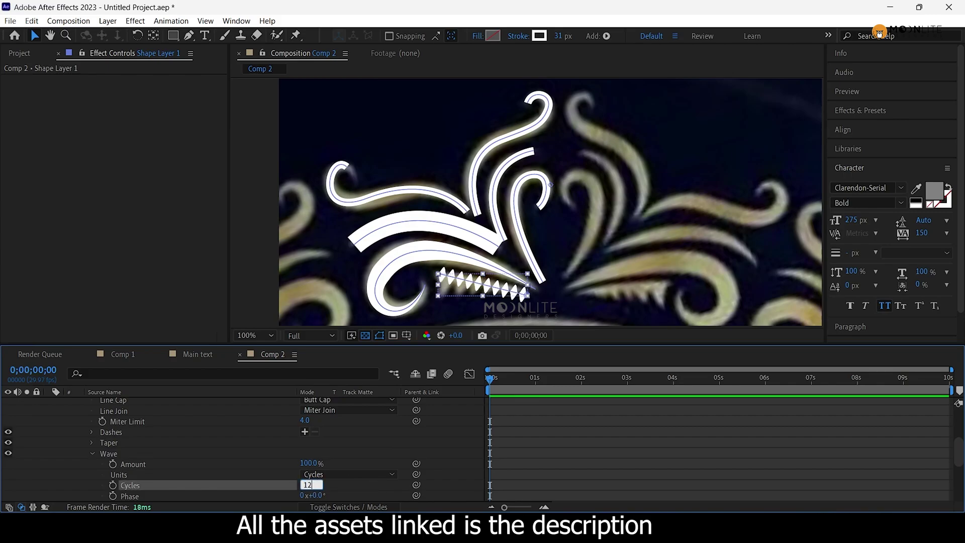
{"action": "key", "text": "Return"}
Move the outer end point of Shape 7's path slightly down to align it with the serrated leaf.
{"action": "scroll", "coordinate": [540, 460], "scroll_direction": "up", "scroll_amount": 1}
{"action": "left_click", "coordinate": [548, 466]}
{"action": "scroll", "coordinate": [156, 435], "scroll_direction": "up", "scroll_amount": 1}
{"action": "left_click", "coordinate": [120, 411]}
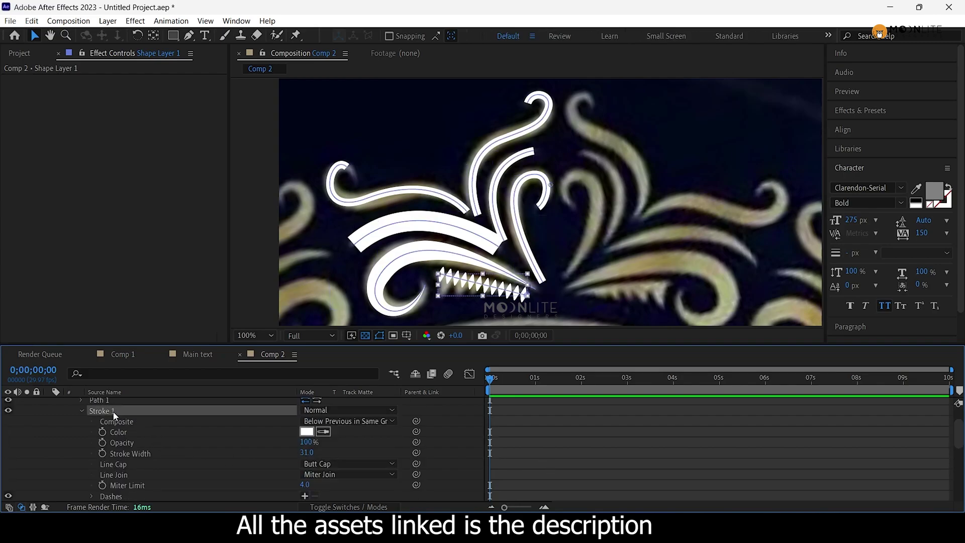
{"action": "scroll", "coordinate": [102, 428], "scroll_direction": "up", "scroll_amount": 2}
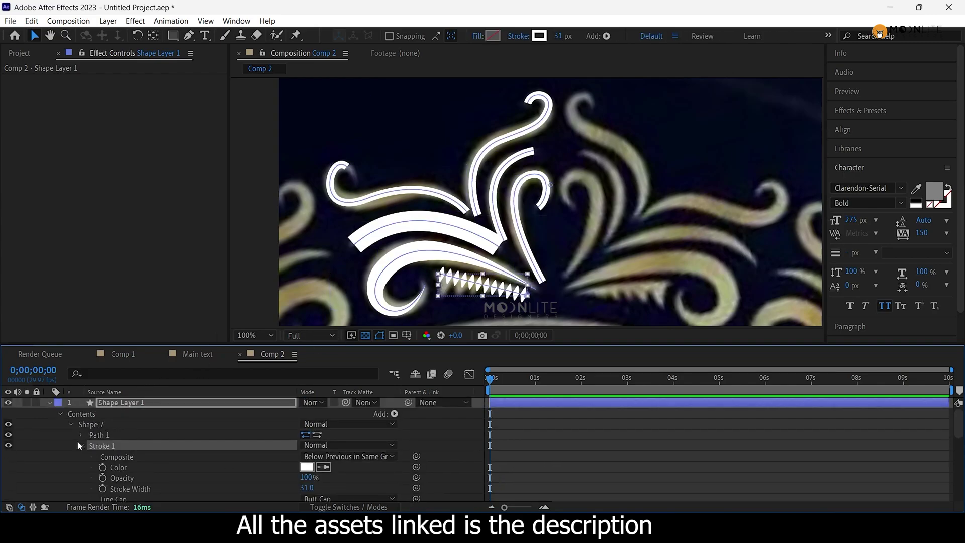
{"action": "left_click", "coordinate": [82, 434]}
{"action": "left_click", "coordinate": [131, 447]}
{"action": "left_click", "coordinate": [438, 276]}
{"action": "left_click_drag", "start_coordinate": [437, 274], "coordinate": [435, 284]}
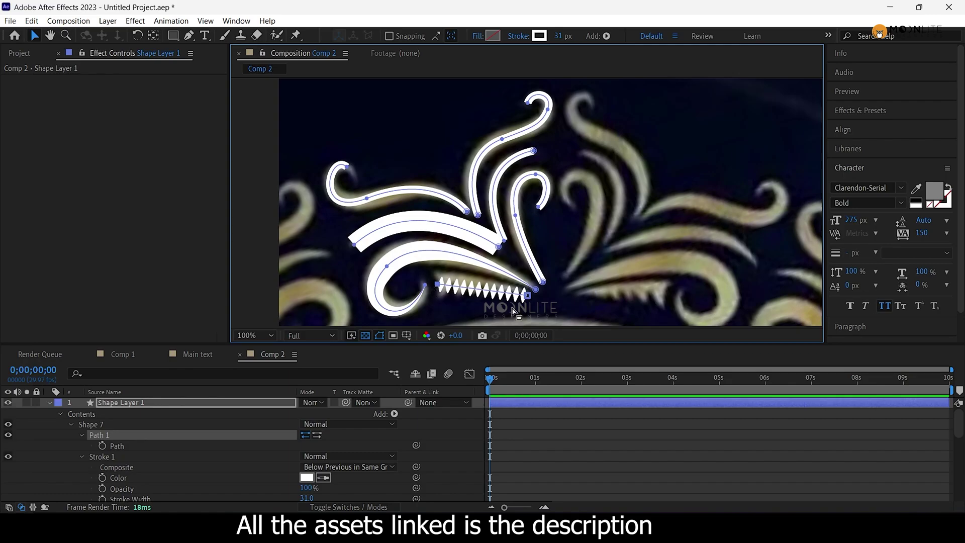
Set the taper Start Length of Shape 7's stroke to 65%.
{"action": "scroll", "coordinate": [167, 456], "scroll_direction": "down", "scroll_amount": 3}
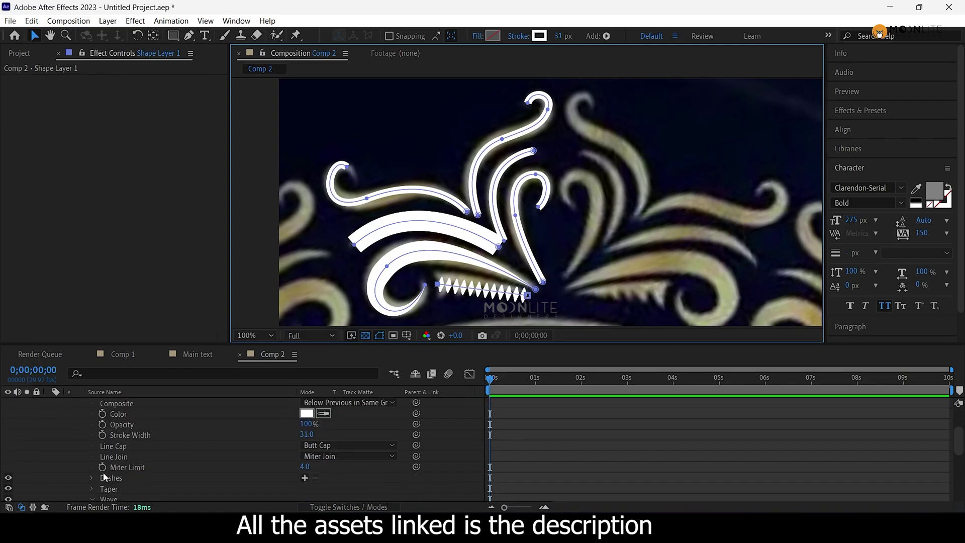
{"action": "left_click", "coordinate": [91, 489]}
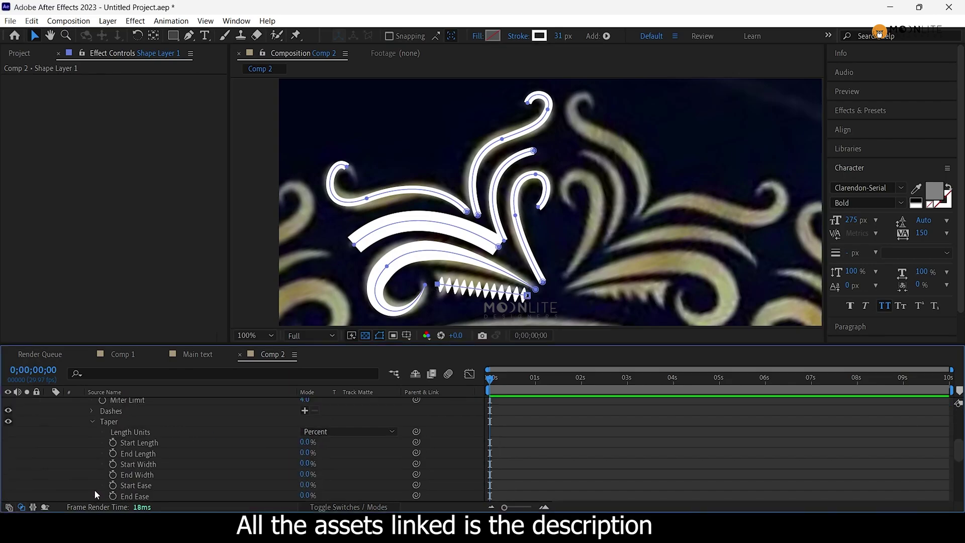
{"action": "left_click_drag", "start_coordinate": [307, 442], "coordinate": [350, 444]}
{"action": "left_click", "coordinate": [307, 442]}
{"action": "left_click", "coordinate": [330, 443]}
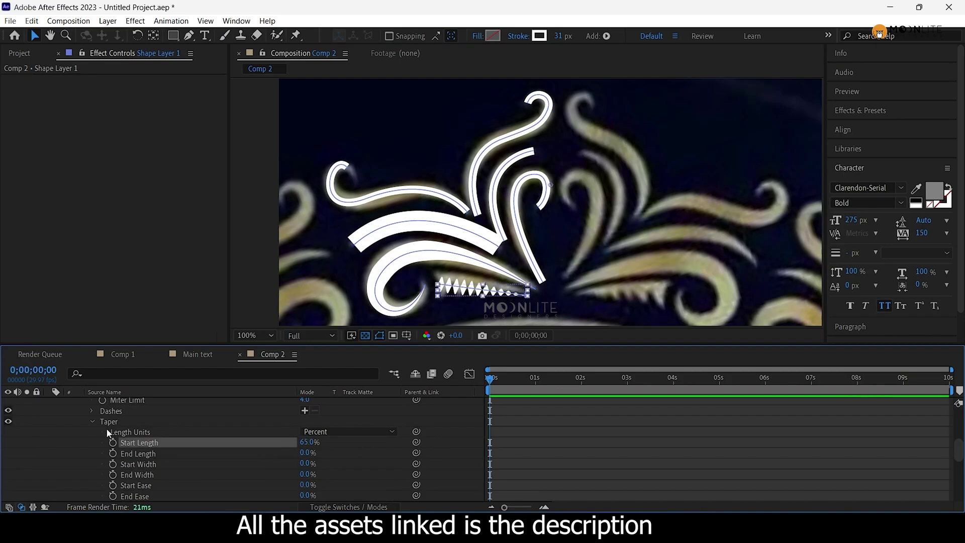
Set the Stroke Width of Shape 7, the serrated leaf edge, to 35.
{"action": "left_click", "coordinate": [161, 422]}
{"action": "scroll", "coordinate": [455, 312], "scroll_direction": "up", "scroll_amount": 1}
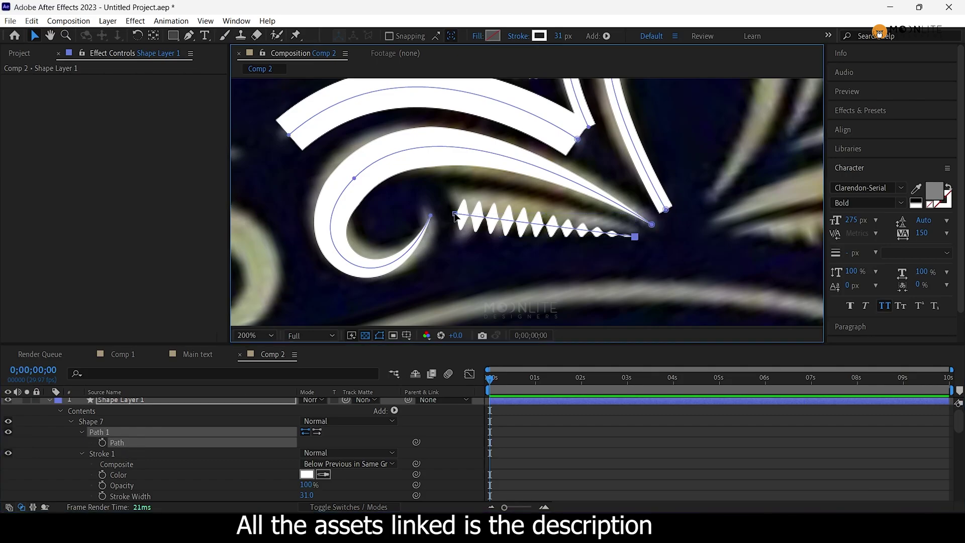
{"action": "left_click", "coordinate": [307, 495]}
{"action": "type", "text": "35"}
{"action": "key", "text": "Return"}
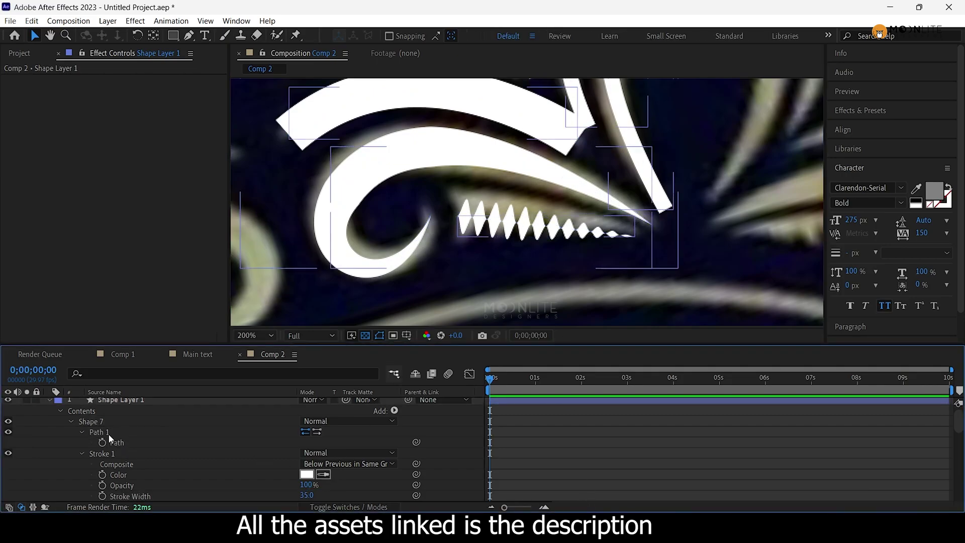
Draw a straight two-point Pen path just above Shape 7's wavy stroke, from the leaf's inner tip to its outer end.
{"action": "left_click", "coordinate": [72, 421]}
{"action": "left_click", "coordinate": [89, 421]}
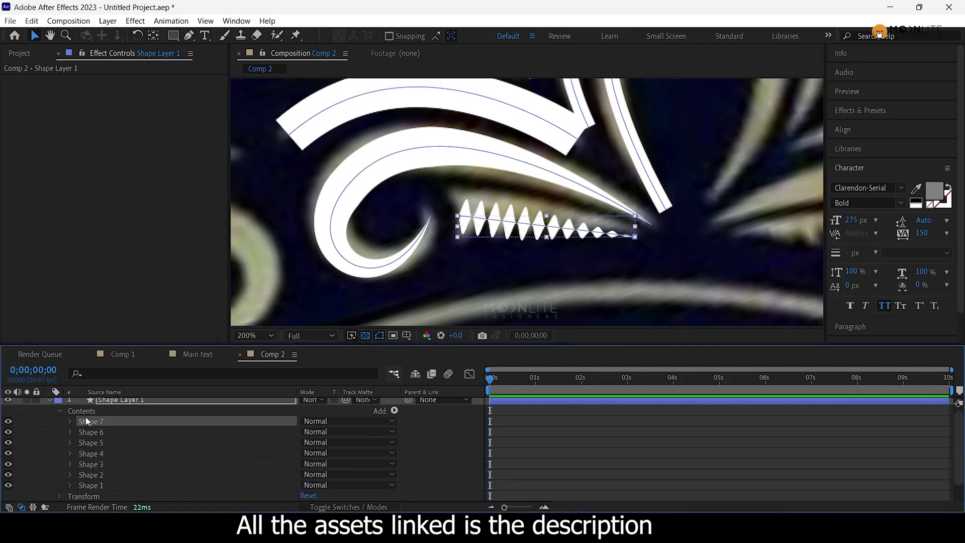
{"action": "left_click", "coordinate": [189, 35]}
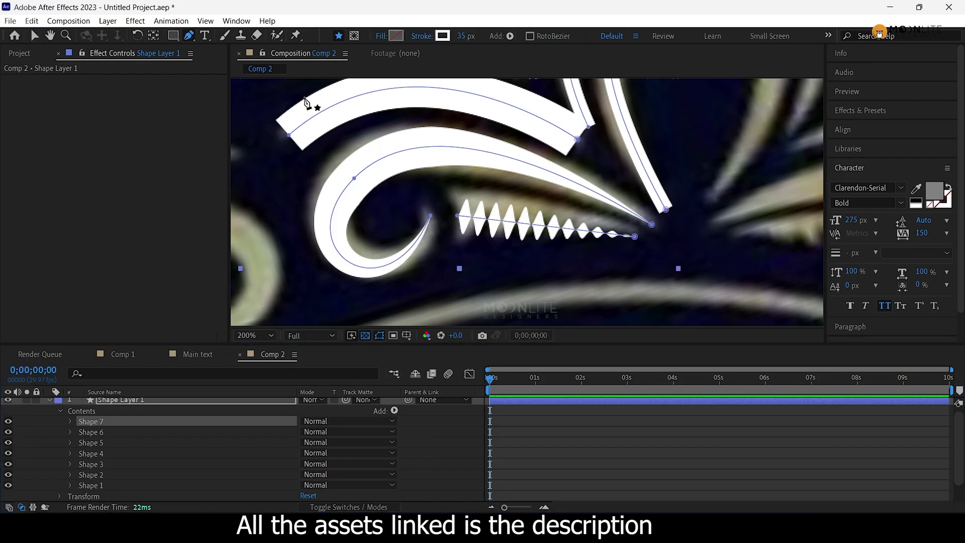
{"action": "left_click", "coordinate": [641, 232]}
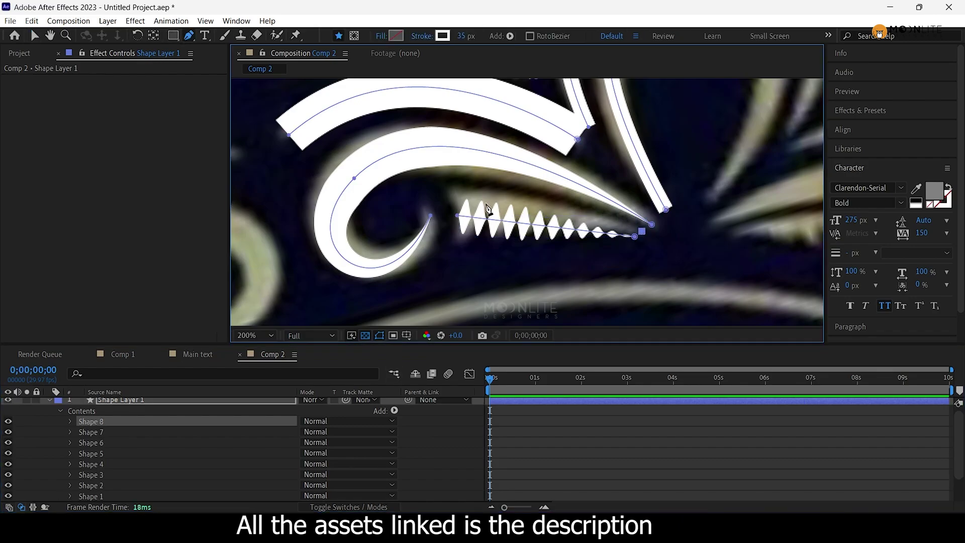
{"action": "left_click", "coordinate": [459, 198]}
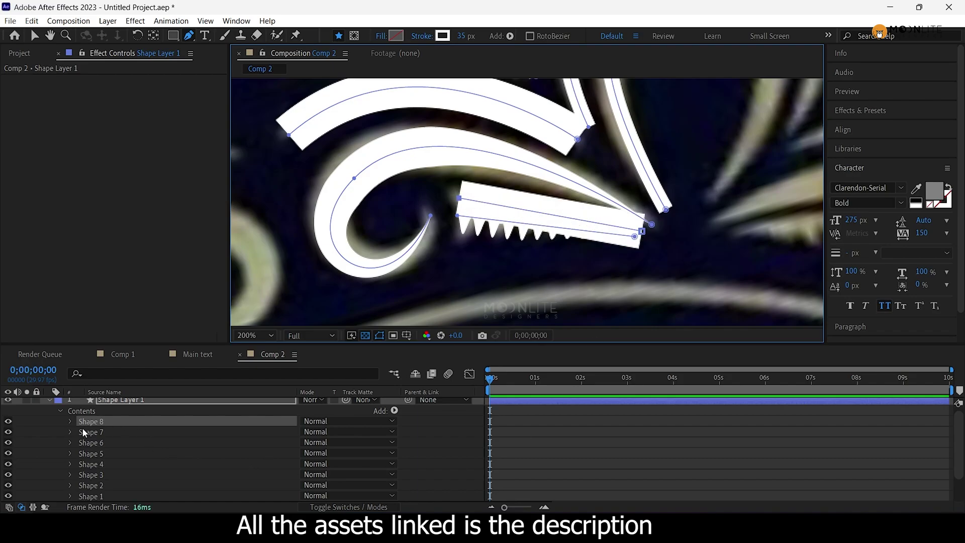
Set the taper Start Length of Shape 8's stroke to 96%.
{"action": "left_click", "coordinate": [70, 421]}
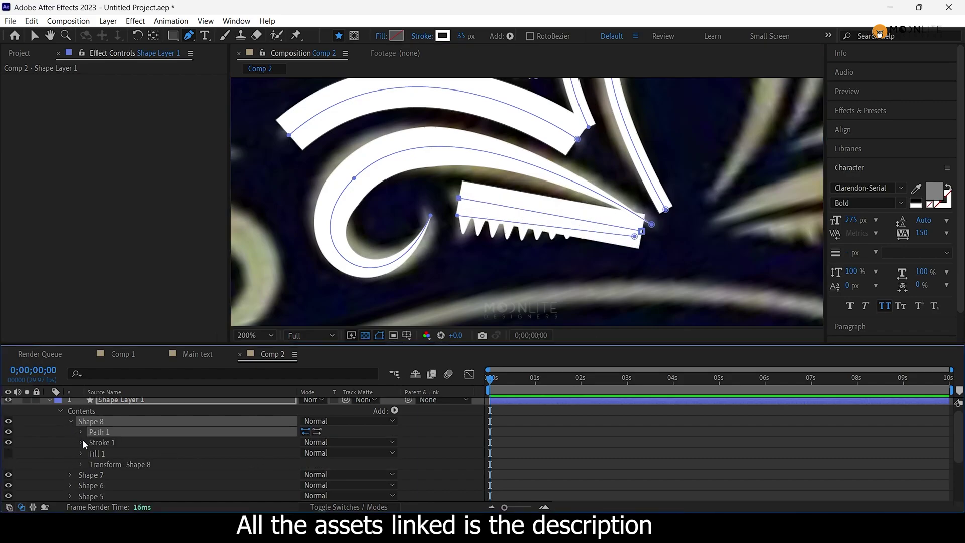
{"action": "left_click", "coordinate": [81, 441]}
{"action": "scroll", "coordinate": [85, 440], "scroll_direction": "down", "scroll_amount": 2}
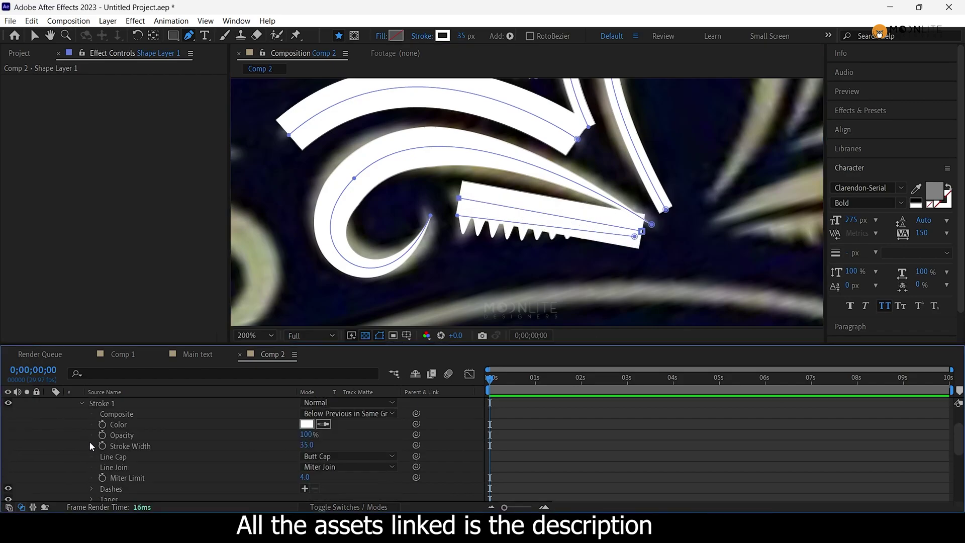
{"action": "left_click", "coordinate": [92, 499]}
{"action": "scroll", "coordinate": [195, 480], "scroll_direction": "down", "scroll_amount": 5}
{"action": "left_click_drag", "start_coordinate": [305, 445], "coordinate": [368, 441]}
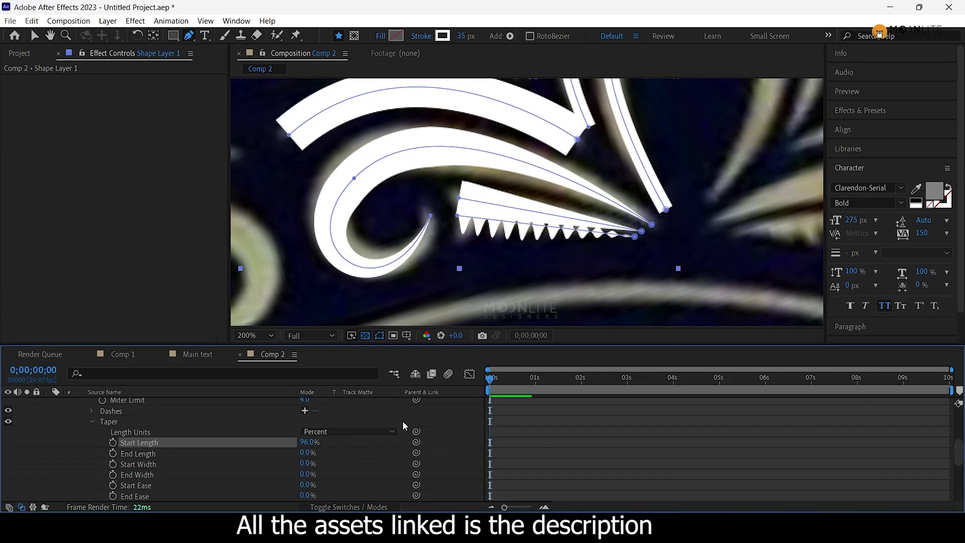
Move the inner end point of Shape 8's path slightly down to meet the tip of the serrated stroke.
{"action": "left_click", "coordinate": [642, 232]}
{"action": "left_click_drag", "start_coordinate": [641, 232], "coordinate": [646, 239]}
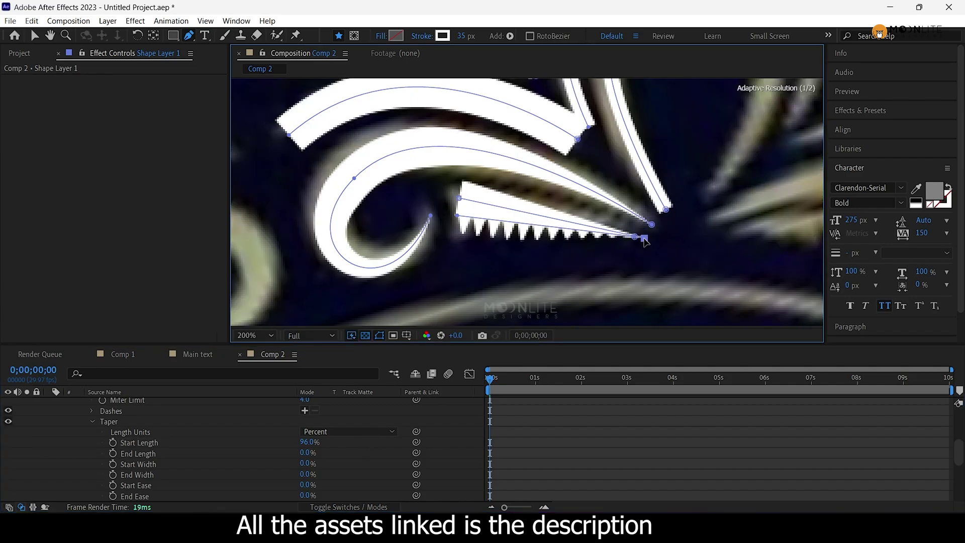
{"action": "key", "text": "v"}
{"action": "left_click", "coordinate": [597, 412]}
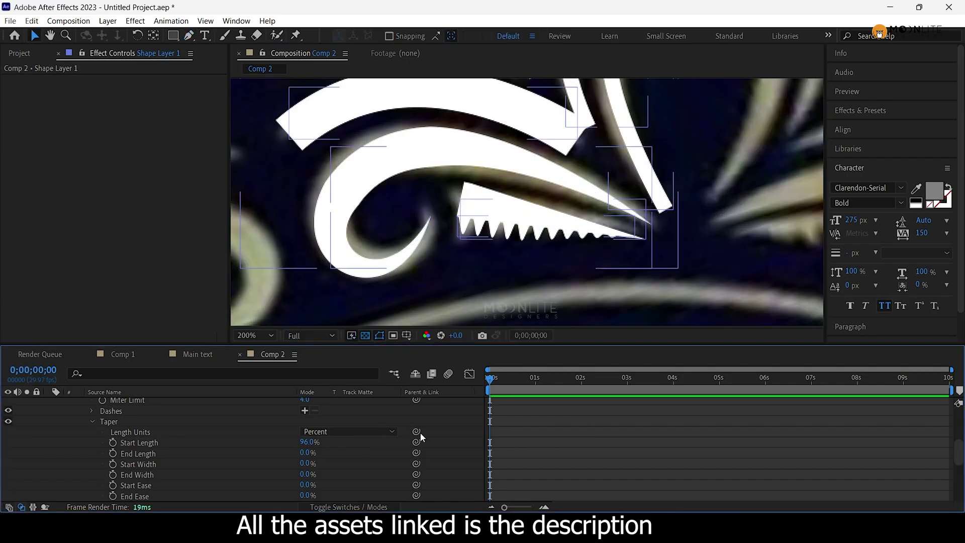
{"action": "key", "text": "comma"}
Adjust the stroke width and taper of Shape 6, the inner curl, including its Start Ease and End Ease, to match the reference.
{"action": "left_click", "coordinate": [94, 421]}
{"action": "scroll", "coordinate": [99, 426], "scroll_direction": "up", "scroll_amount": 5}
{"action": "left_click", "coordinate": [82, 445]}
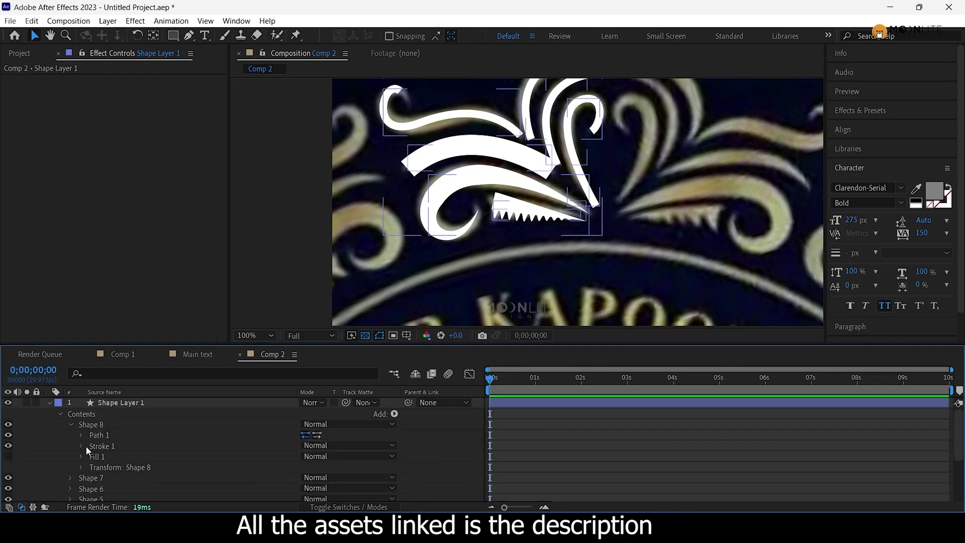
{"action": "scroll", "coordinate": [83, 453], "scroll_direction": "down", "scroll_amount": 1}
{"action": "scroll", "coordinate": [86, 426], "scroll_direction": "up", "scroll_amount": 2}
{"action": "left_click", "coordinate": [91, 446]}
{"action": "left_click", "coordinate": [81, 467]}
{"action": "scroll", "coordinate": [87, 465], "scroll_direction": "down", "scroll_amount": 2}
{"action": "mouse_move", "coordinate": [303, 445]}
{"action": "left_mouse_down"}
{"action": "mouse_move", "coordinate": [334, 442]}
{"action": "mouse_move", "coordinate": [325, 452]}
{"action": "mouse_move", "coordinate": [301, 442]}
{"action": "left_mouse_up"}
{"action": "scroll", "coordinate": [201, 442], "scroll_direction": "down", "scroll_amount": 2}
{"action": "left_click", "coordinate": [92, 421]}
{"action": "left_click_drag", "start_coordinate": [306, 484], "coordinate": [330, 485]}
{"action": "left_click", "coordinate": [607, 443]}
{"action": "scroll", "coordinate": [576, 151], "scroll_direction": "up", "scroll_amount": 1}
{"action": "left_click", "coordinate": [306, 495]}
{"action": "key", "text": "F2"}
Set Shape 5's Stroke Width to 25, taper Start Length to 40%, End Length to 58%, Start Ease to 35% and End Ease to 30%.
{"action": "scroll", "coordinate": [95, 427], "scroll_direction": "up", "scroll_amount": 4}
{"action": "left_click", "coordinate": [69, 445]}
{"action": "left_click", "coordinate": [86, 466]}
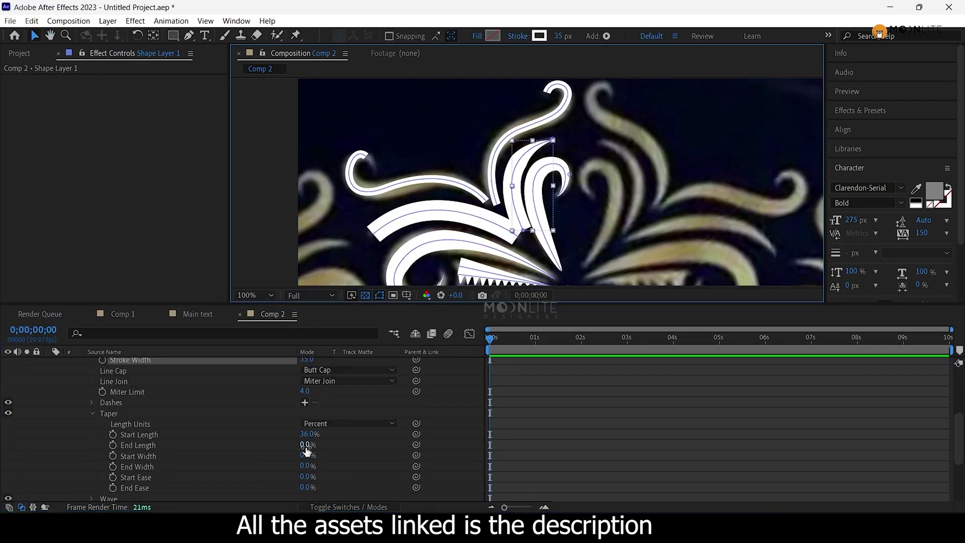
{"action": "left_click_drag", "start_coordinate": [307, 445], "coordinate": [307, 363]}
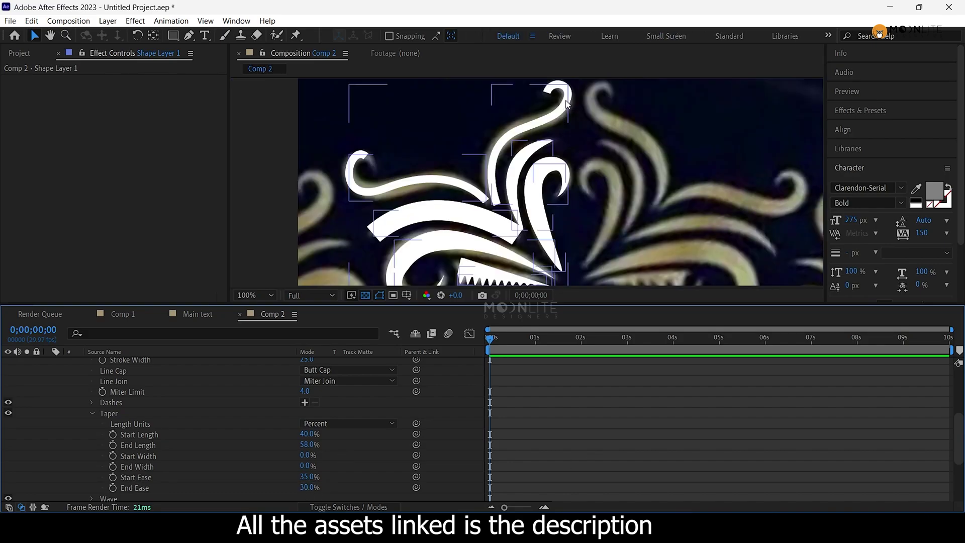
Widen the stroke of Shape 4, the tall upper curl, and taper both ends with Start Ease and End Ease.
{"action": "left_click", "coordinate": [92, 413]}
{"action": "left_click", "coordinate": [81, 380]}
{"action": "left_click", "coordinate": [70, 379]}
{"action": "left_click", "coordinate": [98, 425]}
{"action": "left_click", "coordinate": [71, 427]}
{"action": "left_click", "coordinate": [81, 447]}
{"action": "left_click_drag", "start_coordinate": [304, 430], "coordinate": [316, 442]}
{"action": "left_click", "coordinate": [81, 388]}
{"action": "left_click", "coordinate": [80, 410]}
{"action": "scroll", "coordinate": [93, 423], "scroll_direction": "down", "scroll_amount": 3}
{"action": "left_click", "coordinate": [92, 421]}
{"action": "mouse_move", "coordinate": [304, 484]}
{"action": "left_mouse_down"}
{"action": "mouse_move", "coordinate": [314, 485]}
{"action": "mouse_move", "coordinate": [322, 453]}
{"action": "left_mouse_up"}
{"action": "left_click_drag", "start_coordinate": [304, 495], "coordinate": [320, 490]}
{"action": "left_click", "coordinate": [288, 463]}
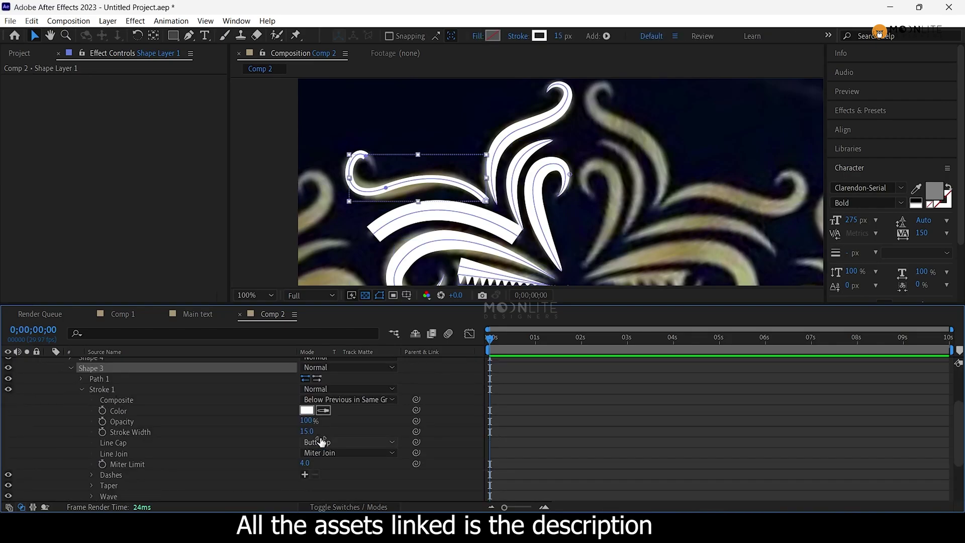
Set Shape 3's Stroke Width to 30, taper lengths to 42% and 56%, eases to 26% and 51%, and reshape its outer curl.
{"action": "left_click", "coordinate": [120, 431]}
{"action": "scroll", "coordinate": [201, 427], "scroll_direction": "down", "scroll_amount": 3}
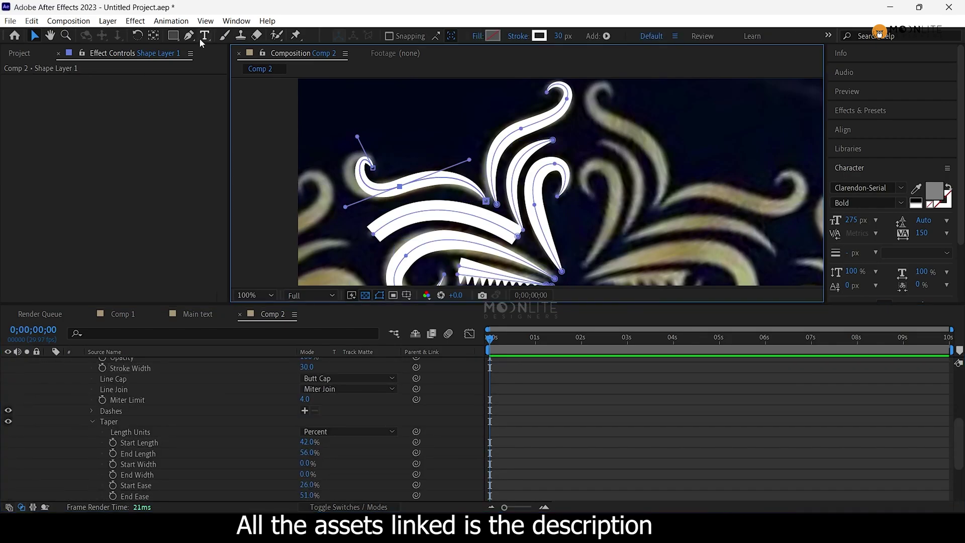
{"action": "left_click", "coordinate": [189, 35]}
{"action": "left_click_drag", "start_coordinate": [361, 177], "coordinate": [357, 144]}
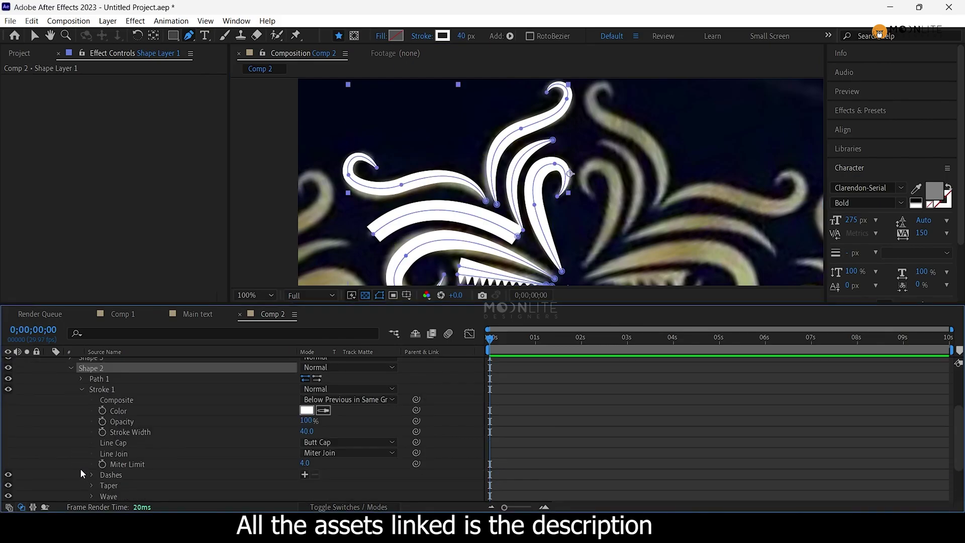
Set Shape 2's Stroke Width to 30, taper Start Length to 50%, End Length to 30%, Start Ease to 15% and End Ease to 35%.
{"action": "scroll", "coordinate": [201, 427], "scroll_direction": "down", "scroll_amount": 3}
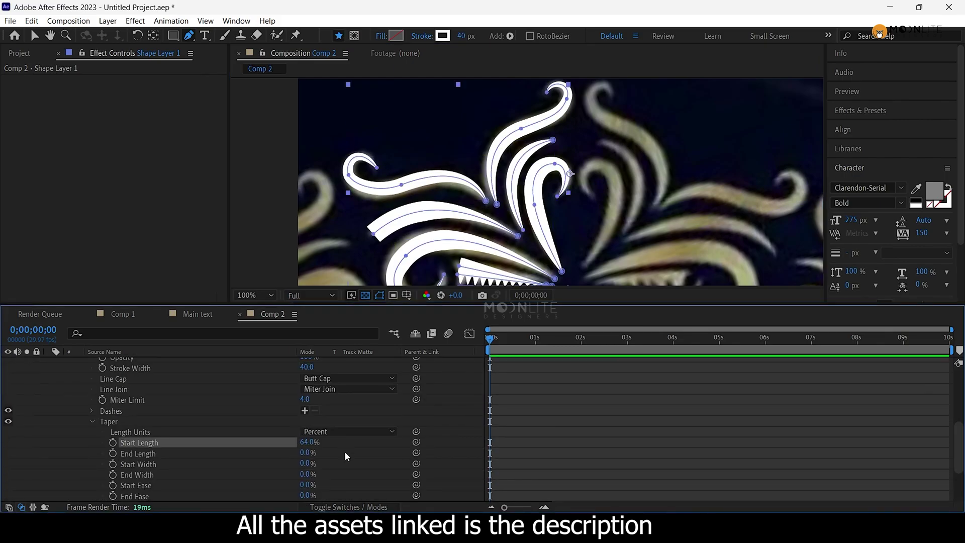
{"action": "left_click_drag", "start_coordinate": [308, 485], "coordinate": [334, 484]}
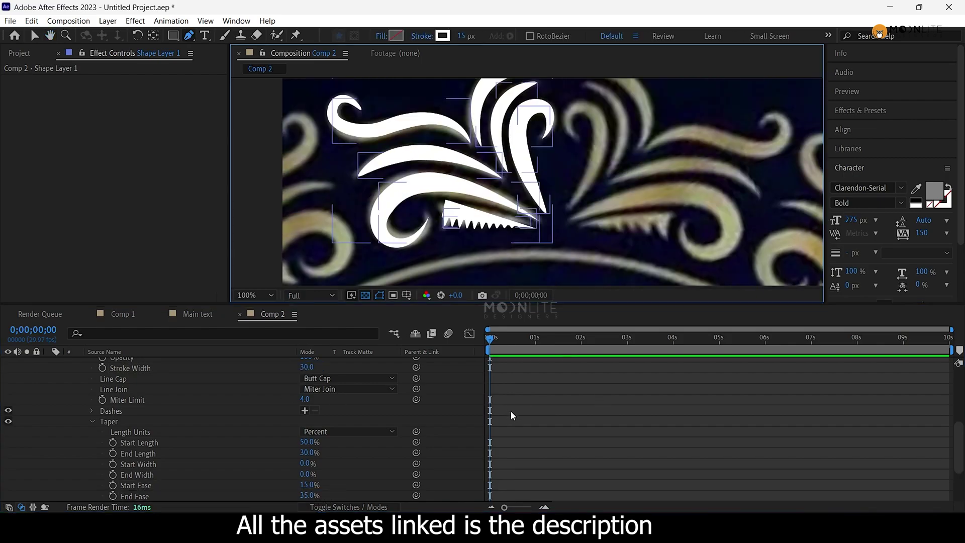
{"action": "scroll", "coordinate": [431, 427], "scroll_direction": "up", "scroll_amount": 5}
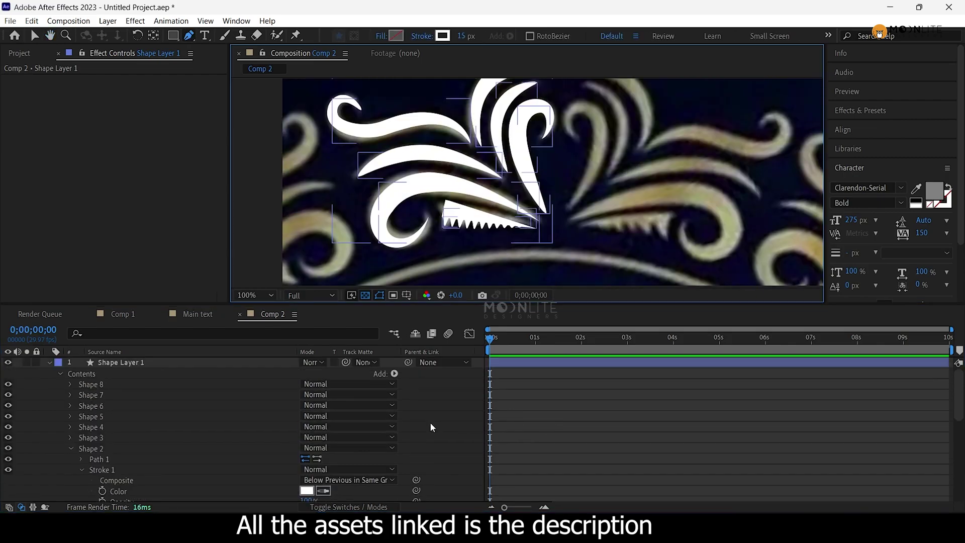
{"action": "left_click", "coordinate": [60, 373]}
Hide the title ref.jpg reference layer and turn off the composition's transparency grid.
{"action": "left_click", "coordinate": [115, 394]}
{"action": "key", "text": "p"}
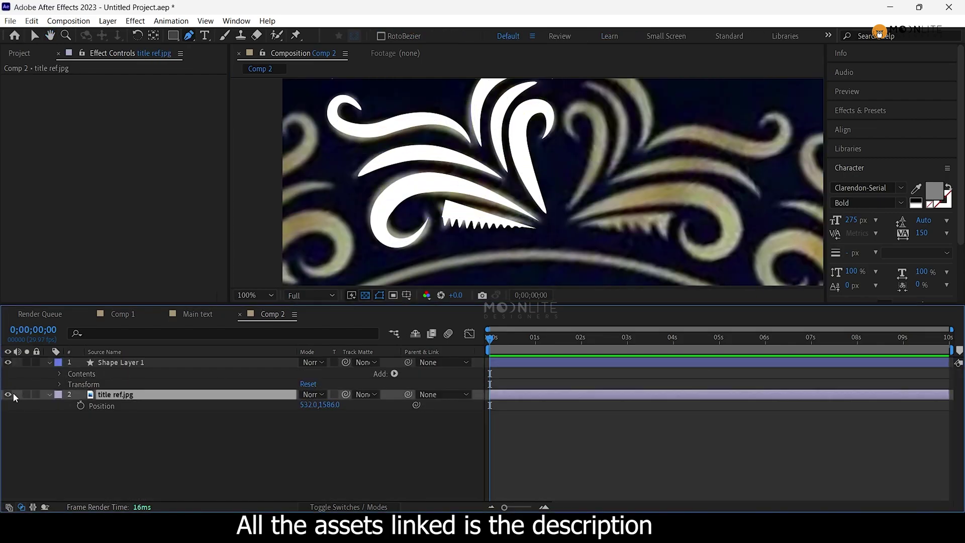
{"action": "left_click", "coordinate": [8, 394]}
{"action": "left_click", "coordinate": [134, 363]}
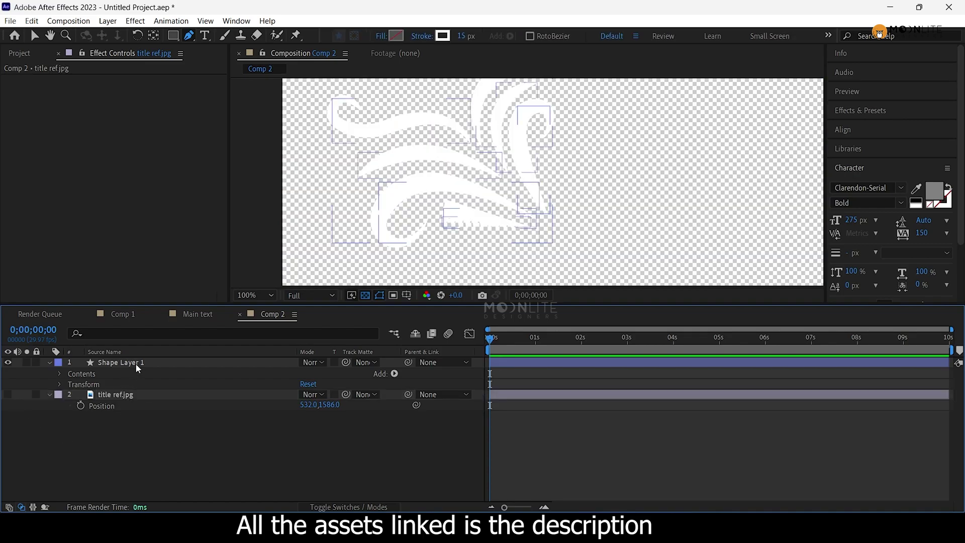
{"action": "left_click", "coordinate": [366, 295]}
{"action": "scroll", "coordinate": [518, 229], "scroll_direction": "down", "scroll_amount": 2}
{"action": "left_click", "coordinate": [266, 447]}
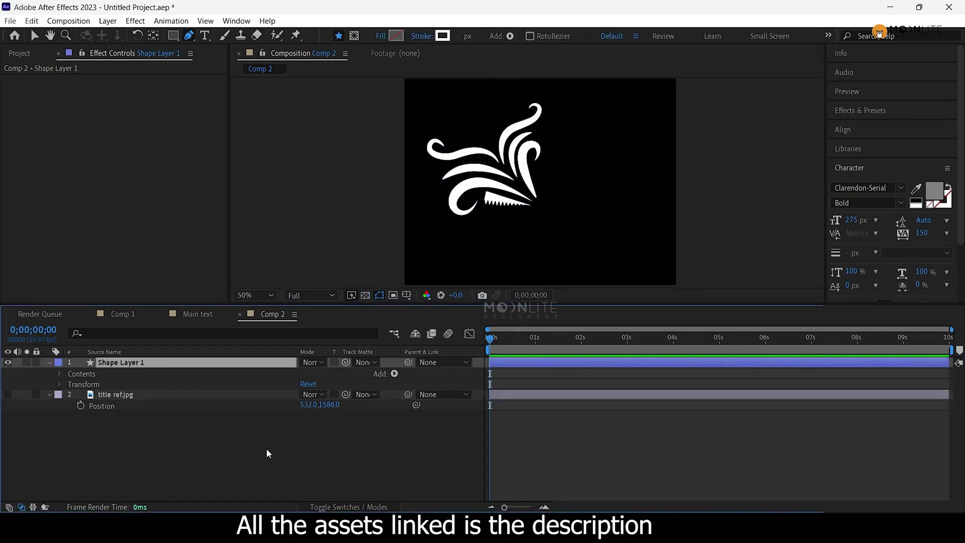
Group Shape 1 through Shape 8 of Shape Layer 1 into a single group.
{"action": "key", "text": "period"}
{"action": "left_click", "coordinate": [59, 374]}
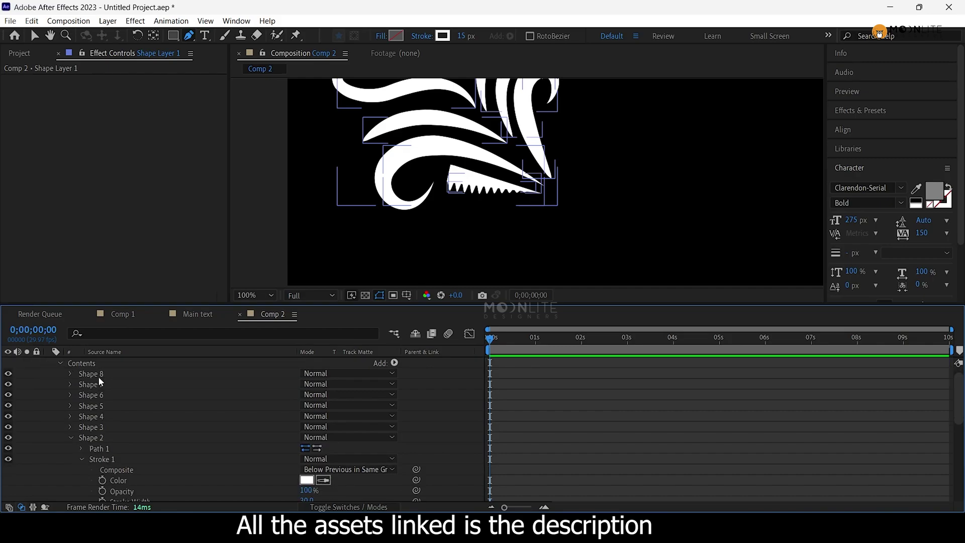
{"action": "left_click", "coordinate": [71, 437]}
{"action": "left_click", "coordinate": [93, 383]}
{"action": "left_click", "coordinate": [95, 459], "text": "shift"}
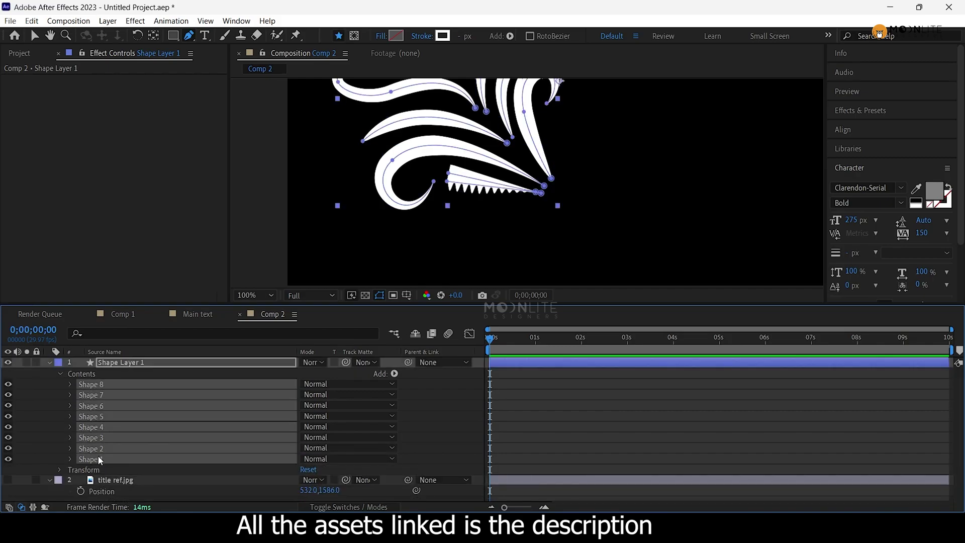
{"action": "key", "text": "ctrl+g"}
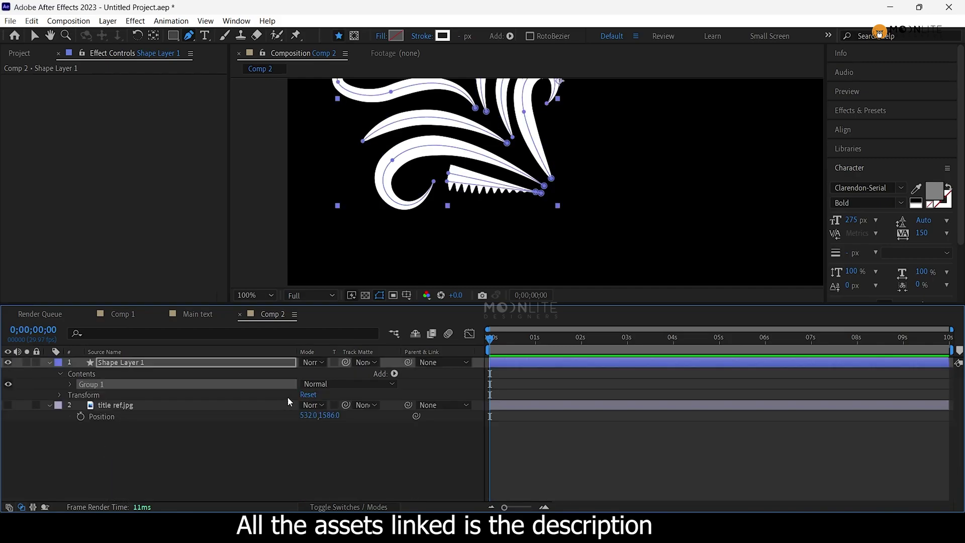
Add a Repeater to the ornament group and set its Copies to 2.
{"action": "left_click", "coordinate": [393, 374]}
{"action": "left_click", "coordinate": [382, 273]}
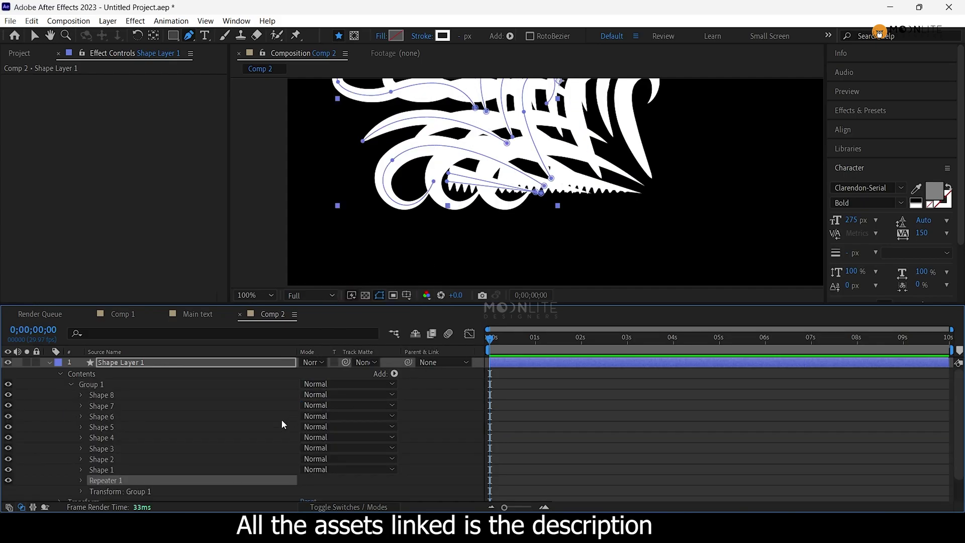
{"action": "left_click", "coordinate": [81, 481]}
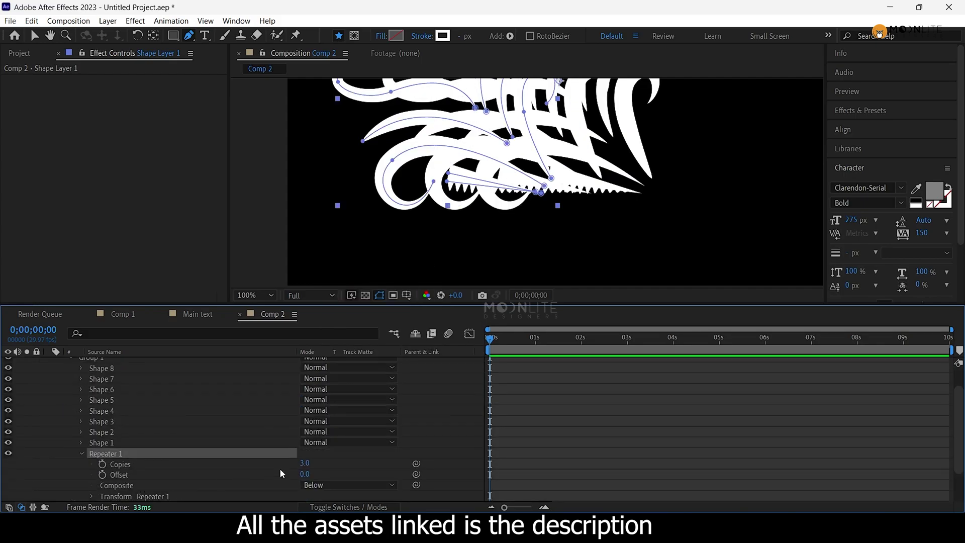
{"action": "left_click", "coordinate": [305, 463]}
{"action": "type", "text": "2"}
{"action": "key", "text": "Return"}
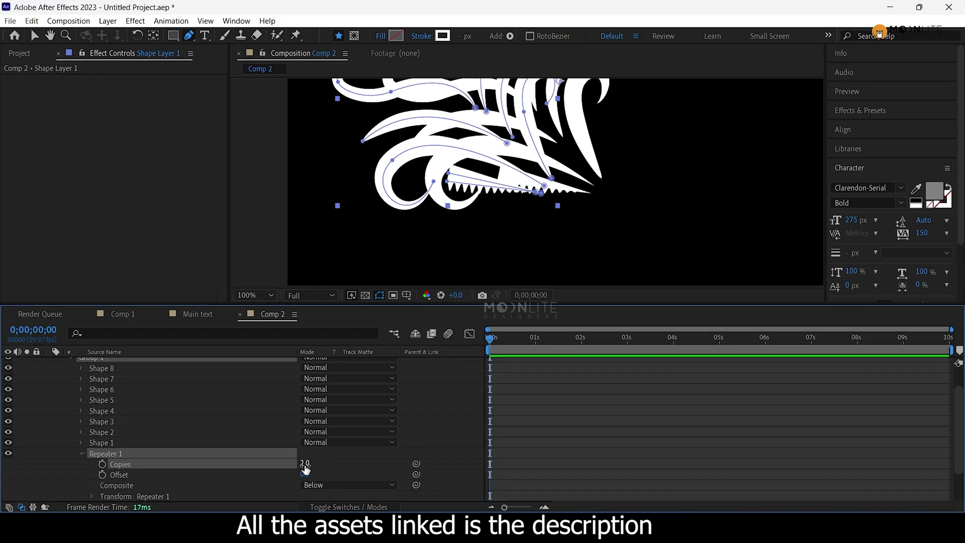
Set the Repeater's horizontal Scale to -100% to mirror the second copy of the ornament.
{"action": "left_click", "coordinate": [93, 496]}
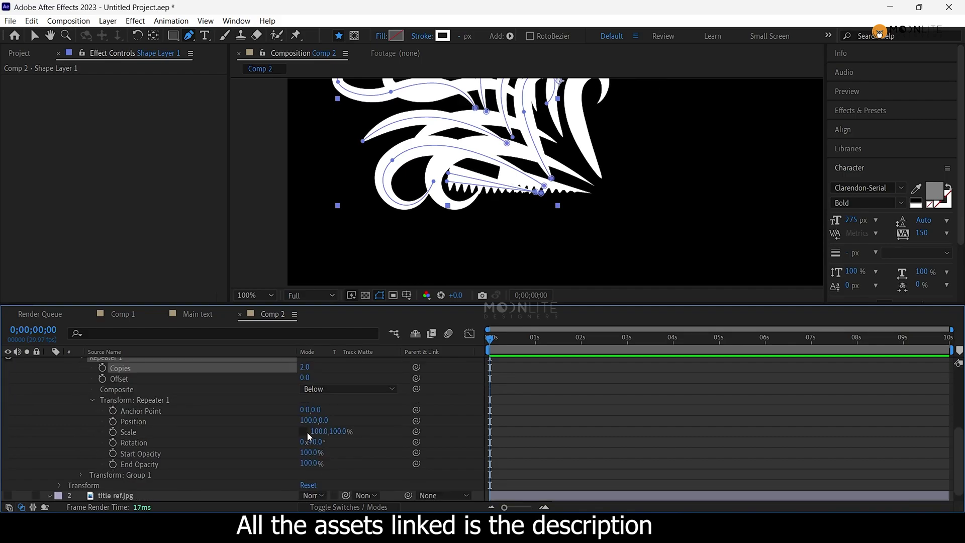
{"action": "left_click", "coordinate": [313, 432]}
{"action": "type", "text": "-100"}
{"action": "key", "text": "Return"}
{"action": "left_click_drag", "start_coordinate": [578, 166], "coordinate": [567, 234]}
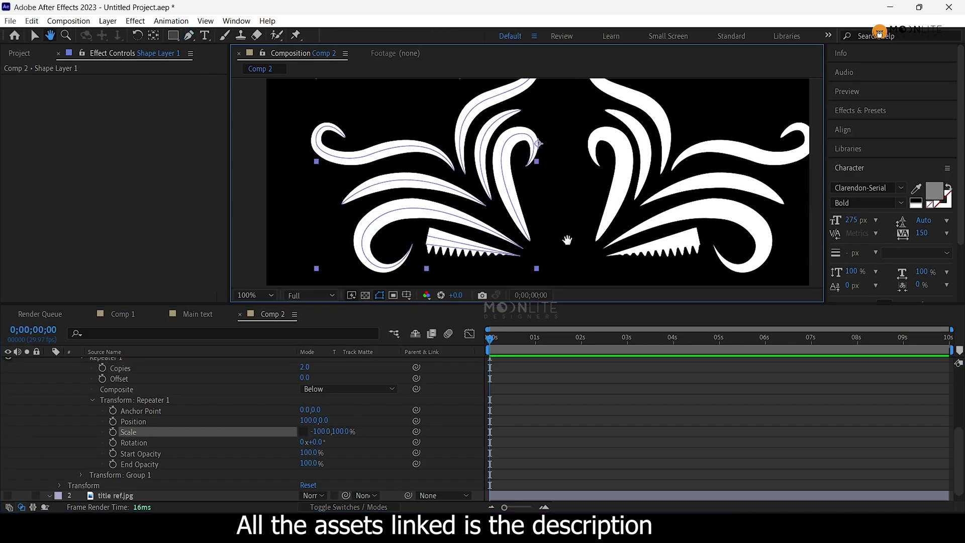
Set the Repeater's Position to 45, 0 to bring the mirrored halves of the ornament closer together.
{"action": "left_click_drag", "start_coordinate": [311, 424], "coordinate": [279, 433]}
{"action": "scroll", "coordinate": [618, 153], "scroll_direction": "down", "scroll_amount": 1}
{"action": "left_click_drag", "start_coordinate": [551, 164], "coordinate": [542, 200]}
{"action": "scroll", "coordinate": [542, 179], "scroll_direction": "up", "scroll_amount": 1}
{"action": "left_click_drag", "start_coordinate": [305, 420], "coordinate": [306, 420]}
{"action": "key", "text": "comma"}
{"action": "key", "text": "comma"}
{"action": "left_click", "coordinate": [575, 390]}
{"action": "scroll", "coordinate": [83, 385], "scroll_direction": "up", "scroll_amount": 6}
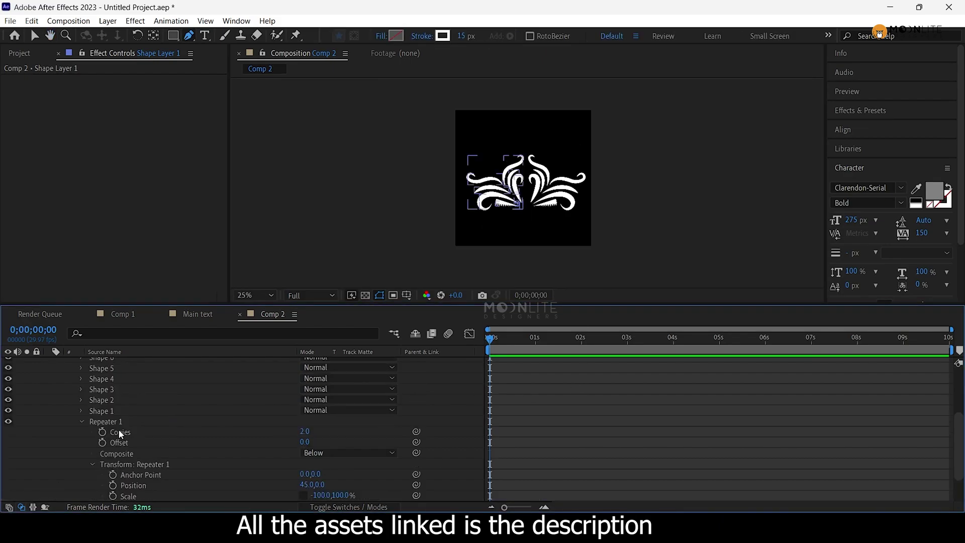
{"action": "left_click", "coordinate": [69, 384]}
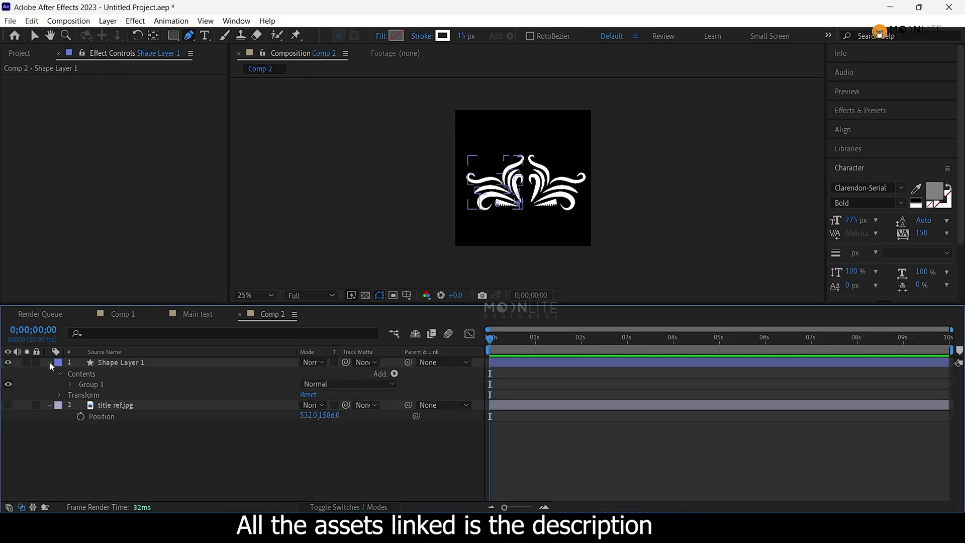
{"action": "left_click", "coordinate": [50, 362]}
Set the vertical Scale of Shape Layer 1 to -100% to flip the ornament upside down.
{"action": "left_click", "coordinate": [127, 365]}
{"action": "scroll", "coordinate": [498, 176], "scroll_direction": "up", "scroll_amount": 1}
{"action": "key", "text": "v"}
{"action": "scroll", "coordinate": [545, 190], "scroll_direction": "down", "scroll_amount": 1}
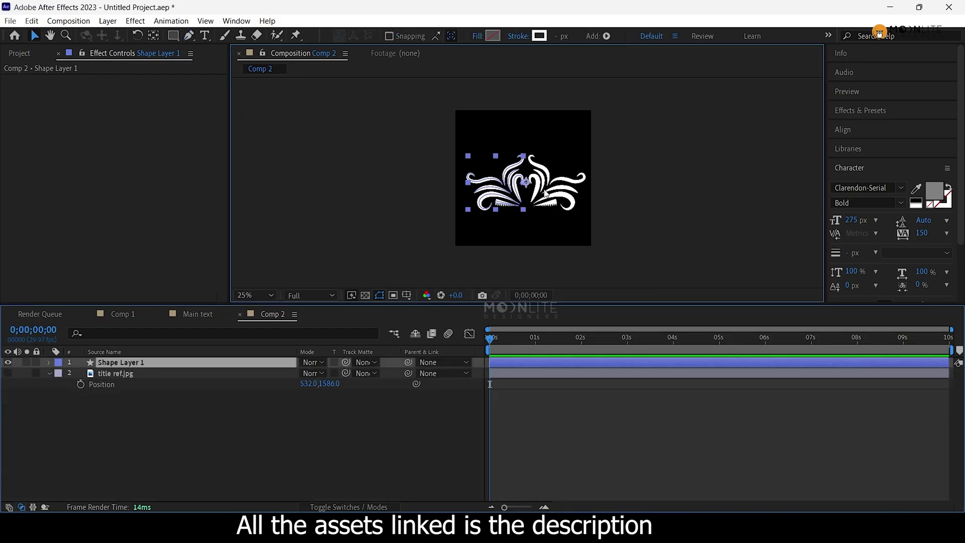
{"action": "left_click", "coordinate": [547, 193]}
{"action": "left_click", "coordinate": [141, 361]}
{"action": "key", "text": "s"}
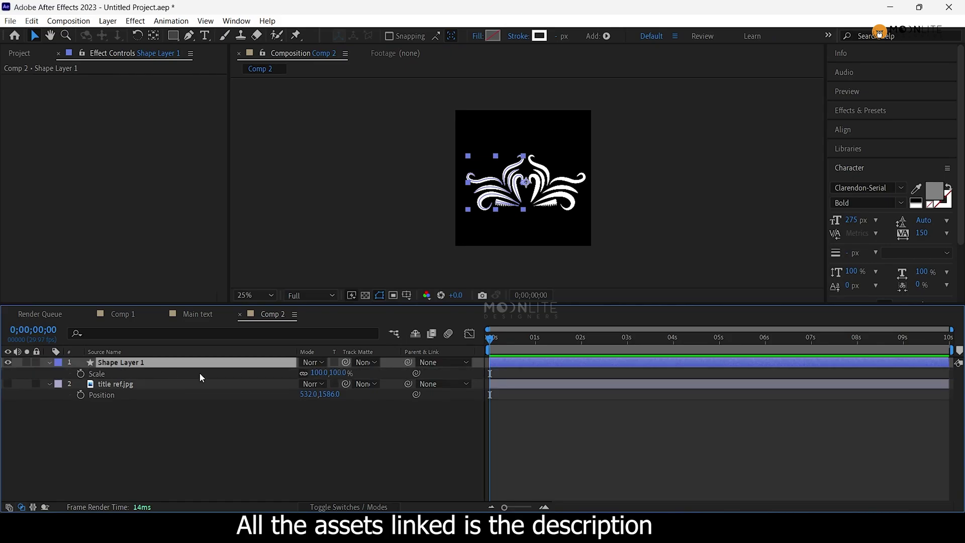
{"action": "left_click", "coordinate": [337, 373]}
{"action": "type", "text": "-100"}
{"action": "key", "text": "Return"}
Move the flipped ornament down into the lower half of the composition.
{"action": "left_click", "coordinate": [172, 365]}
{"action": "scroll", "coordinate": [526, 183], "scroll_direction": "up", "scroll_amount": 1}
{"action": "scroll", "coordinate": [527, 184], "scroll_direction": "down", "scroll_amount": 1}
{"action": "left_click_drag", "start_coordinate": [525, 179], "coordinate": [524, 210]}
{"action": "left_click", "coordinate": [373, 466]}
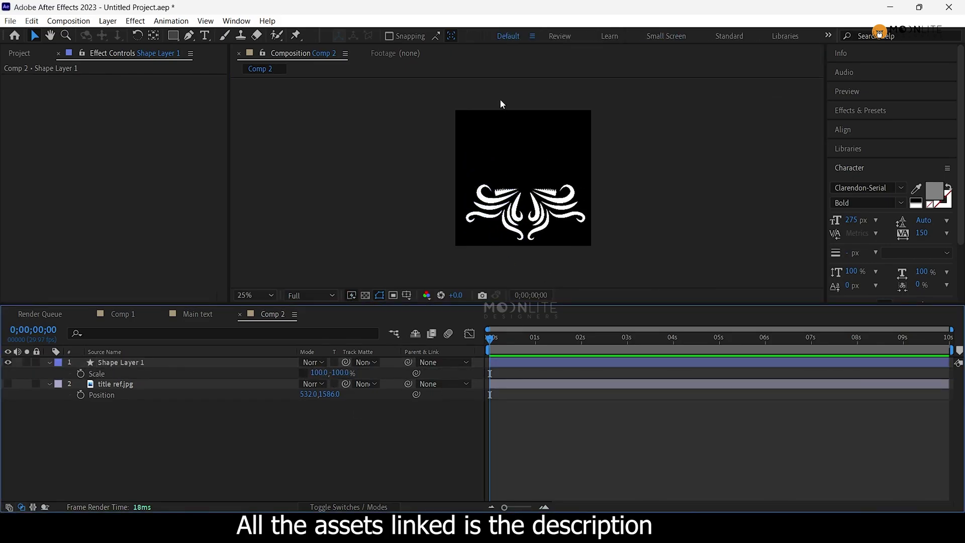
Draw a straight horizontal line across the full composition width in Shape Layer 1, just above the ornament.
{"action": "left_click", "coordinate": [194, 35]}
{"action": "left_click", "coordinate": [150, 361]}
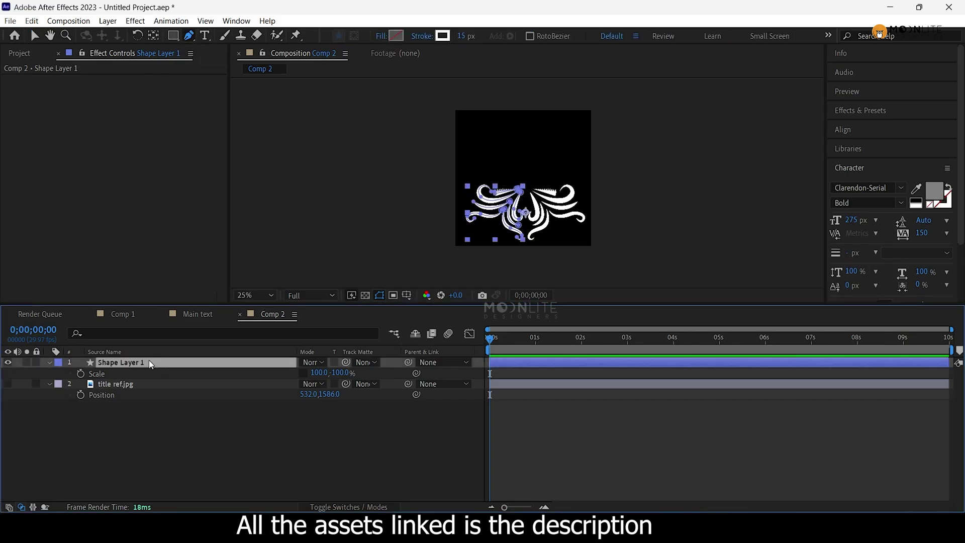
{"action": "left_click", "coordinate": [50, 362]}
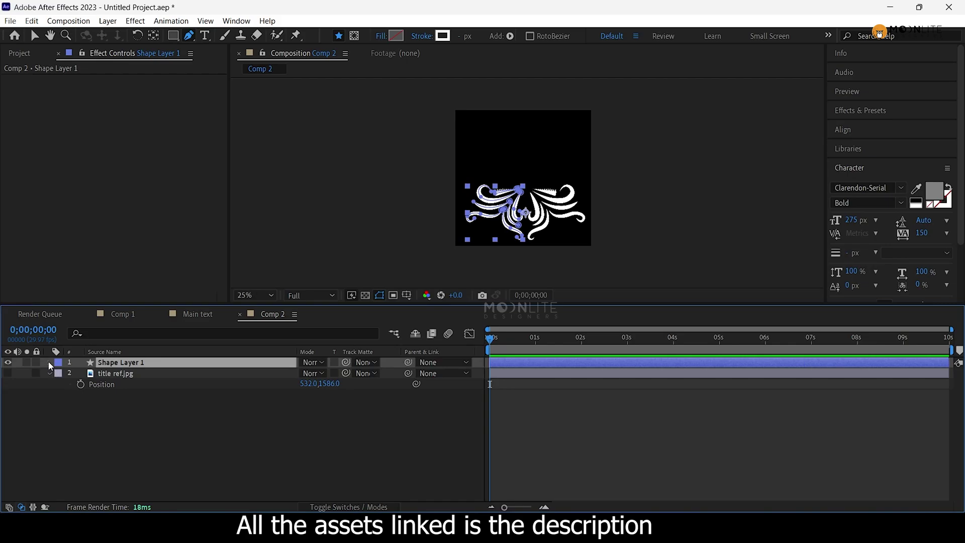
{"action": "left_click", "coordinate": [49, 362]}
{"action": "left_click", "coordinate": [59, 383]}
{"action": "left_click", "coordinate": [73, 374]}
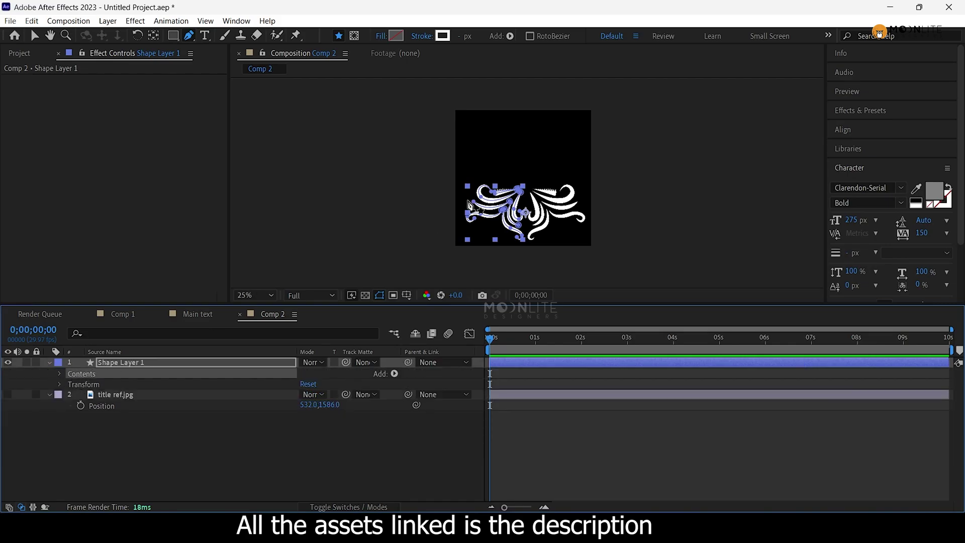
{"action": "left_click", "coordinate": [455, 173]}
{"action": "left_click", "coordinate": [593, 174]}
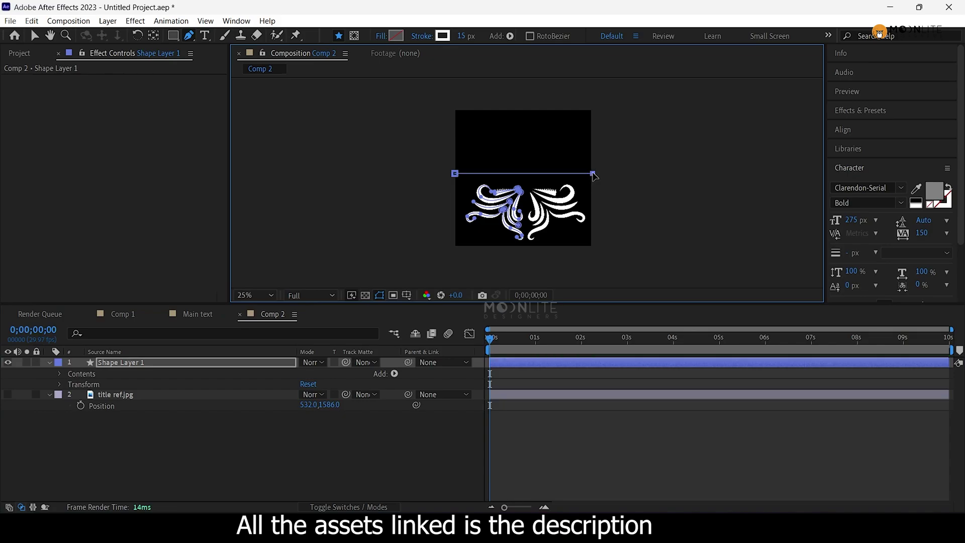
Extend the horizontal line's left endpoint slightly further past the edge of the composition.
{"action": "scroll", "coordinate": [595, 178], "scroll_direction": "up", "scroll_amount": 4}
{"action": "key", "text": "space"}
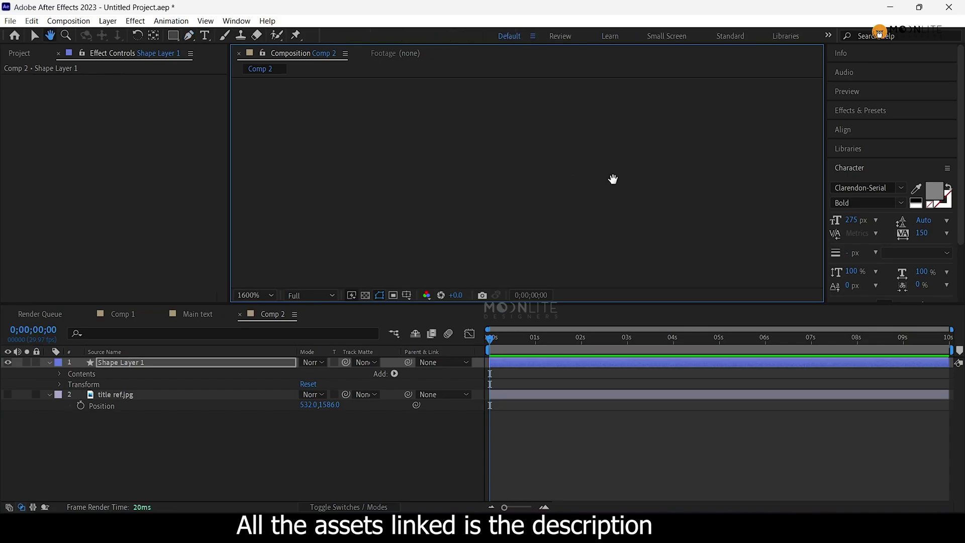
{"action": "scroll", "coordinate": [593, 202], "scroll_direction": "down", "scroll_amount": 3}
{"action": "mouse_move", "coordinate": [455, 214]}
{"action": "left_mouse_down"}
{"action": "mouse_move", "coordinate": [528, 190]}
{"action": "mouse_move", "coordinate": [715, 163]}
{"action": "mouse_move", "coordinate": [642, 184]}
{"action": "left_mouse_up"}
{"action": "scroll", "coordinate": [527, 191], "scroll_direction": "up", "scroll_amount": 3}
{"action": "key", "text": "g"}
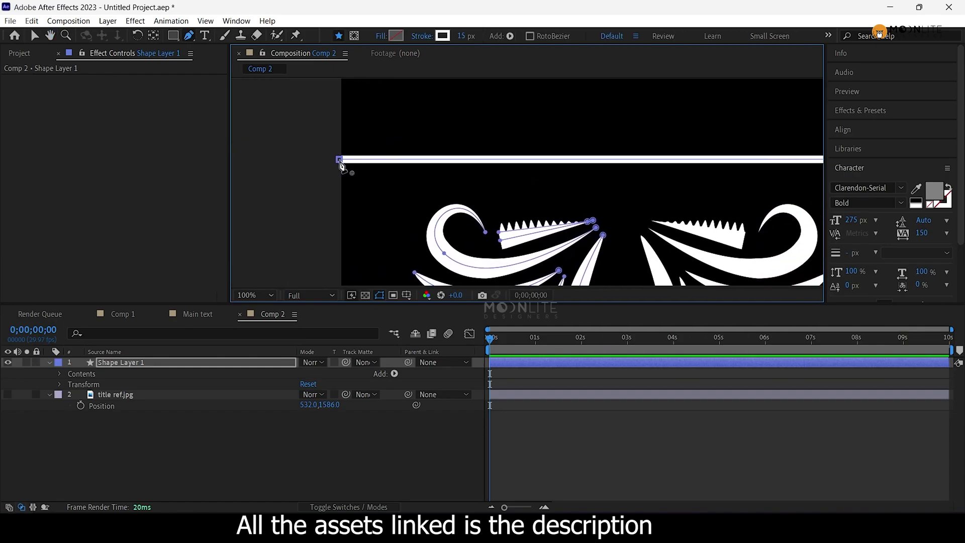
{"action": "left_click", "coordinate": [34, 36]}
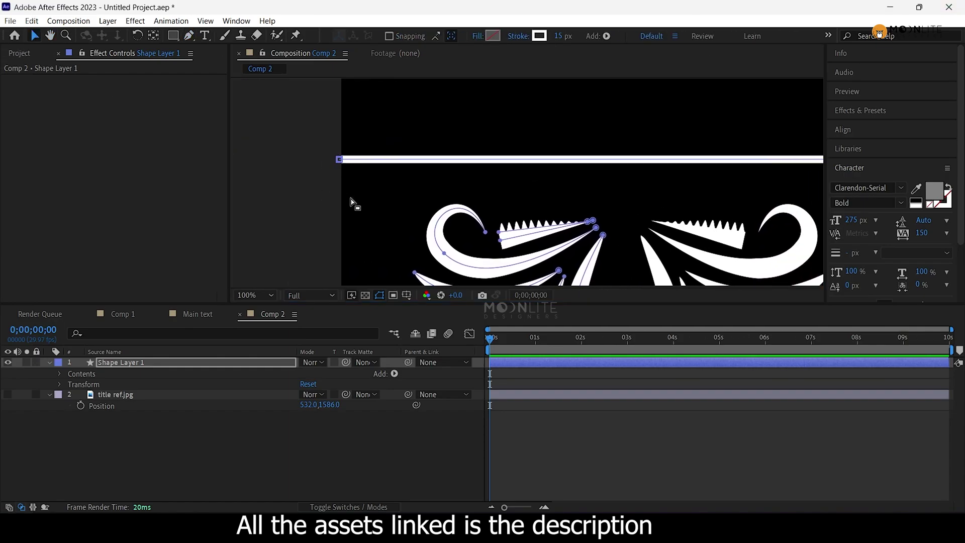
{"action": "left_click_drag", "start_coordinate": [339, 159], "coordinate": [334, 159]}
{"action": "key", "text": "h"}
{"action": "scroll", "coordinate": [447, 172], "scroll_direction": "down", "scroll_amount": 1}
{"action": "left_click_drag", "start_coordinate": [446, 166], "coordinate": [447, 176]}
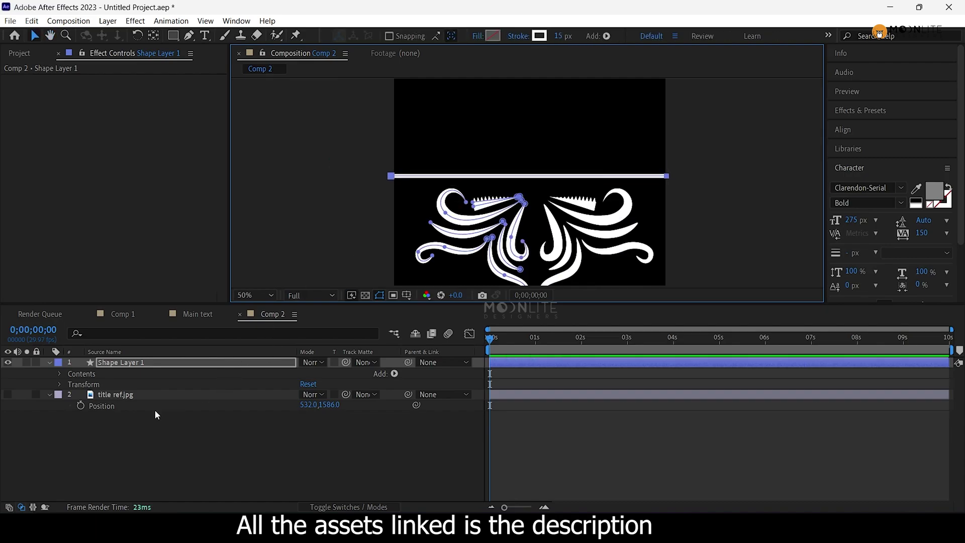
Duplicate the line Shape 1 and move the copy up near the top edge of the composition.
{"action": "left_click", "coordinate": [131, 417]}
{"action": "left_click", "coordinate": [59, 373]}
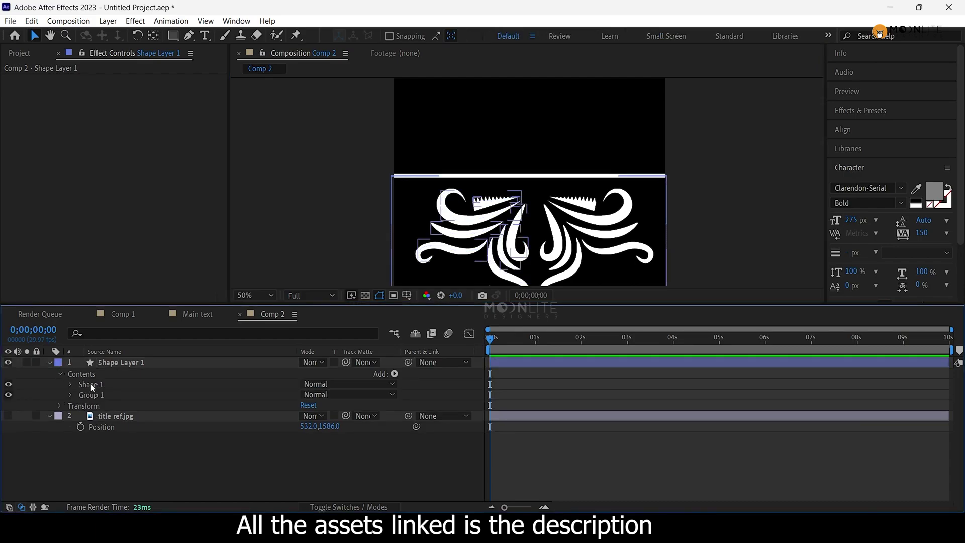
{"action": "left_click", "coordinate": [88, 383]}
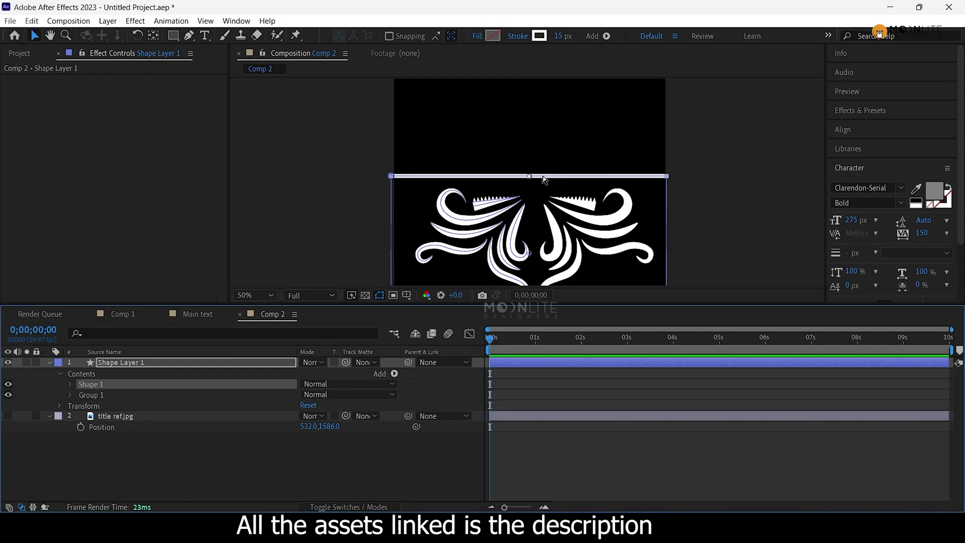
{"action": "key", "text": "ctrl+d"}
{"action": "left_click_drag", "start_coordinate": [544, 179], "coordinate": [540, 52]}
{"action": "scroll", "coordinate": [564, 171], "scroll_direction": "down", "scroll_amount": 1}
Rename the ornament composition Comp 2 as Base circle.
{"action": "left_click", "coordinate": [115, 405]}
{"action": "left_click", "coordinate": [128, 362]}
{"action": "scroll", "coordinate": [519, 209], "scroll_direction": "down", "scroll_amount": 1}
{"action": "scroll", "coordinate": [518, 197], "scroll_direction": "up", "scroll_amount": 1}
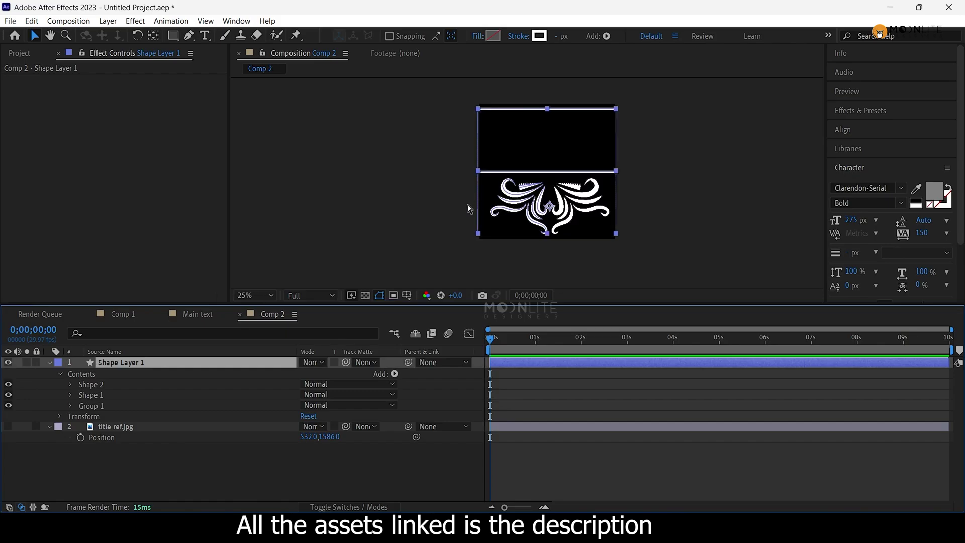
{"action": "key", "text": "ctrl+shift+c"}
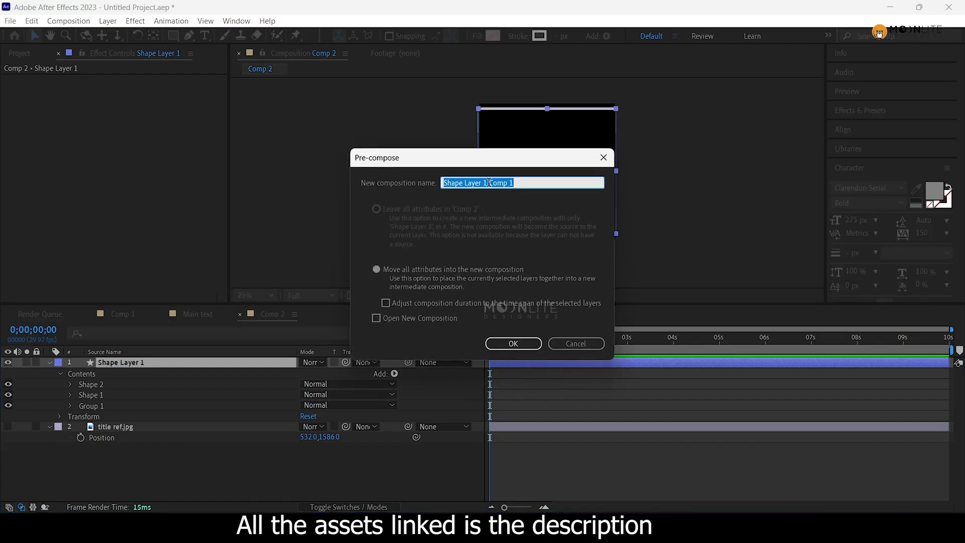
{"action": "type", "text": "Base"}
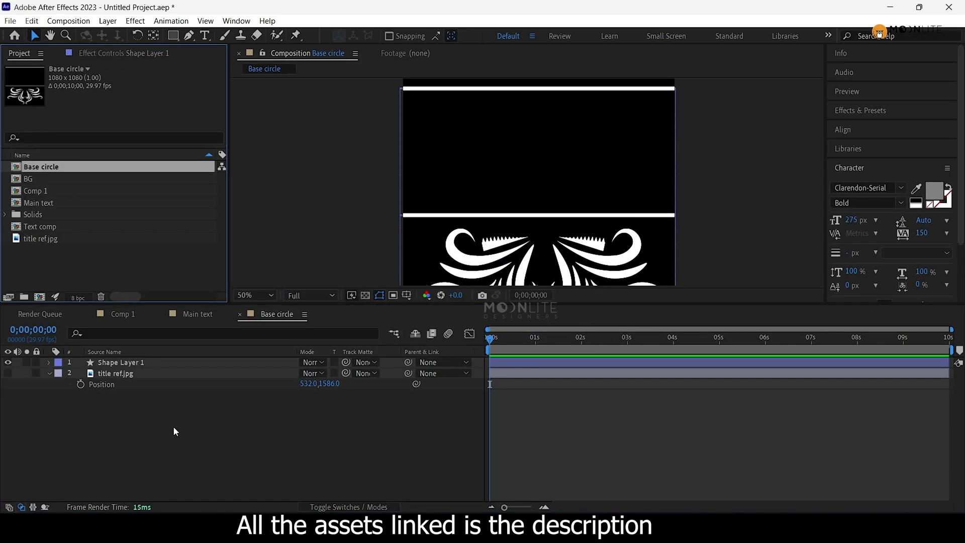
{"action": "left_click", "coordinate": [174, 431]}
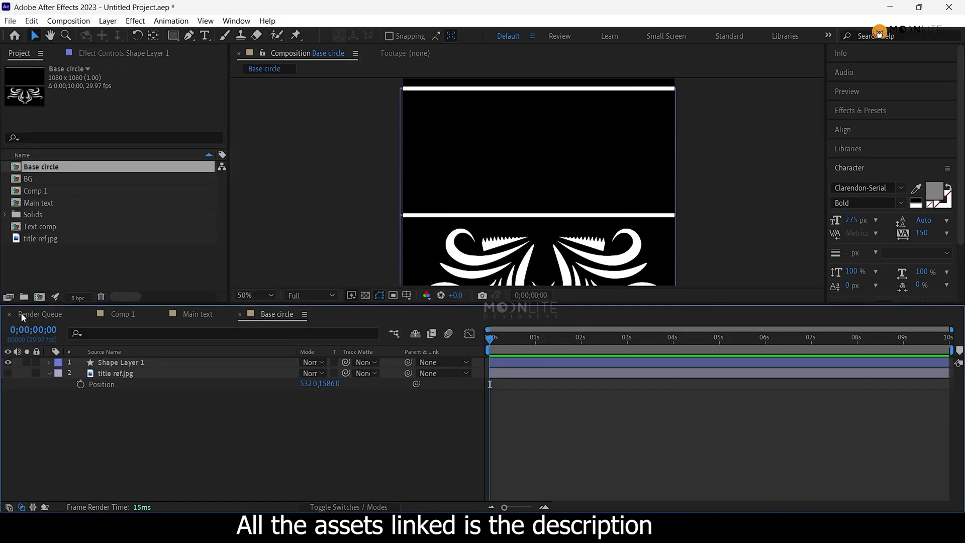
Create a new composition 4000 px wide and 4000 px high.
{"action": "left_click", "coordinate": [39, 298]}
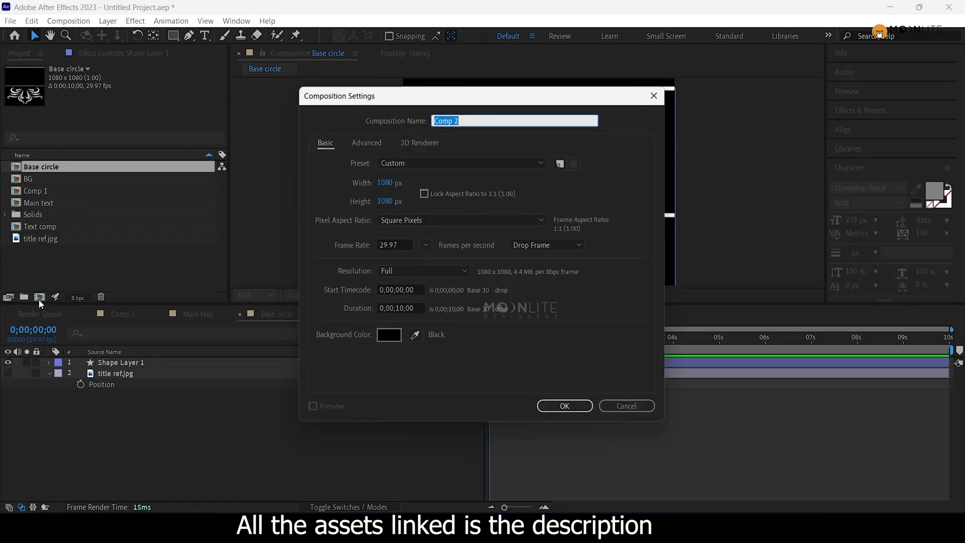
{"action": "left_click", "coordinate": [385, 182]}
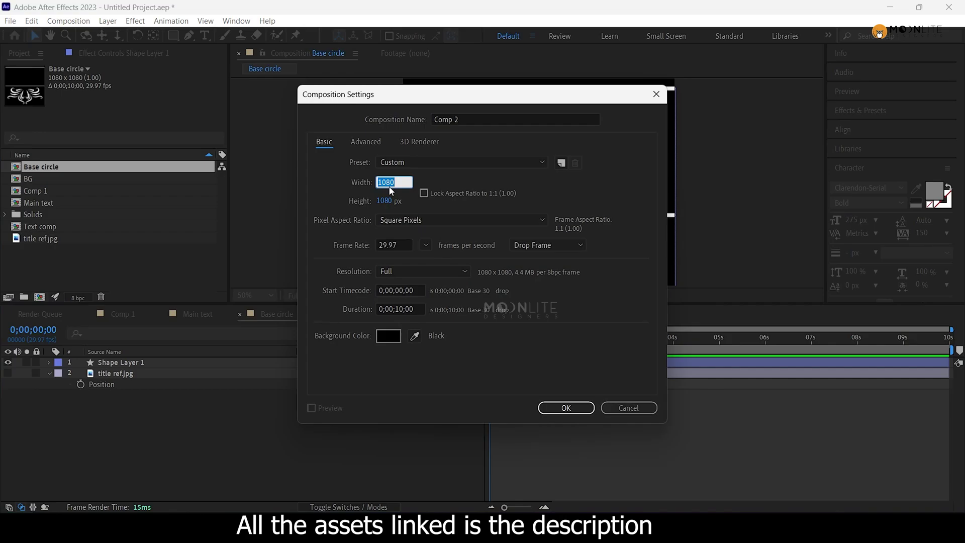
{"action": "type", "text": "4"}
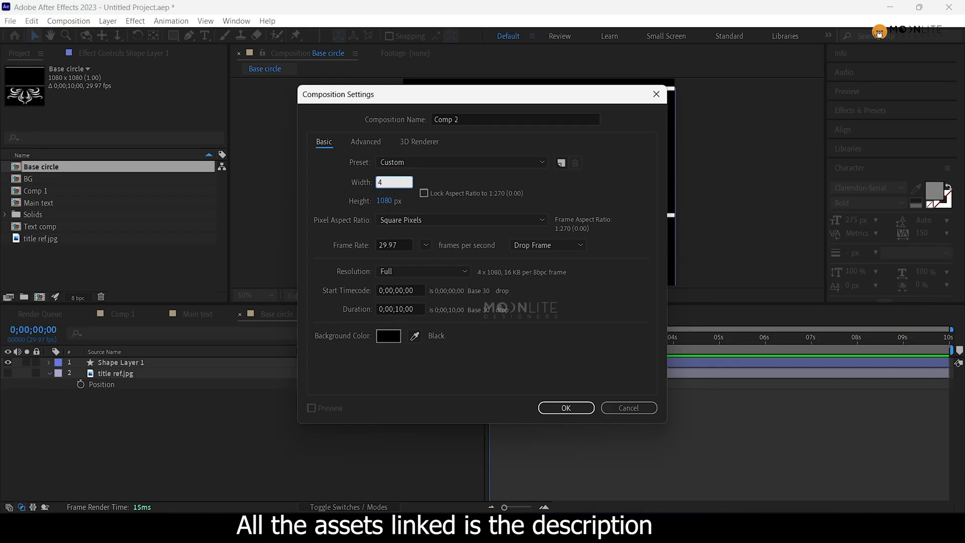
{"action": "type", "text": "000"}
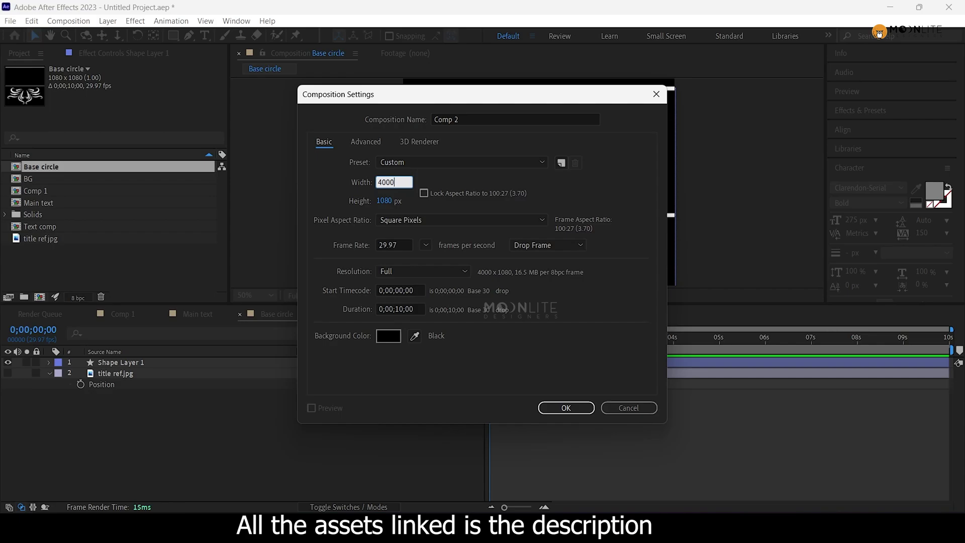
{"action": "key", "text": "Tab"}
{"action": "type", "text": "4000"}
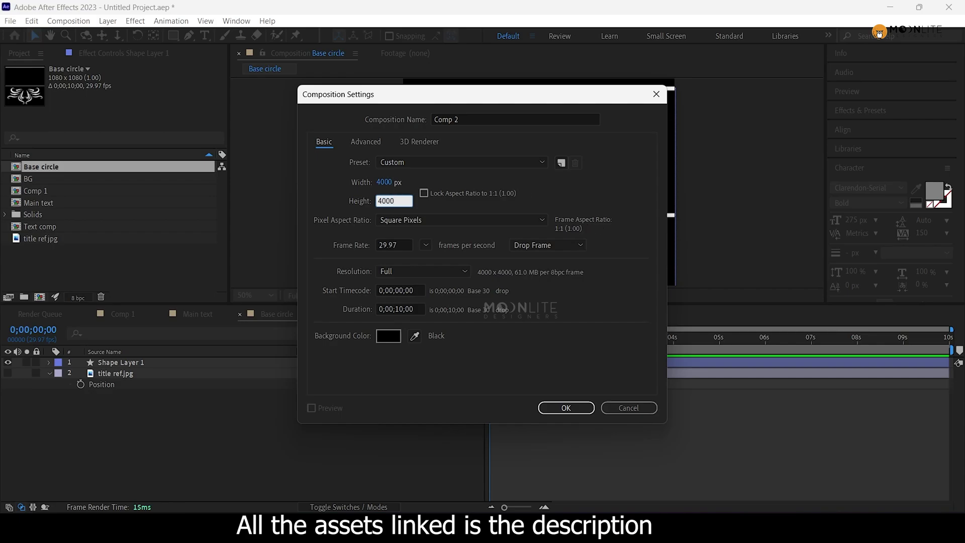
{"action": "key", "text": "Return"}
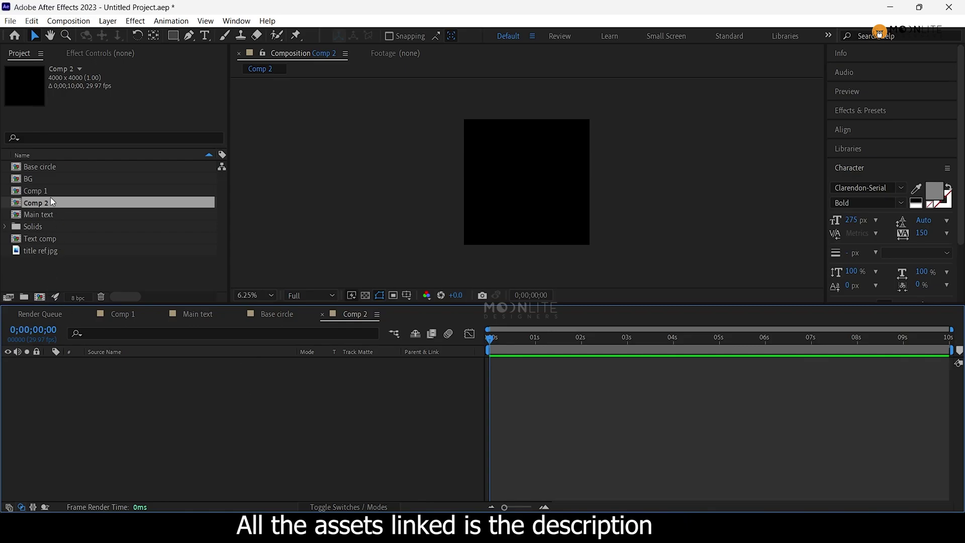
Rename the new composition as Main circle and place the Base circle composition in it as a layer.
{"action": "right_click", "coordinate": [365, 320]}
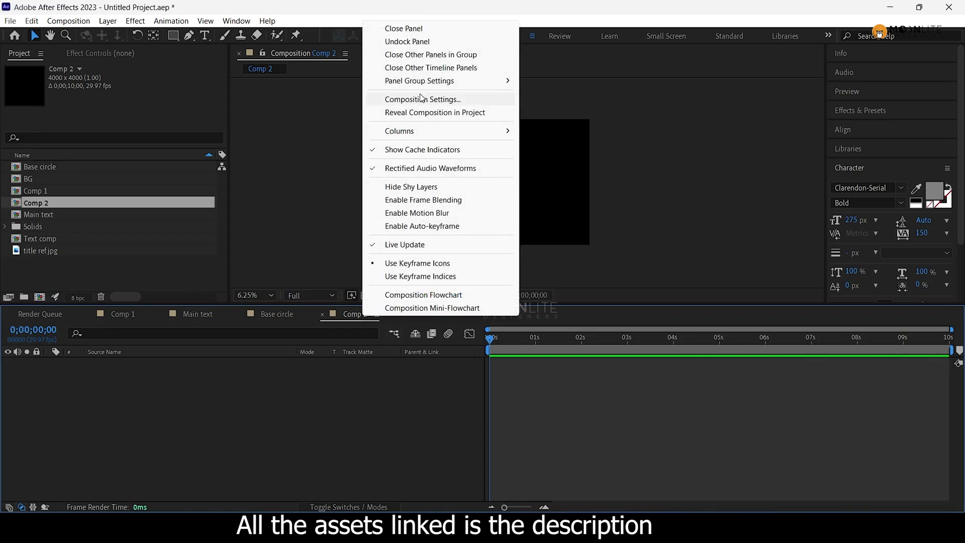
{"action": "left_click", "coordinate": [60, 229]}
{"action": "left_click", "coordinate": [52, 203]}
{"action": "key", "text": "Return"}
{"action": "type", "text": "Main circle"}
{"action": "key", "text": "Return"}
{"action": "left_click_drag", "start_coordinate": [60, 167], "coordinate": [132, 410]}
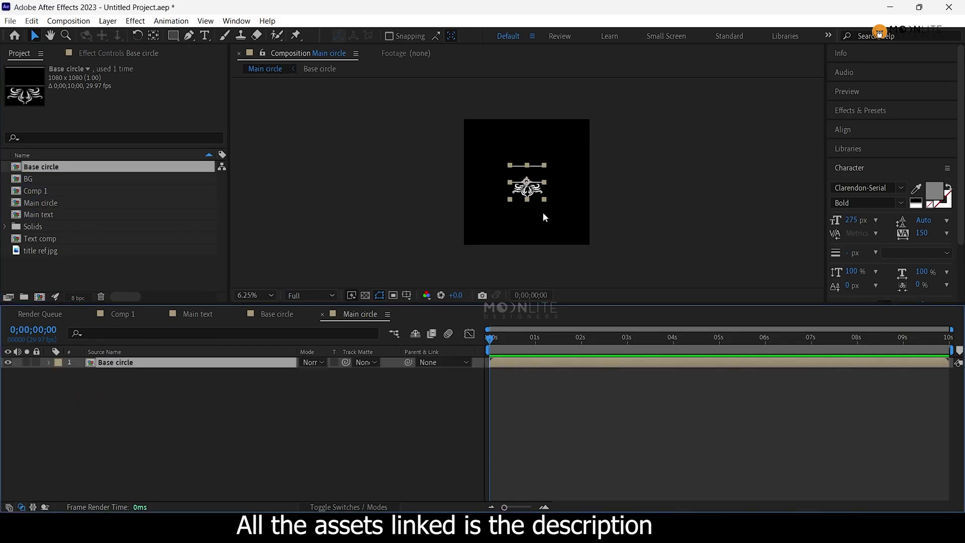
Add a new adjustment layer above the Base circle layer.
{"action": "scroll", "coordinate": [543, 214], "scroll_direction": "up", "scroll_amount": 1}
{"action": "left_click", "coordinate": [198, 399]}
{"action": "right_click", "coordinate": [193, 405]}
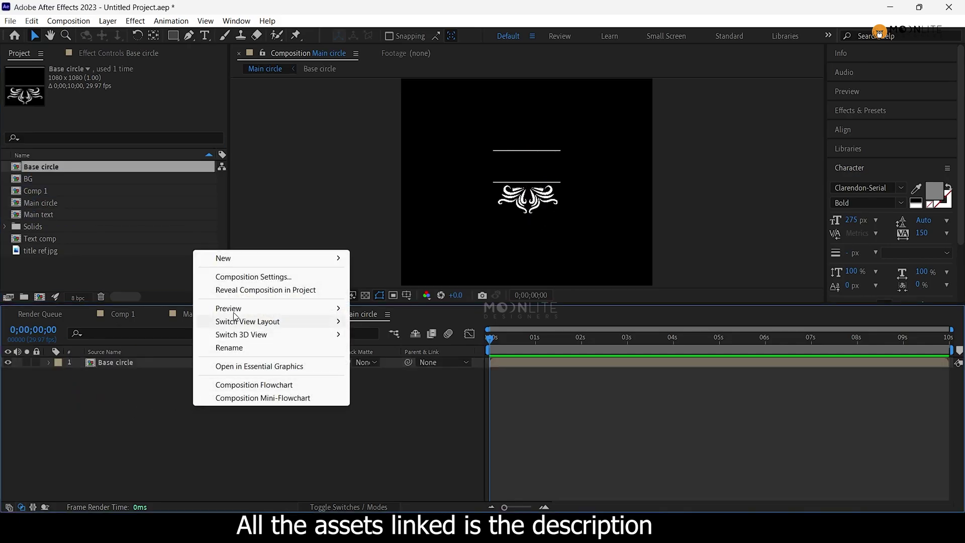
{"action": "mouse_move", "coordinate": [242, 261]}
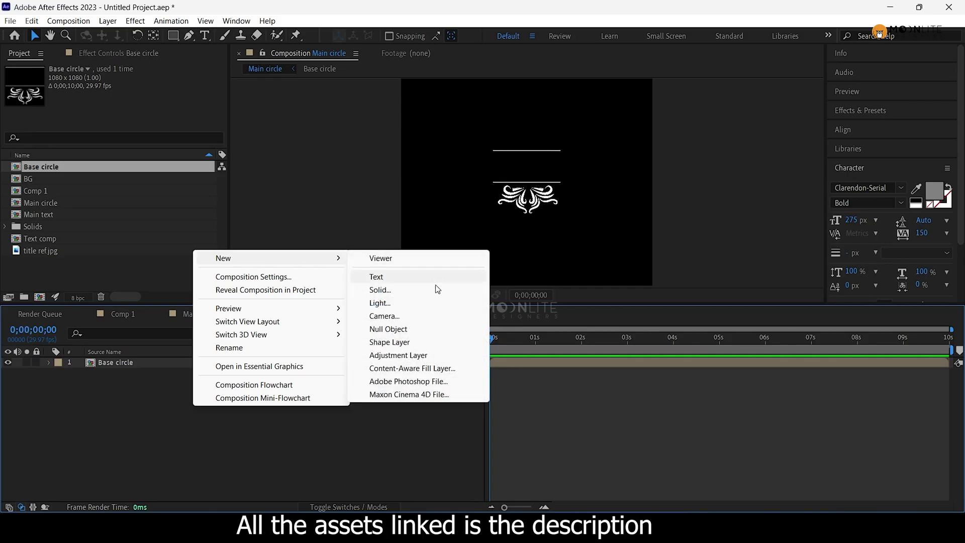
{"action": "left_click", "coordinate": [402, 358]}
Apply Polar Coordinates to the adjustment layer with Rect to Polar conversion and 100% Interpolation.
{"action": "key", "text": "ctrl+space"}
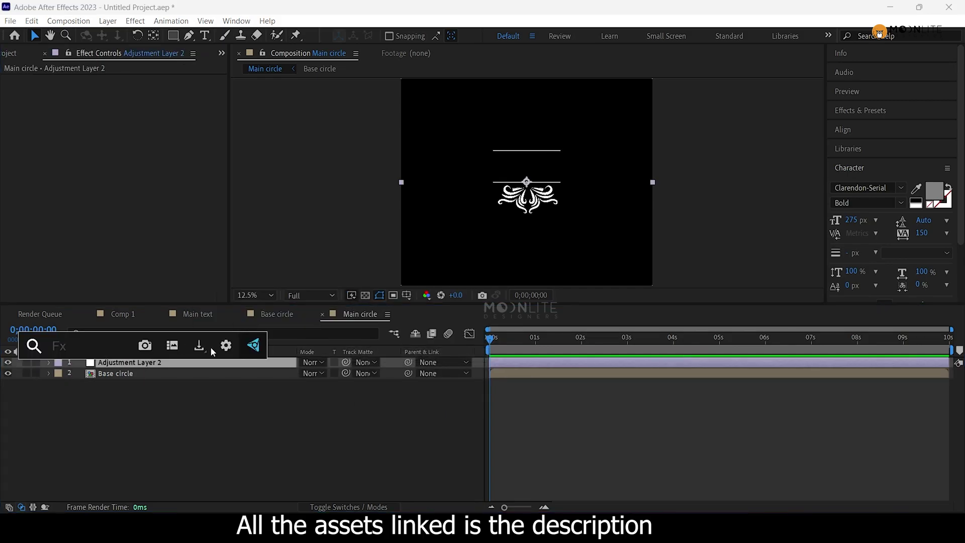
{"action": "type", "text": "polar"}
{"action": "key", "text": "Return"}
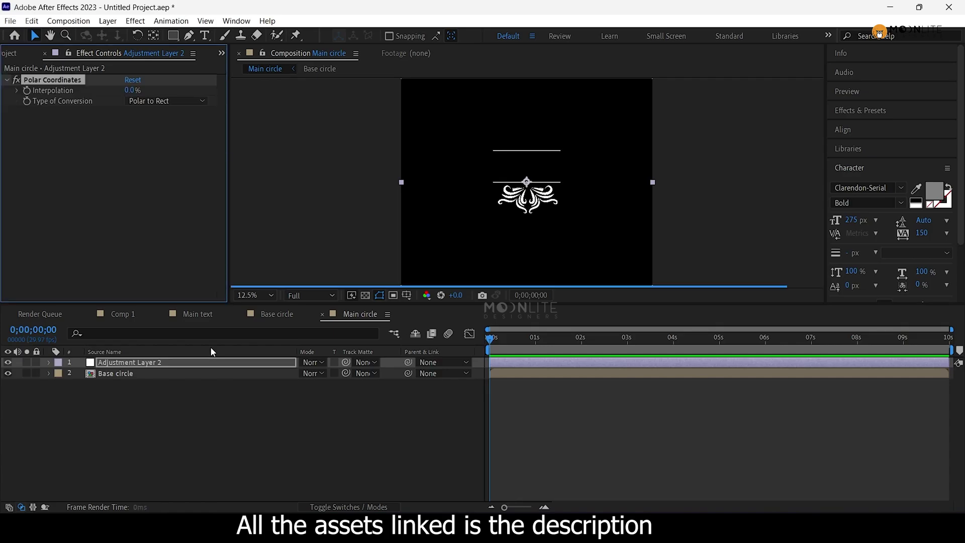
{"action": "left_click", "coordinate": [143, 101]}
{"action": "left_click", "coordinate": [155, 114]}
{"action": "left_click_drag", "start_coordinate": [132, 90], "coordinate": [291, 98]}
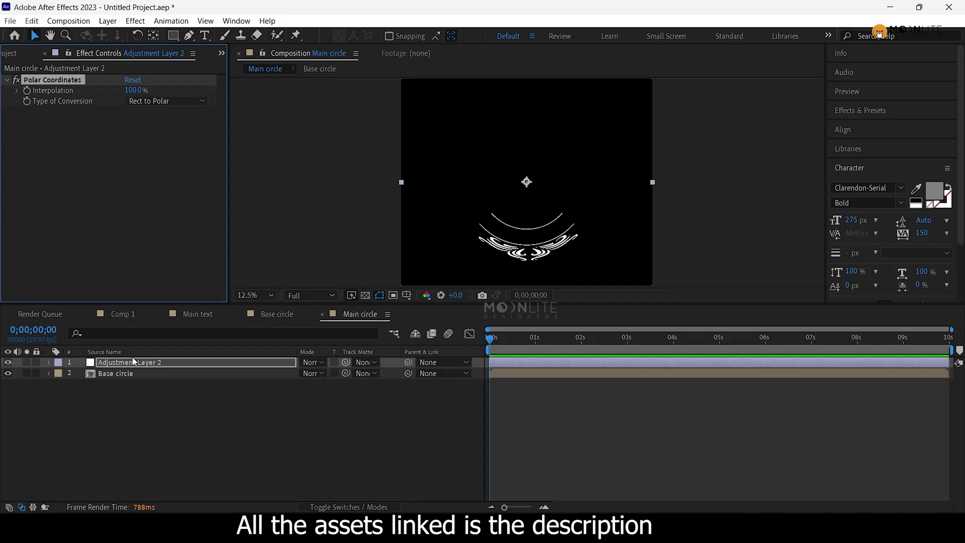
Apply the Motion Tile effect to the Base circle layer.
{"action": "left_click", "coordinate": [132, 374]}
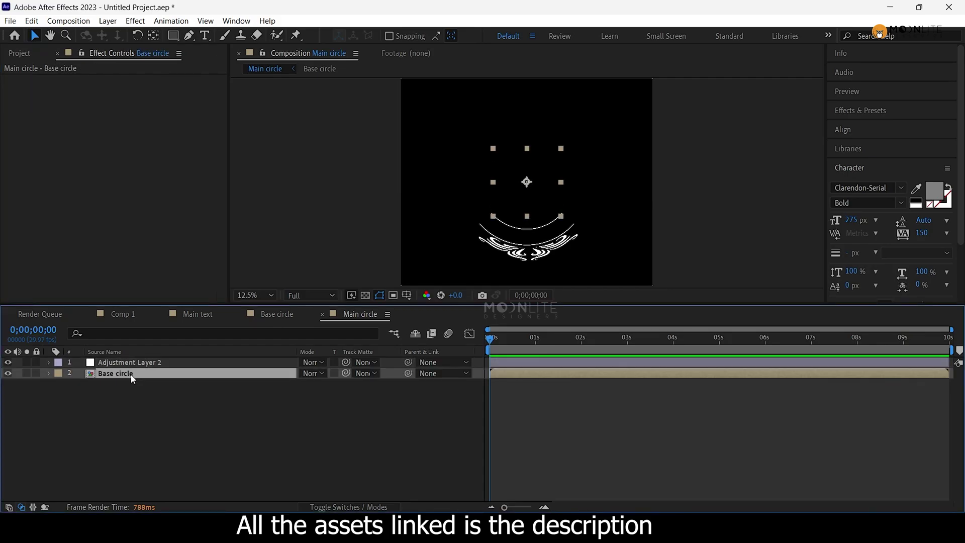
{"action": "key", "text": "ctrl+space"}
{"action": "type", "text": "moti"}
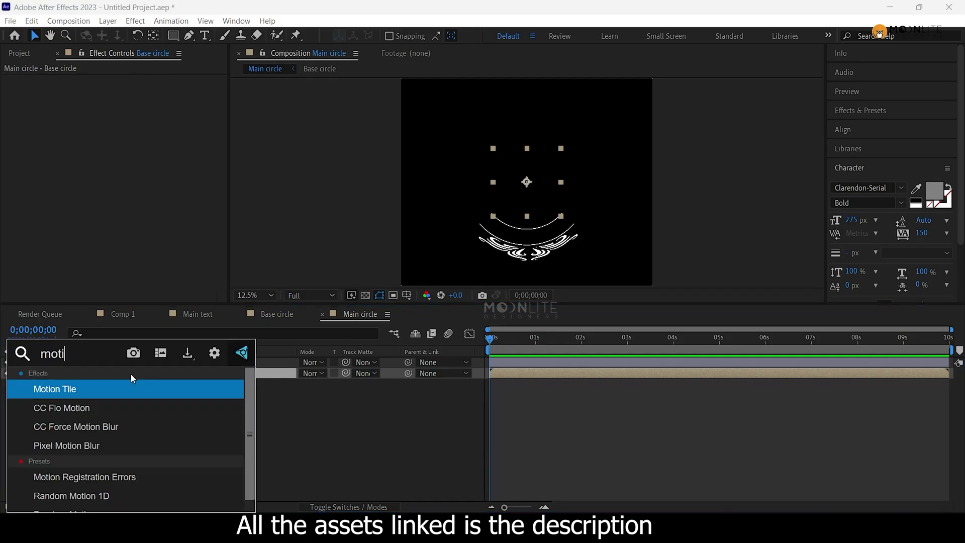
{"action": "key", "text": "Return"}
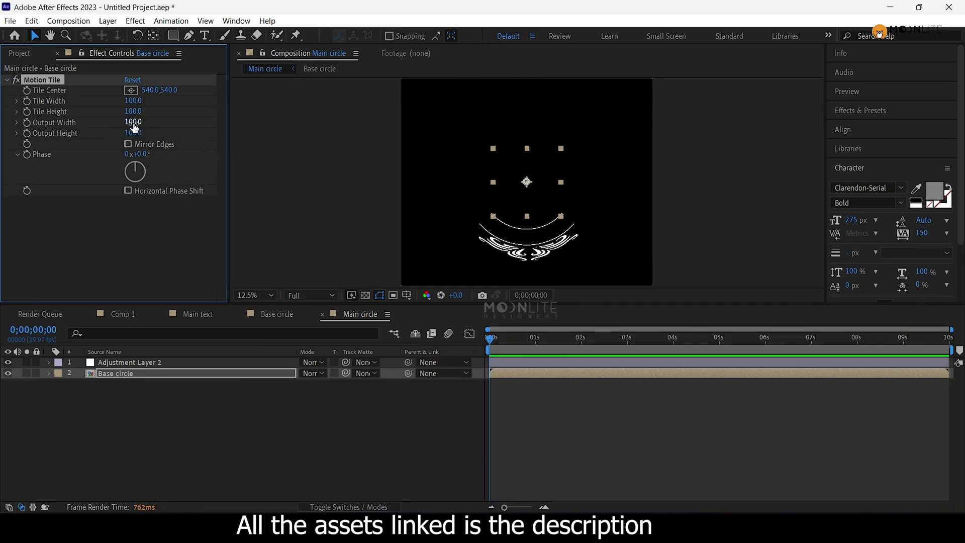
Set Motion Tile's Output Width to 400 so the ornament repeats around the entire circle.
{"action": "left_click_drag", "start_coordinate": [132, 123], "coordinate": [405, 175]}
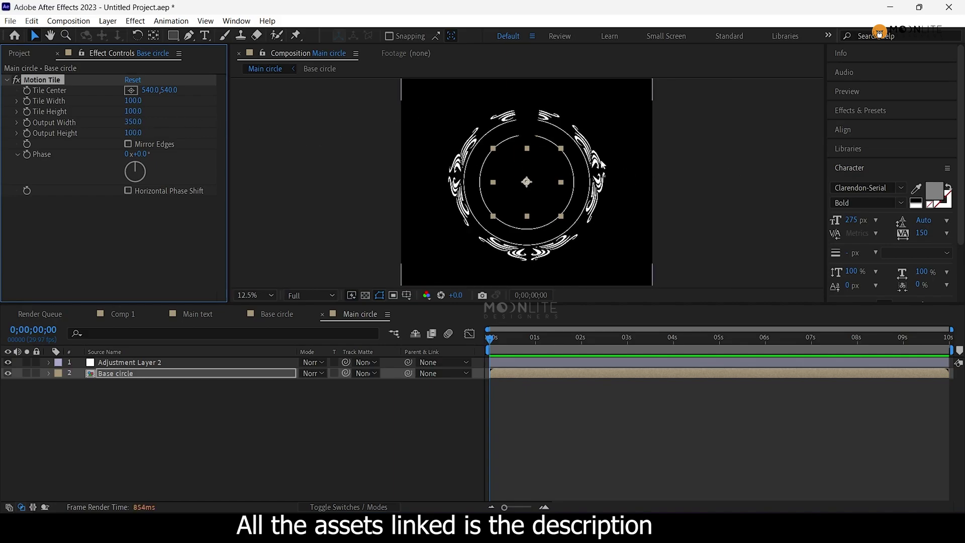
{"action": "key", "text": "period"}
{"action": "scroll", "coordinate": [583, 166], "scroll_direction": "down", "scroll_amount": 1}
{"action": "left_click_drag", "start_coordinate": [133, 122], "coordinate": [522, 150]}
{"action": "key", "text": "period"}
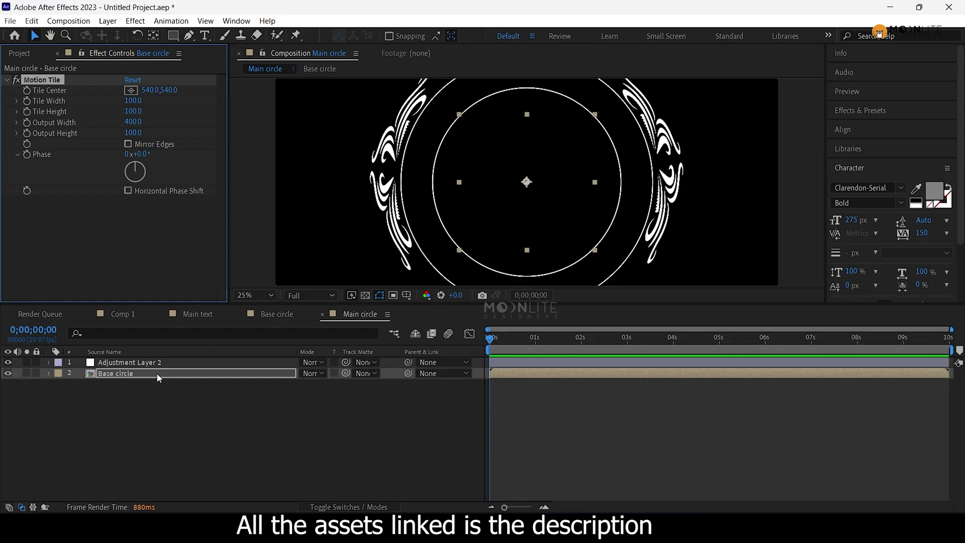
Narrow the Base circle layer and stretch it vertically to a scale of about 43.7% by 207.4%.
{"action": "left_click_drag", "start_coordinate": [527, 115], "coordinate": [526, 121]}
{"action": "left_click_drag", "start_coordinate": [594, 182], "coordinate": [556, 192]}
{"action": "left_click_drag", "start_coordinate": [525, 244], "coordinate": [534, 215]}
{"action": "left_click_drag", "start_coordinate": [524, 159], "coordinate": [526, 193]}
Set the Base circle layer's Scale to 45% horizontally and 200% vertically.
{"action": "key", "text": "s"}
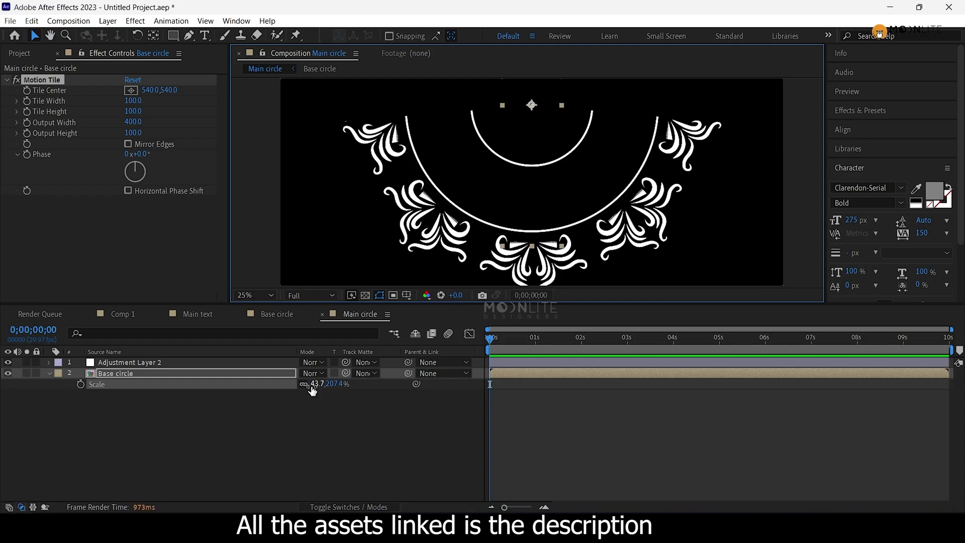
{"action": "left_click", "coordinate": [315, 385]}
{"action": "type", "text": "45"}
{"action": "key", "text": "Return"}
{"action": "left_click", "coordinate": [336, 385]}
{"action": "type", "text": "200"}
{"action": "key", "text": "Return"}
{"action": "left_click", "coordinate": [336, 402]}
{"action": "left_click_drag", "start_coordinate": [482, 243], "coordinate": [492, 210]}
{"action": "scroll", "coordinate": [490, 212], "scroll_direction": "down", "scroll_amount": 1}
{"action": "left_click", "coordinate": [319, 402]}
{"action": "scroll", "coordinate": [488, 193], "scroll_direction": "down", "scroll_amount": 1}
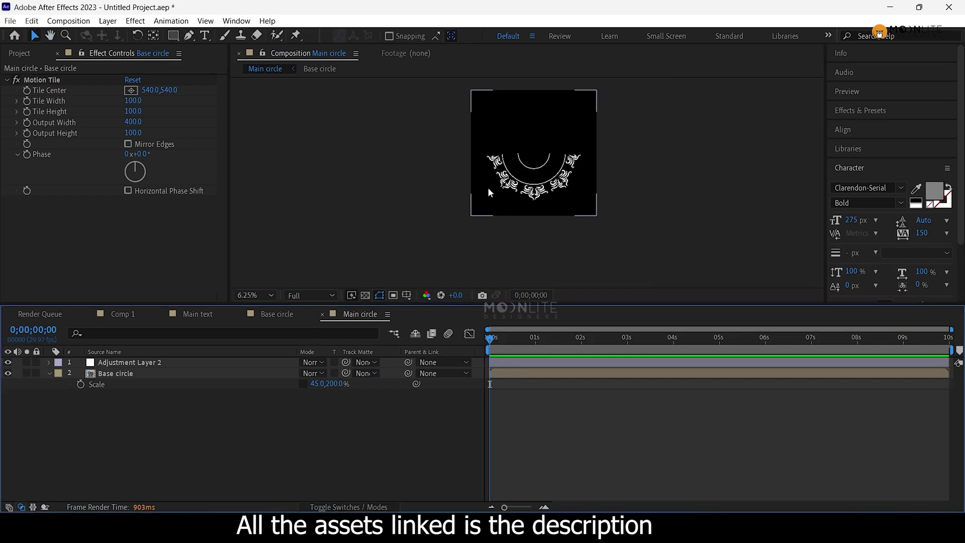
Widen Motion Tile's output to 830, then link the Base circle layer's scale proportions and reduce it to about 38% by 168.9%.
{"action": "left_click_drag", "start_coordinate": [133, 122], "coordinate": [351, 122]}
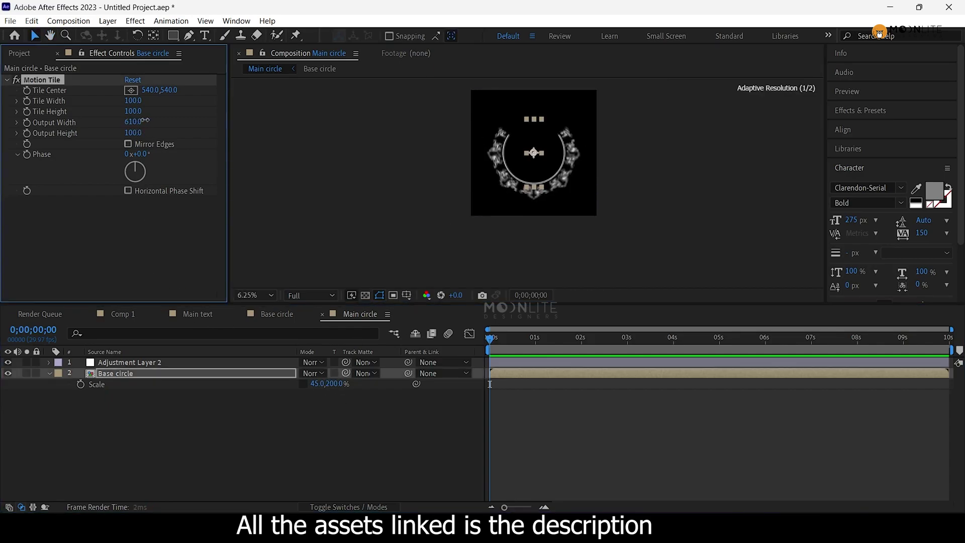
{"action": "scroll", "coordinate": [492, 245], "scroll_direction": "up", "scroll_amount": 4}
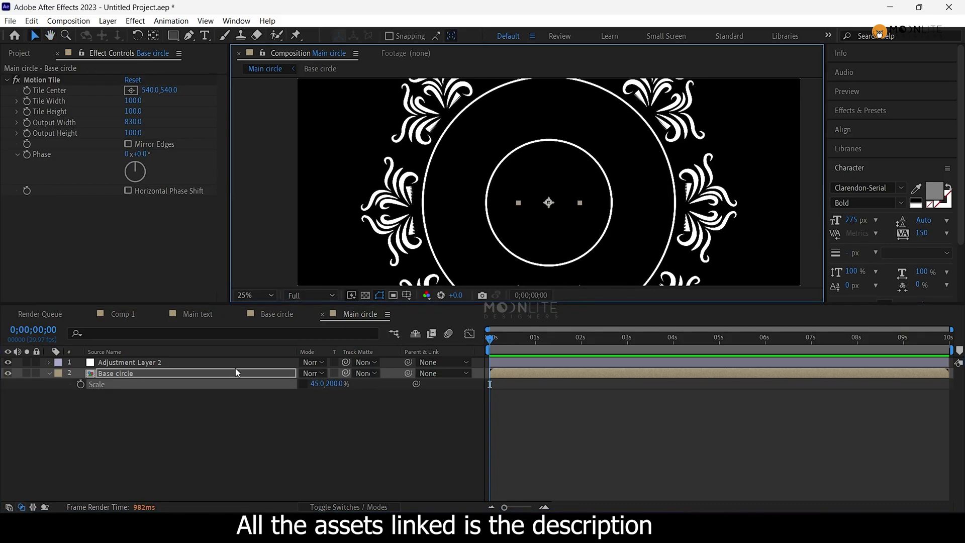
{"action": "left_click", "coordinate": [303, 384]}
{"action": "left_click_drag", "start_coordinate": [321, 383], "coordinate": [317, 386]}
{"action": "key", "text": "space"}
{"action": "left_click_drag", "start_coordinate": [546, 94], "coordinate": [534, 172]}
Raise Motion Tile's Output Width to 1020 so the repeated ornament closes the full ring.
{"action": "left_click_drag", "start_coordinate": [133, 122], "coordinate": [243, 122]}
{"action": "left_click", "coordinate": [142, 122]}
{"action": "type", "text": "950"}
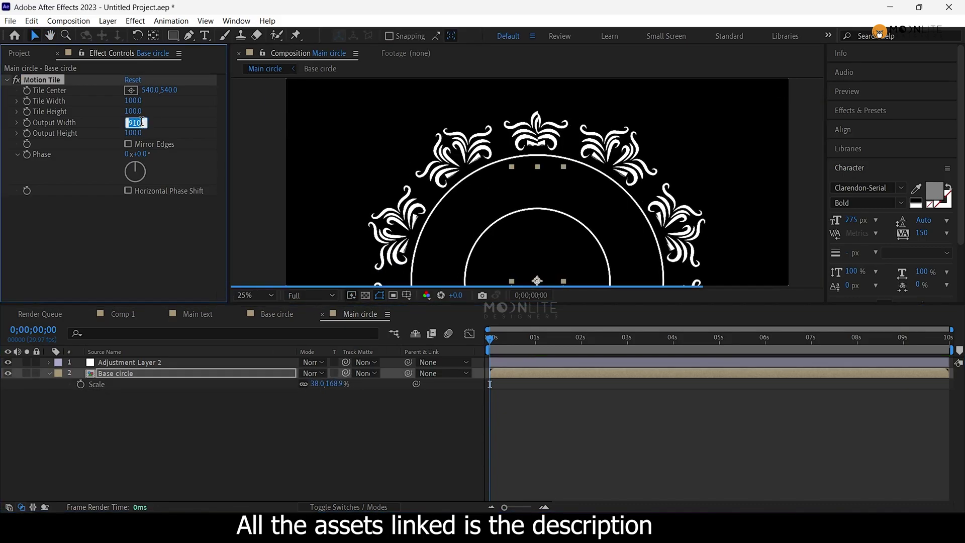
{"action": "key", "text": "Return"}
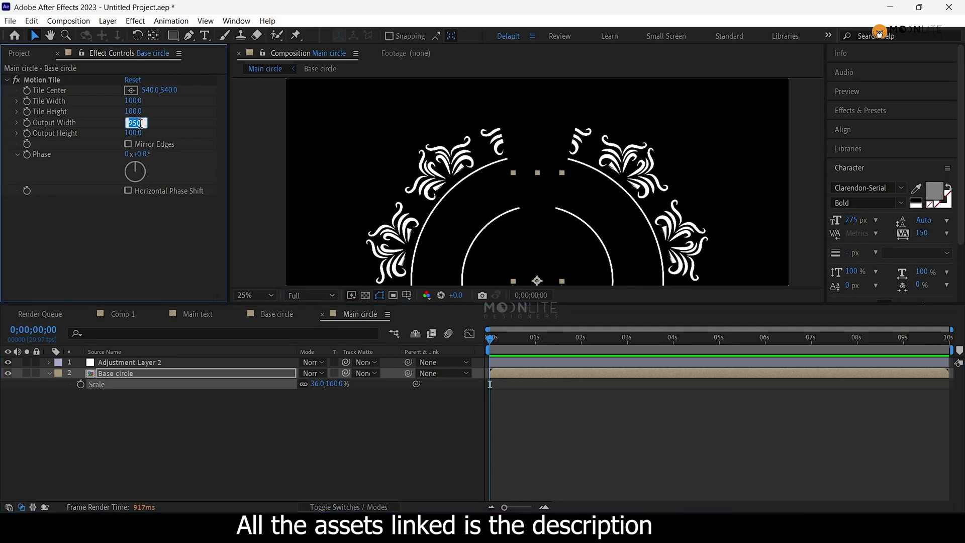
{"action": "key", "text": "shift+Up"}
{"action": "key", "text": "shift+Up"}
{"action": "key", "text": "shift+Up"}
{"action": "key", "text": "shift+Up"}
{"action": "key", "text": "shift+Up"}
{"action": "key", "text": "shift+Up"}
{"action": "key", "text": "shift+Up"}
{"action": "key", "text": "shift+Up"}
{"action": "key", "text": "shift+Down"}
Adjust the Base circle layer's linked Scale to 37% by 165% so the ornaments meet evenly around the ring.
{"action": "left_click_drag", "start_coordinate": [316, 384], "coordinate": [322, 385]}
{"action": "key", "text": "F2"}
{"action": "scroll", "coordinate": [530, 184], "scroll_direction": "up", "scroll_amount": 1}
{"action": "scroll", "coordinate": [532, 181], "scroll_direction": "down", "scroll_amount": 4}
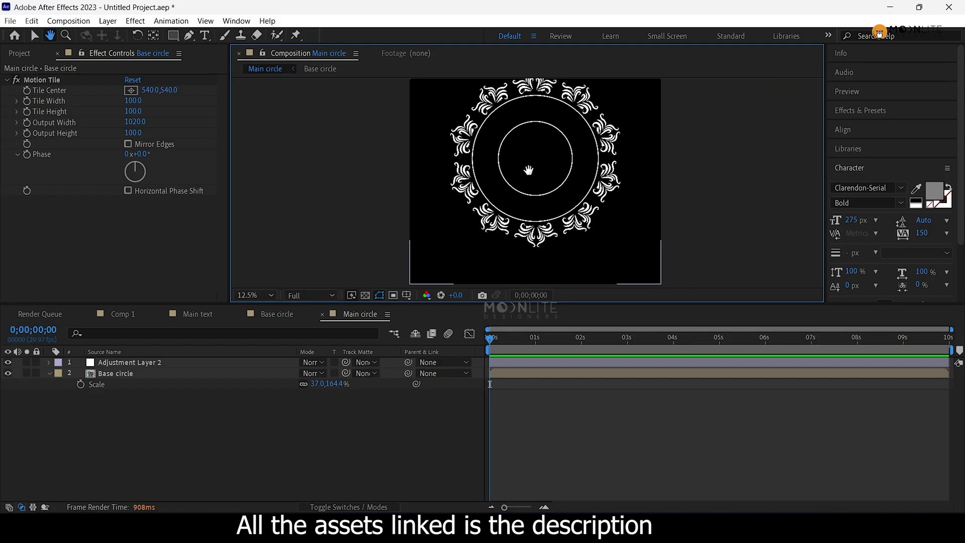
{"action": "scroll", "coordinate": [523, 167], "scroll_direction": "up", "scroll_amount": 2}
{"action": "scroll", "coordinate": [524, 173], "scroll_direction": "down", "scroll_amount": 2}
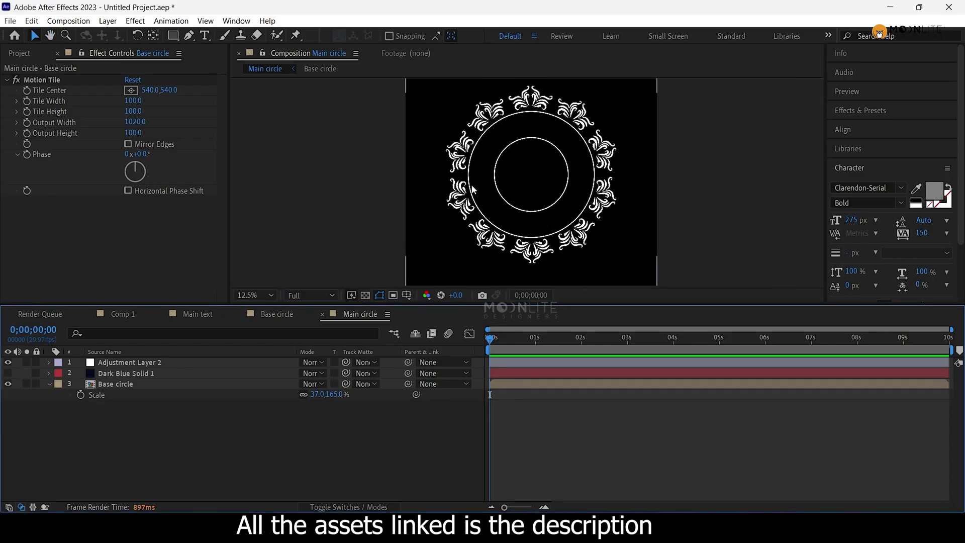
{"action": "scroll", "coordinate": [498, 188], "scroll_direction": "down", "scroll_amount": 1}
{"action": "scroll", "coordinate": [497, 189], "scroll_direction": "up", "scroll_amount": 1}
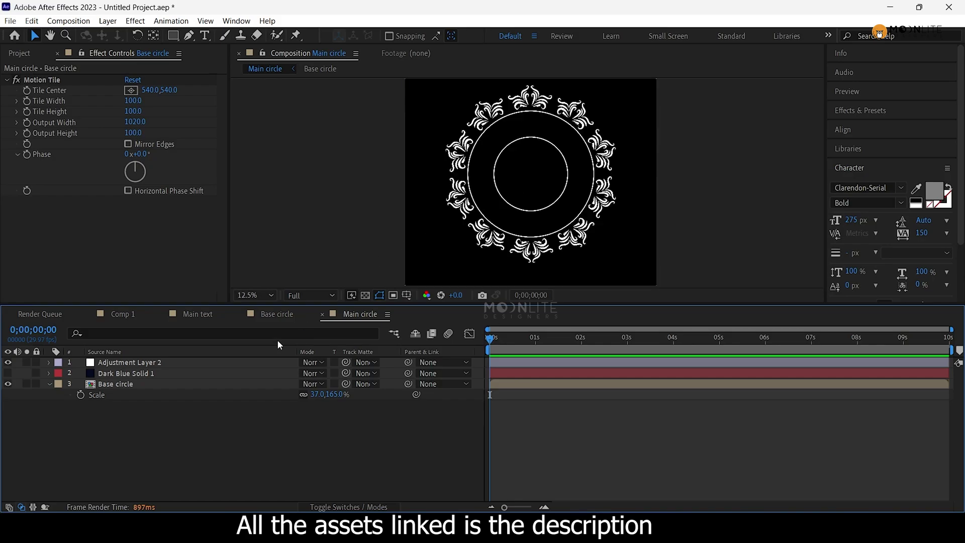
Open the Base circle composition, hide Shape Layer 1 and bring up the project's asset list.
{"action": "left_click", "coordinate": [119, 385]}
{"action": "double_click", "coordinate": [122, 386]}
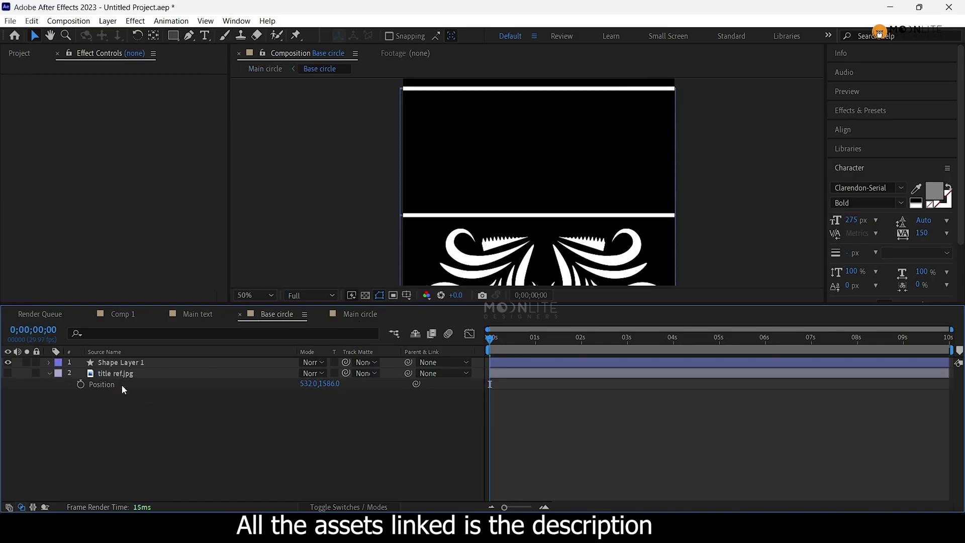
{"action": "left_click", "coordinate": [121, 376]}
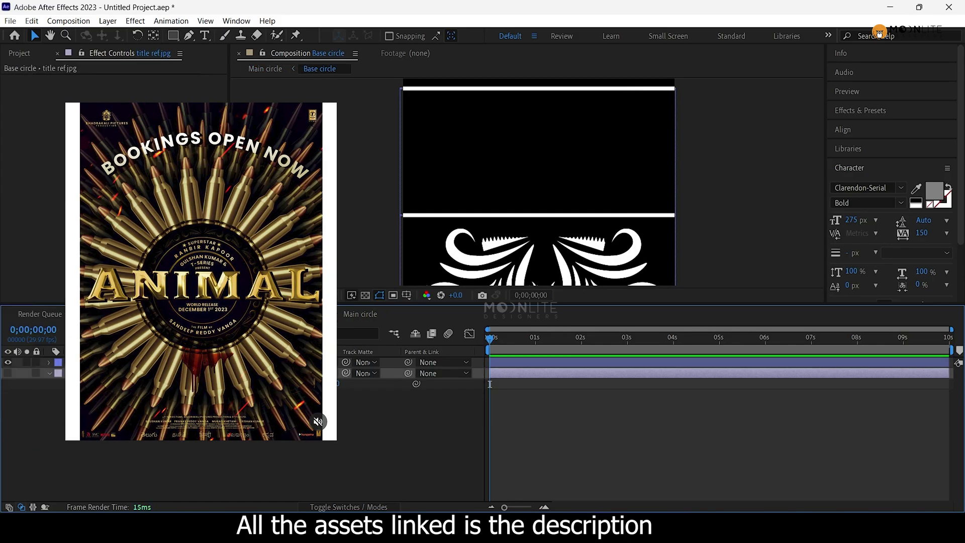
{"action": "left_click", "coordinate": [8, 362]}
{"action": "left_click", "coordinate": [41, 408]}
{"action": "left_click", "coordinate": [19, 53]}
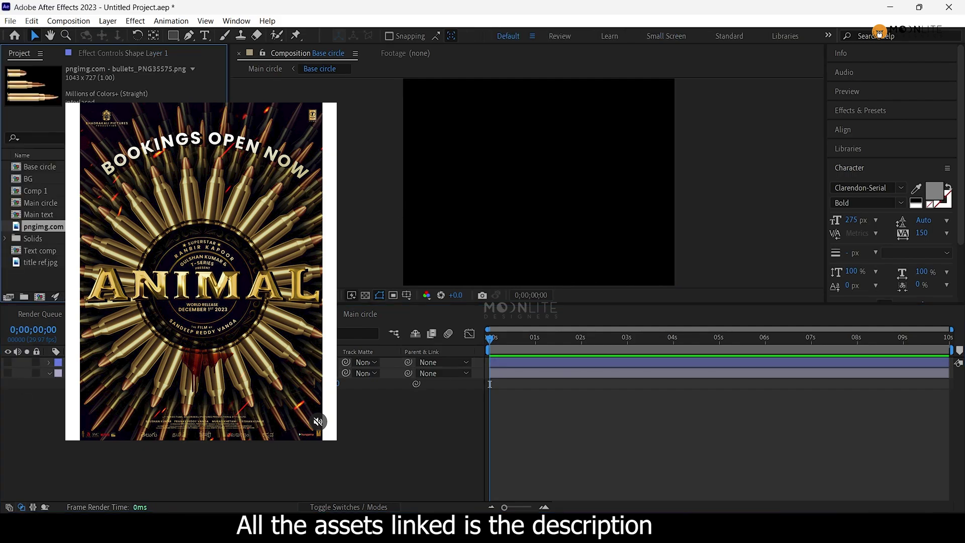
Add pngimg.com - bullets_PNG35575.png to the Base circle composition below Shape Layer 1 and rotate it 90°.
{"action": "left_click_drag", "start_coordinate": [53, 233], "coordinate": [77, 372]}
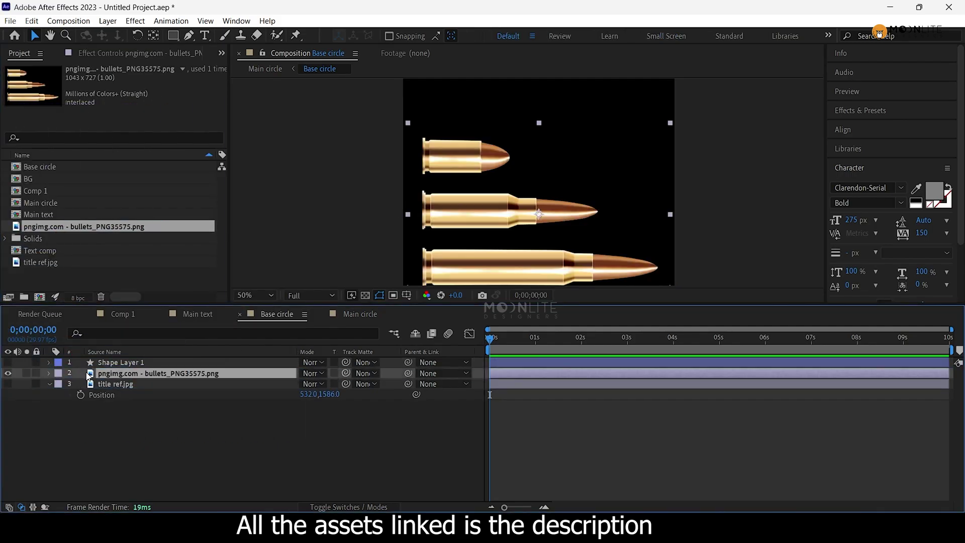
{"action": "key", "text": "comma"}
{"action": "key", "text": "r"}
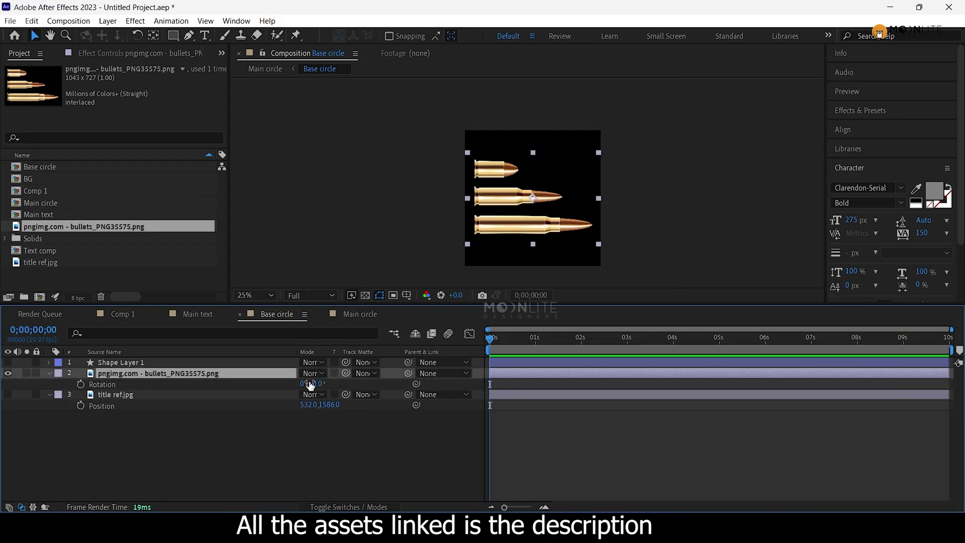
{"action": "left_click_drag", "start_coordinate": [307, 384], "coordinate": [380, 395]}
{"action": "left_click", "coordinate": [319, 383]}
{"action": "type", "text": "90"}
{"action": "key", "text": "Return"}
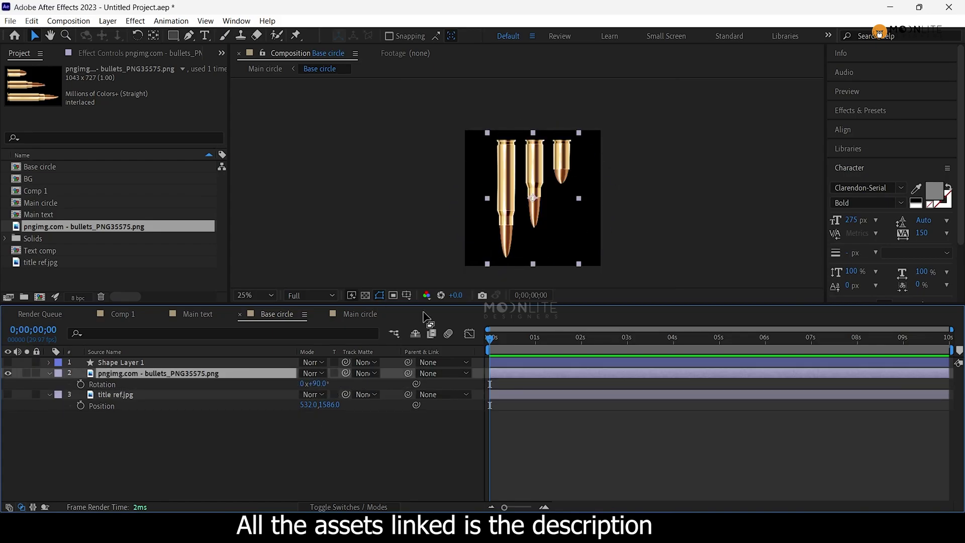
Examine the bullets' radial arrangement in the Main circle composition.
{"action": "key", "text": "Tab"}
{"action": "left_click", "coordinate": [98, 430]}
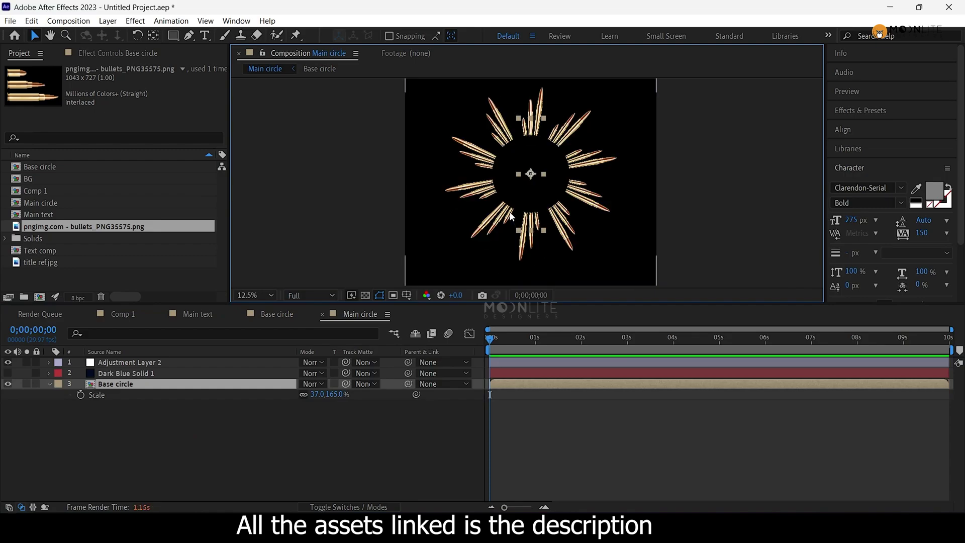
{"action": "key", "text": "period"}
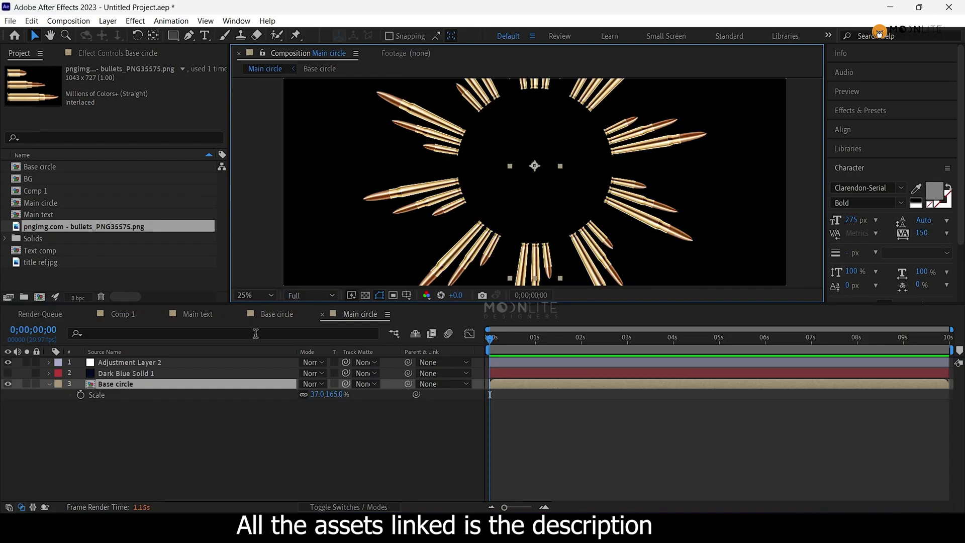
Reopen the Base circle composition and move the bullets layer right, bringing the longest bullet near the middle of the frame.
{"action": "double_click", "coordinate": [183, 385]}
{"action": "left_click", "coordinate": [150, 372]}
{"action": "left_click_drag", "start_coordinate": [553, 199], "coordinate": [580, 197]}
{"action": "left_click", "coordinate": [246, 424]}
Duplicate the bullets layer and mirror the copy by setting its Scale to 100, -100%.
{"action": "left_click", "coordinate": [233, 371]}
{"action": "key", "text": "ctrl+d"}
{"action": "key", "text": "s"}
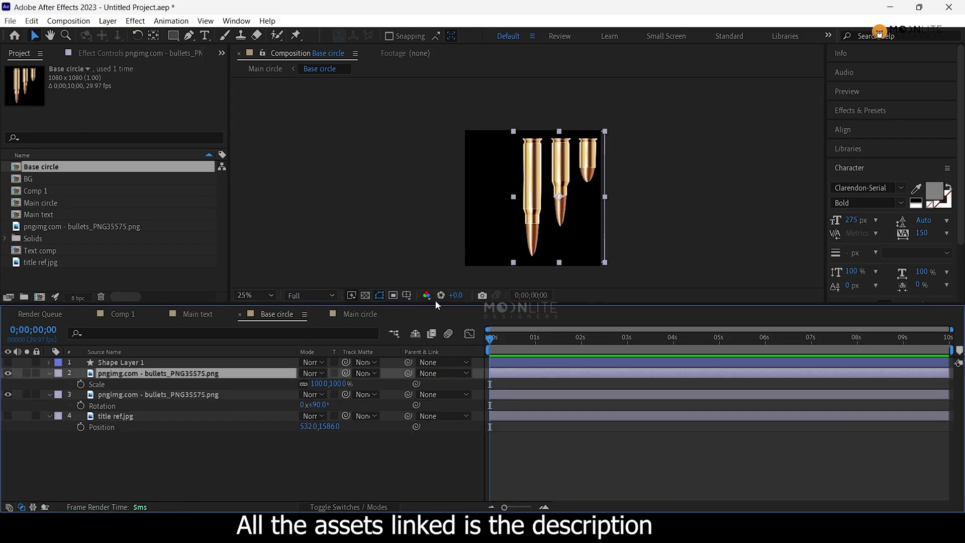
{"action": "left_click", "coordinate": [318, 384]}
{"action": "type", "text": "-100"}
{"action": "key", "text": "Return"}
{"action": "key", "text": "ctrl+z"}
{"action": "left_click", "coordinate": [332, 383]}
{"action": "type", "text": "-100"}
{"action": "key", "text": "Return"}
{"action": "left_click", "coordinate": [255, 382]}
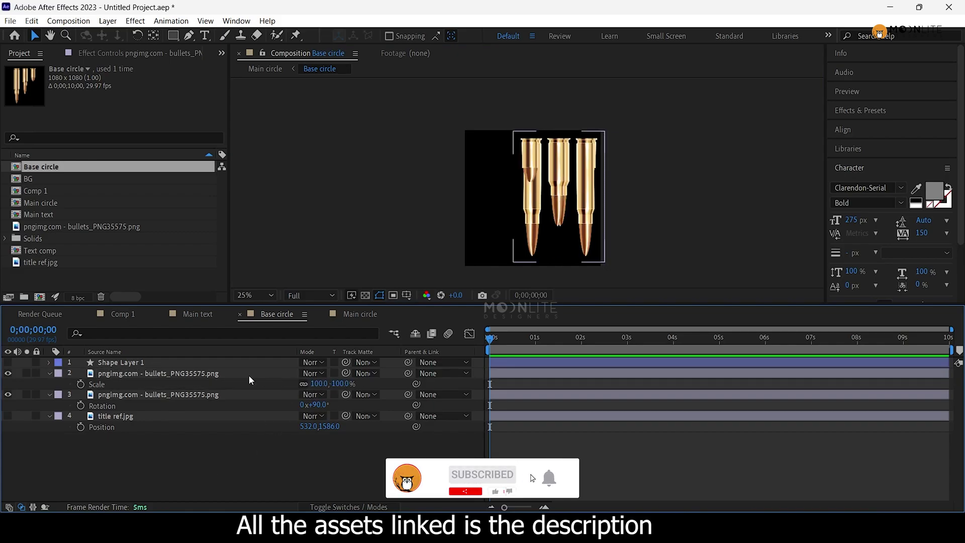
Nudge the mirrored bullets copy left until its longest bullet overlaps the original's, forming a symmetrical five-bullet row.
{"action": "left_click", "coordinate": [247, 376]}
{"action": "key", "text": "shift+Left"}
{"action": "key", "text": "shift+Left"}
{"action": "key", "text": "shift+Left"}
{"action": "key", "text": "shift+Left"}
{"action": "key", "text": "shift+Left"}
{"action": "key", "text": "shift+Left"}
{"action": "key", "text": "shift+Left"}
{"action": "key", "text": "shift+Left"}
{"action": "key", "text": "shift+Left"}
{"action": "key", "text": "shift+Left"}
{"action": "key", "text": "Left"}
{"action": "key", "text": "Left"}
{"action": "key", "text": "Left"}
{"action": "key", "text": "Left"}
{"action": "key", "text": "Left"}
{"action": "key", "text": "Left"}
{"action": "scroll", "coordinate": [527, 223], "scroll_direction": "up", "scroll_amount": 3}
{"action": "scroll", "coordinate": [564, 168], "scroll_direction": "down", "scroll_amount": 1}
{"action": "left_click_drag", "start_coordinate": [564, 168], "coordinate": [550, 253]}
{"action": "key", "text": "v"}
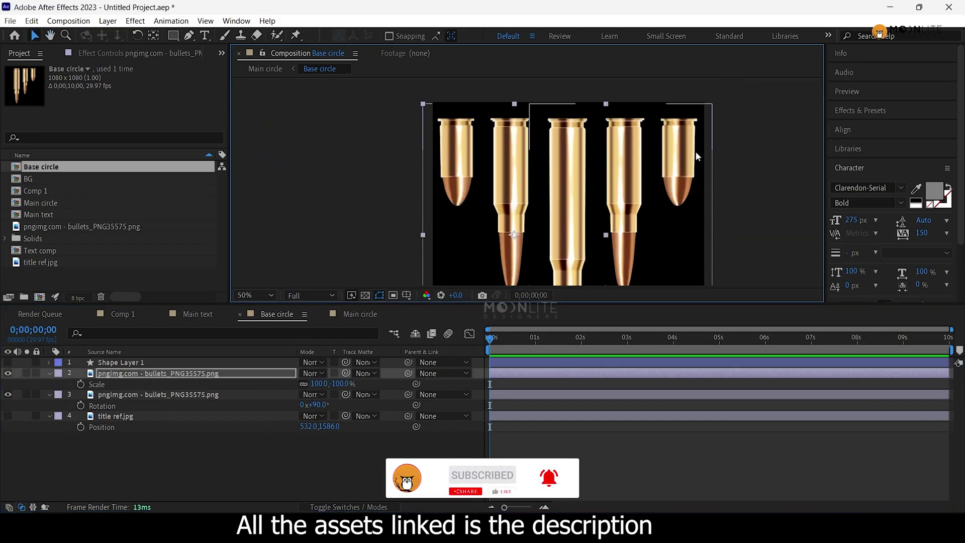
Nudge both bullets layers together slightly right to centre the row in the Base circle composition.
{"action": "left_click", "coordinate": [130, 395], "text": "ctrl"}
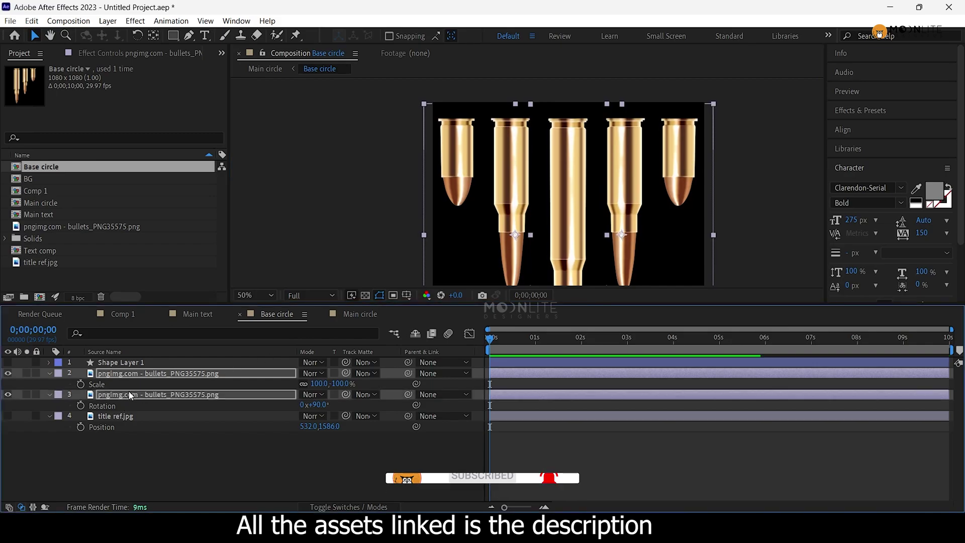
{"action": "key", "text": "Right"}
{"action": "key", "text": "Right"}
{"action": "left_click", "coordinate": [181, 461]}
Examine the symmetrical bullet ring in the Main circle composition.
{"action": "key", "text": "Tab"}
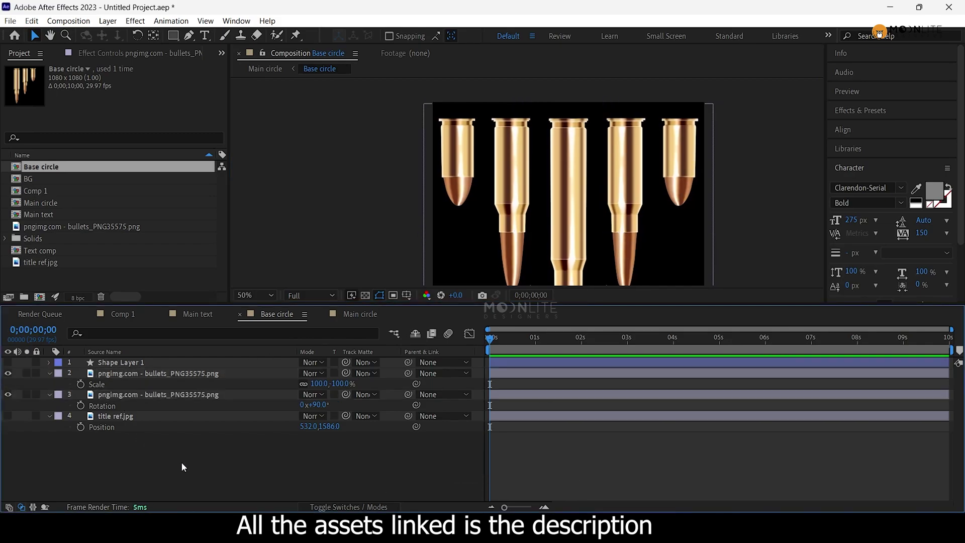
{"action": "left_click", "coordinate": [109, 457]}
{"action": "scroll", "coordinate": [535, 188], "scroll_direction": "down", "scroll_amount": 1}
{"action": "scroll", "coordinate": [535, 184], "scroll_direction": "up", "scroll_amount": 2}
{"action": "scroll", "coordinate": [536, 185], "scroll_direction": "down", "scroll_amount": 1}
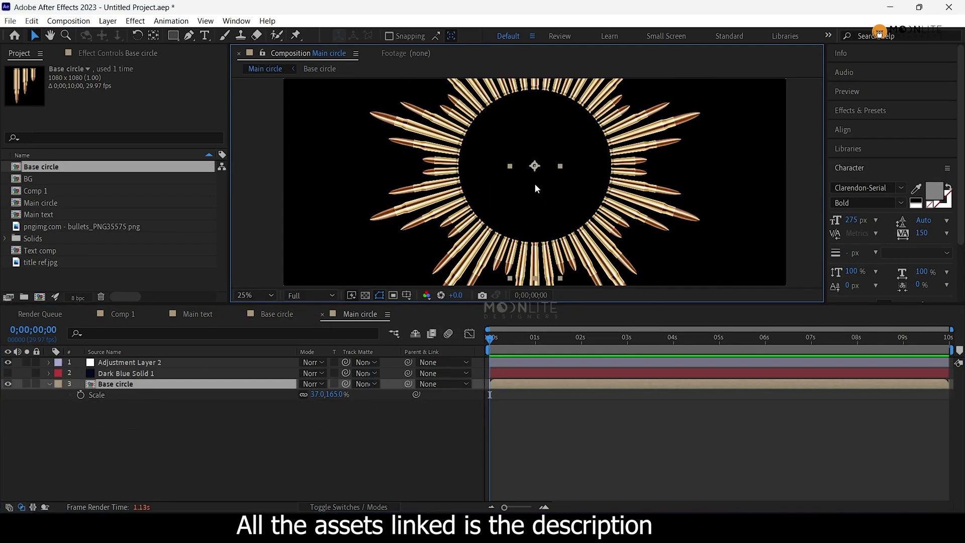
{"action": "scroll", "coordinate": [535, 183], "scroll_direction": "down", "scroll_amount": 1}
{"action": "left_click", "coordinate": [259, 436]}
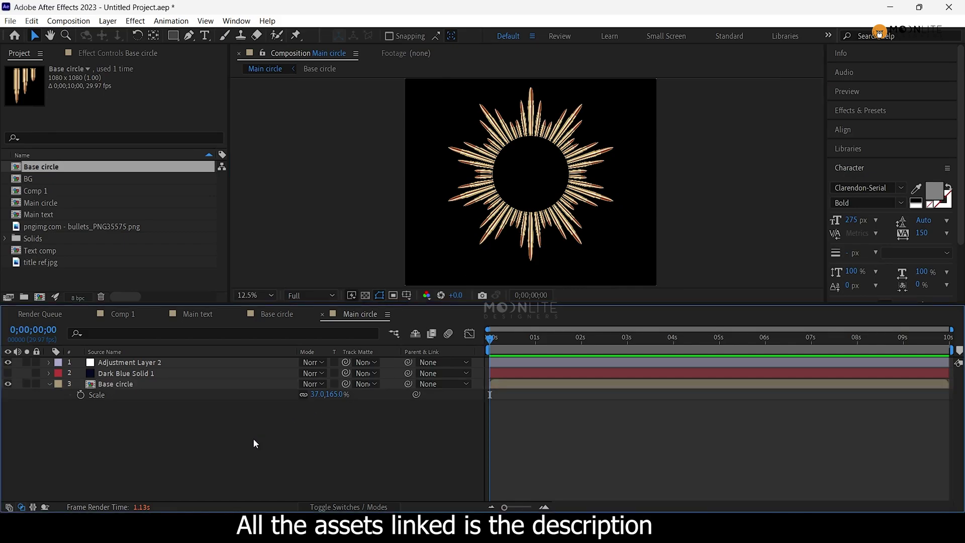
{"action": "key", "text": "Tab"}
{"action": "left_click", "coordinate": [241, 440]}
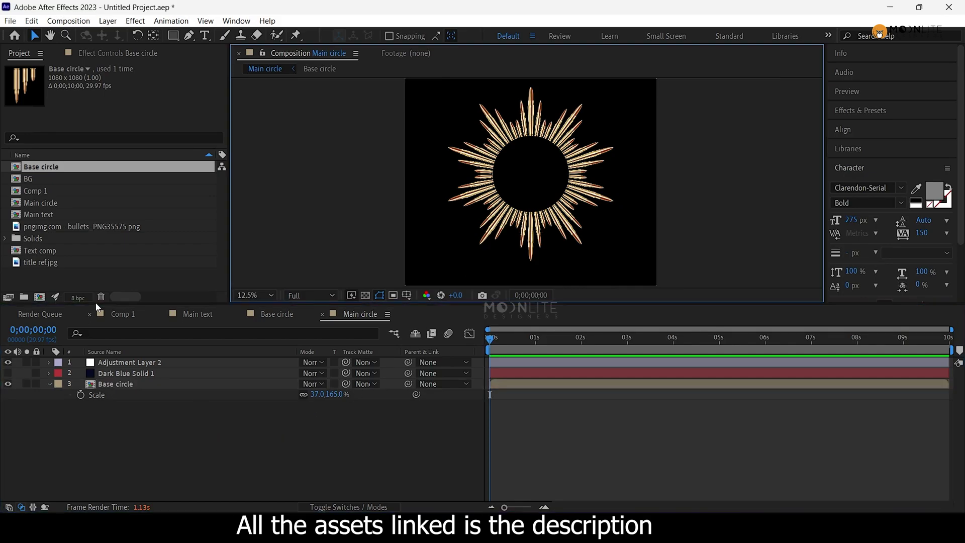
Open Comp 1 and rename it as Main animation.
{"action": "left_click", "coordinate": [131, 312]}
{"action": "right_click", "coordinate": [129, 312]}
{"action": "left_click", "coordinate": [166, 112]}
{"action": "left_click", "coordinate": [47, 202]}
{"action": "left_click", "coordinate": [50, 191]}
{"action": "key", "text": "Return"}
{"action": "type", "text": "Main animation"}
{"action": "key", "text": "Return"}
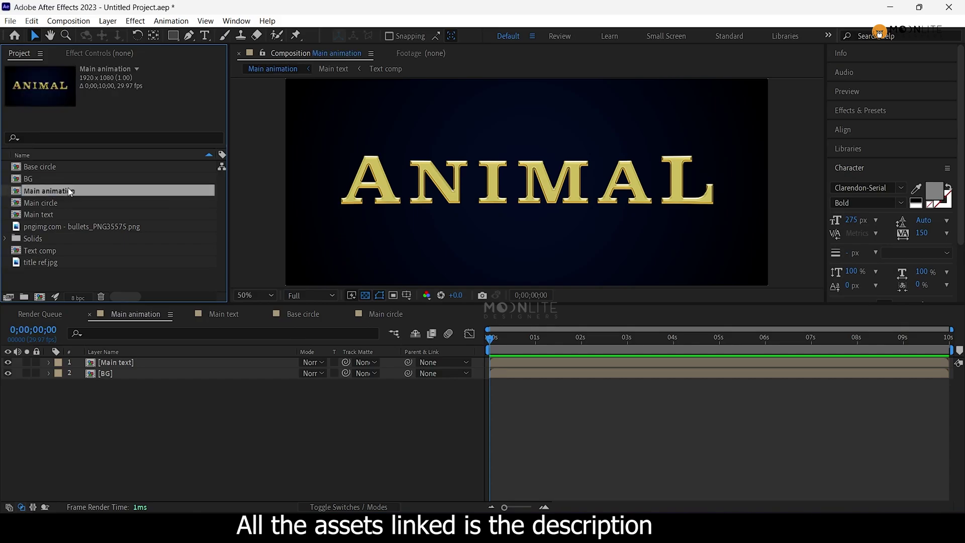
Place the Main circle composition between Main text and BG, and scale it down so the bullet ring fits inside the frame.
{"action": "left_click_drag", "start_coordinate": [55, 201], "coordinate": [71, 380]}
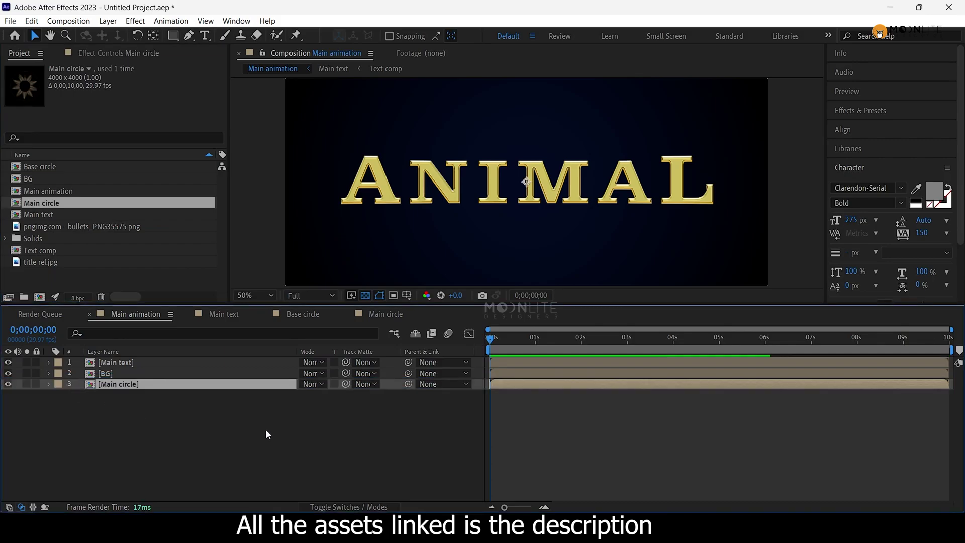
{"action": "key", "text": "ctrl+bracketright"}
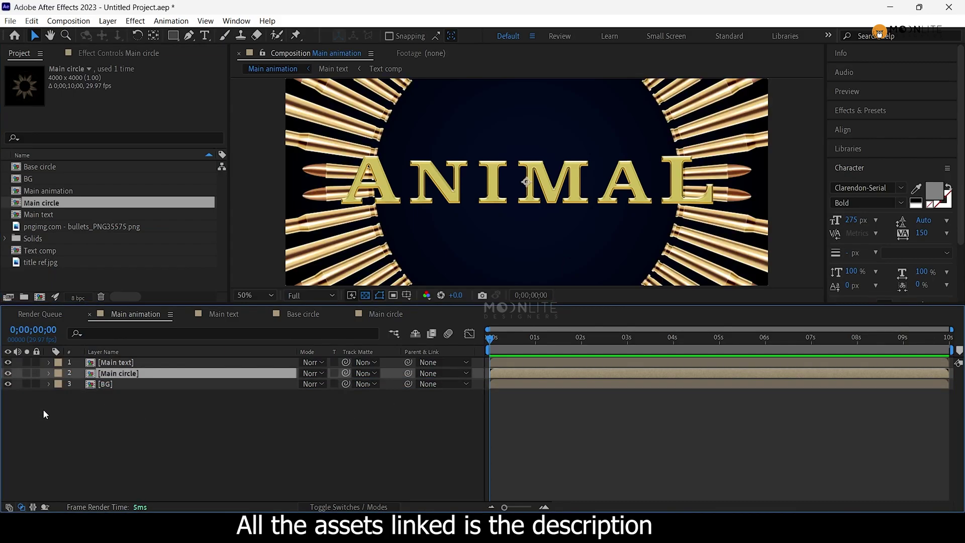
{"action": "scroll", "coordinate": [405, 271], "scroll_direction": "down", "scroll_amount": 2}
{"action": "key", "text": "s"}
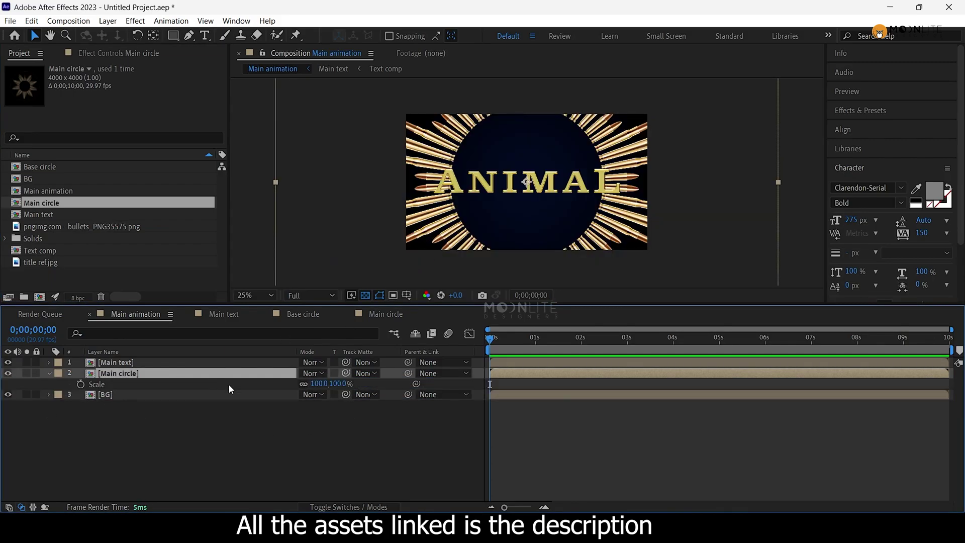
{"action": "left_click_drag", "start_coordinate": [315, 390], "coordinate": [271, 389]}
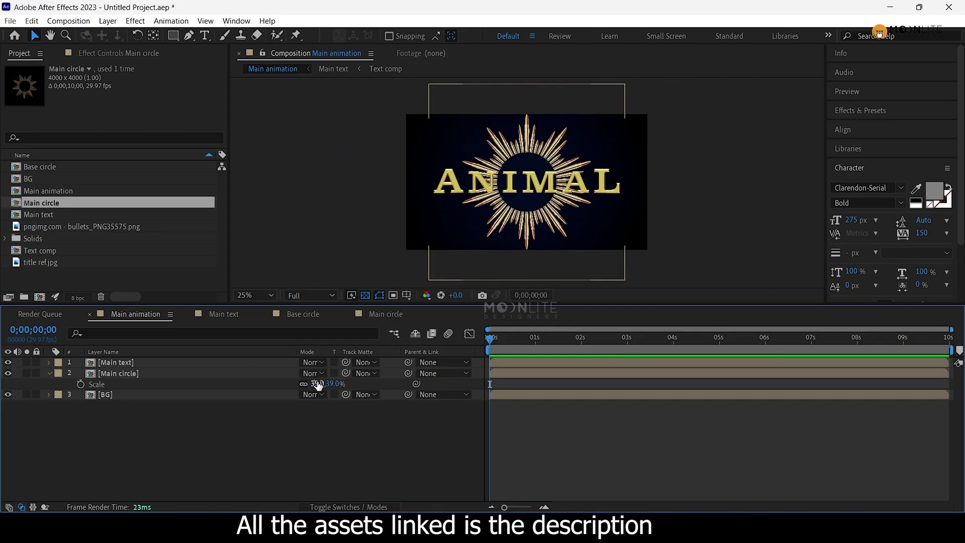
Animate the Main circle layer's Rotation with the expression time*15 and preview the spin.
{"action": "left_click", "coordinate": [153, 374]}
{"action": "key", "text": "r"}
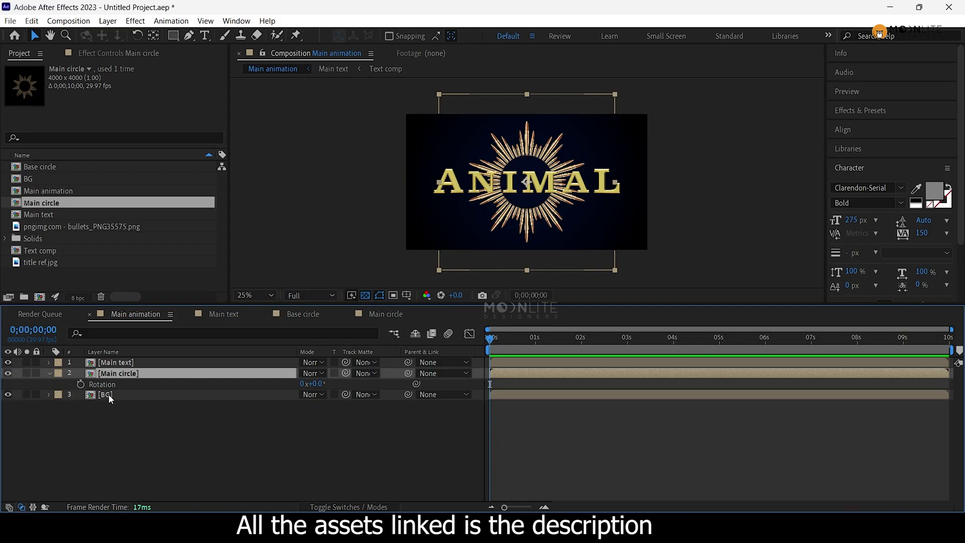
{"action": "left_click", "coordinate": [80, 383], "text": "alt"}
{"action": "type", "text": "timme"}
{"action": "key", "text": "BackSpace"}
{"action": "key", "text": "BackSpace"}
{"action": "type", "text": "e*5"}
{"action": "left_click", "coordinate": [143, 401]}
{"action": "key", "text": "space"}
{"action": "left_click", "coordinate": [542, 393]}
{"action": "type", "text": "1"}
{"action": "left_click", "coordinate": [237, 445]}
Duplicate the Main circle layer, keep the copy beneath the original, and enlarge the copy to 50% scale.
{"action": "left_click", "coordinate": [138, 375]}
{"action": "key", "text": "ctrl+d"}
{"action": "key", "text": "ctrl+["}
{"action": "key", "text": "s"}
{"action": "mouse_move", "coordinate": [320, 427]}
{"action": "left_mouse_down"}
{"action": "mouse_move", "coordinate": [352, 428]}
{"action": "mouse_move", "coordinate": [339, 428]}
{"action": "left_mouse_up"}
{"action": "key", "text": "r"}
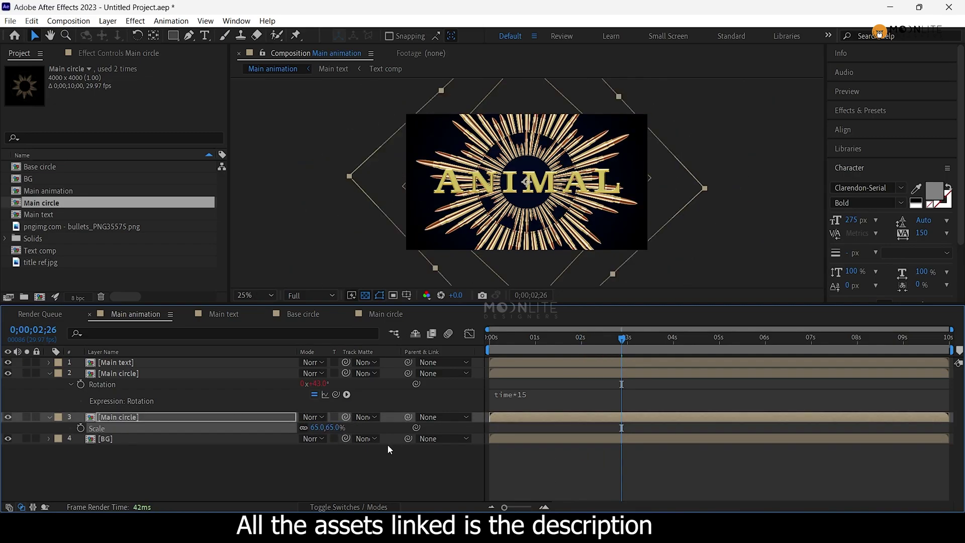
{"action": "key", "text": "ctrl+z"}
{"action": "left_click", "coordinate": [189, 420]}
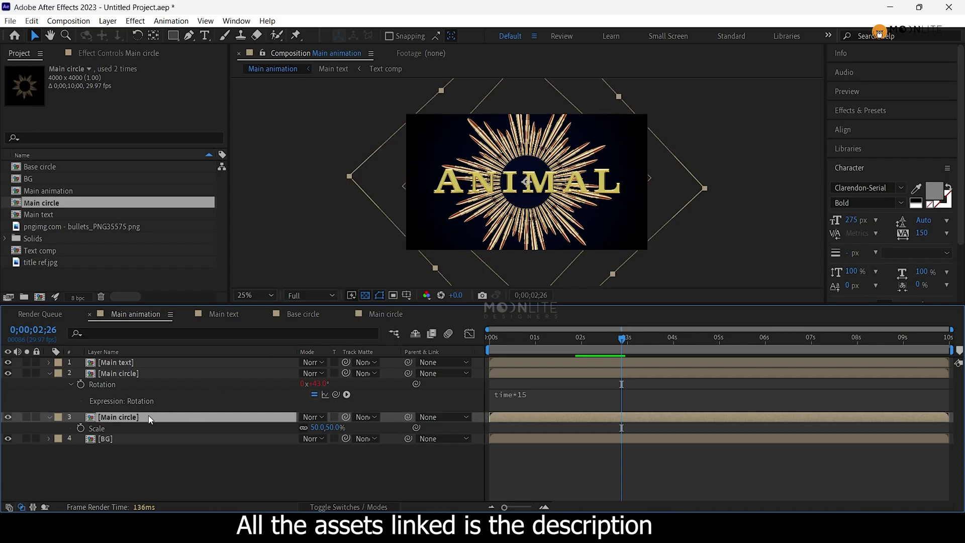
Duplicate the Main circle composition in the project and name the copy Main circle Frame.
{"action": "scroll", "coordinate": [510, 175], "scroll_direction": "up", "scroll_amount": 2}
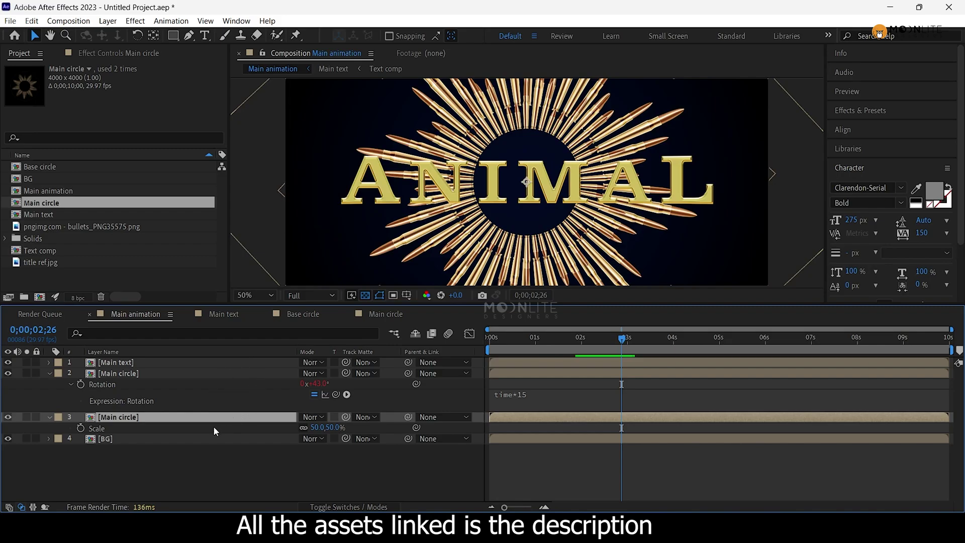
{"action": "right_click", "coordinate": [174, 422]}
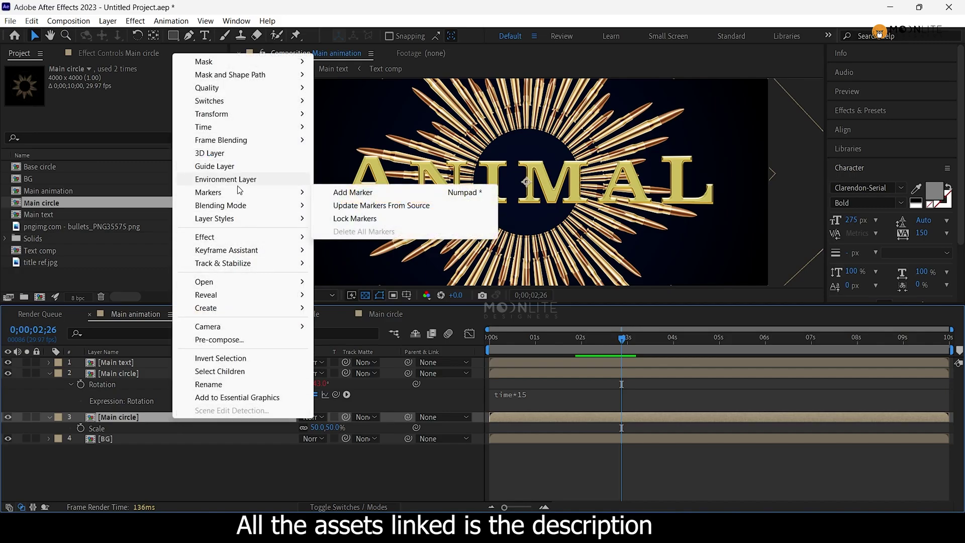
{"action": "left_click", "coordinate": [131, 424]}
{"action": "right_click", "coordinate": [133, 420]}
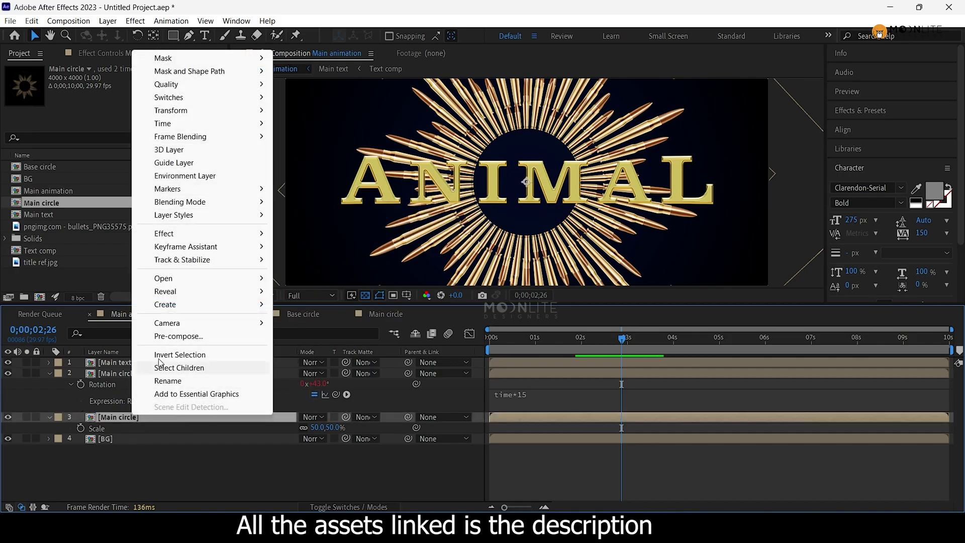
{"action": "left_click", "coordinate": [56, 281]}
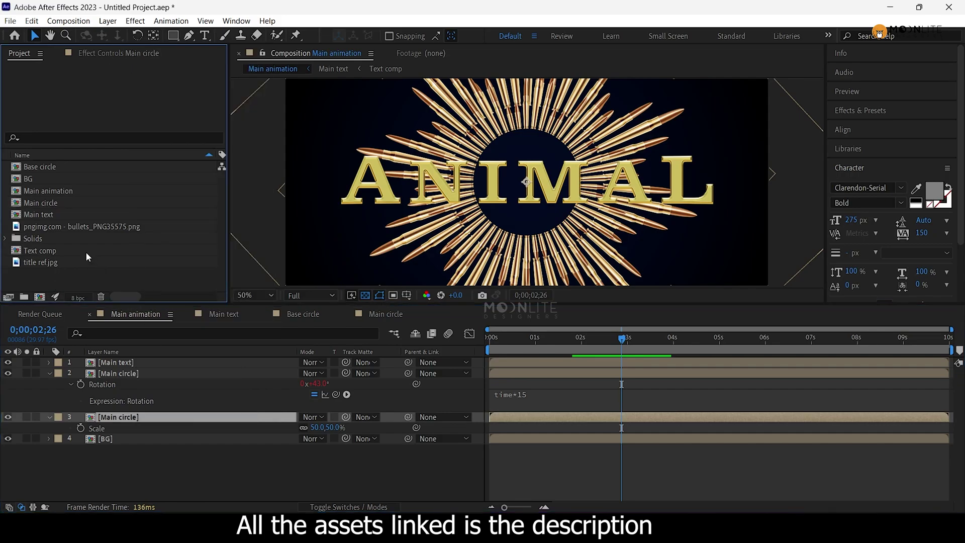
{"action": "left_click", "coordinate": [75, 203]}
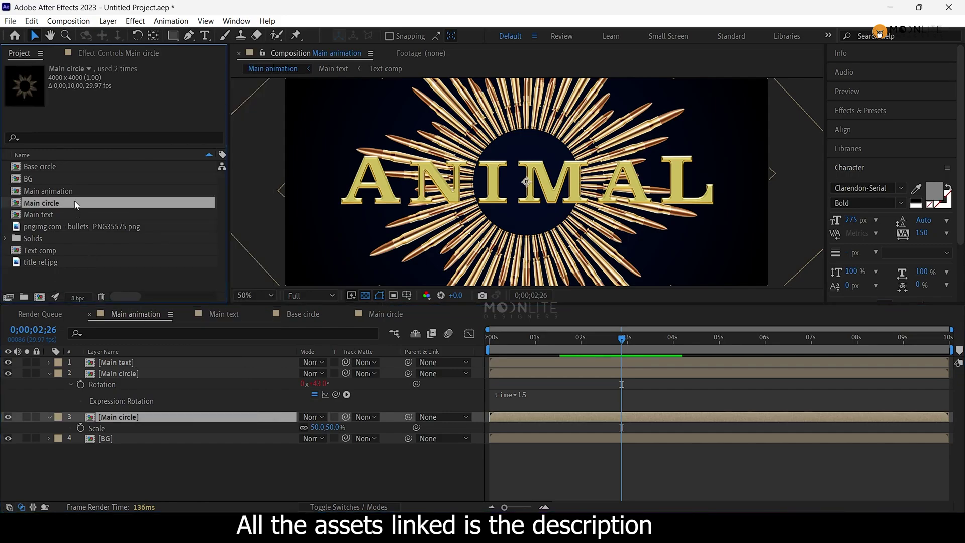
{"action": "key", "text": "ctrl+d"}
{"action": "key", "text": "Return"}
{"action": "double_click", "coordinate": [73, 213]}
{"action": "type", "text": "Frame"}
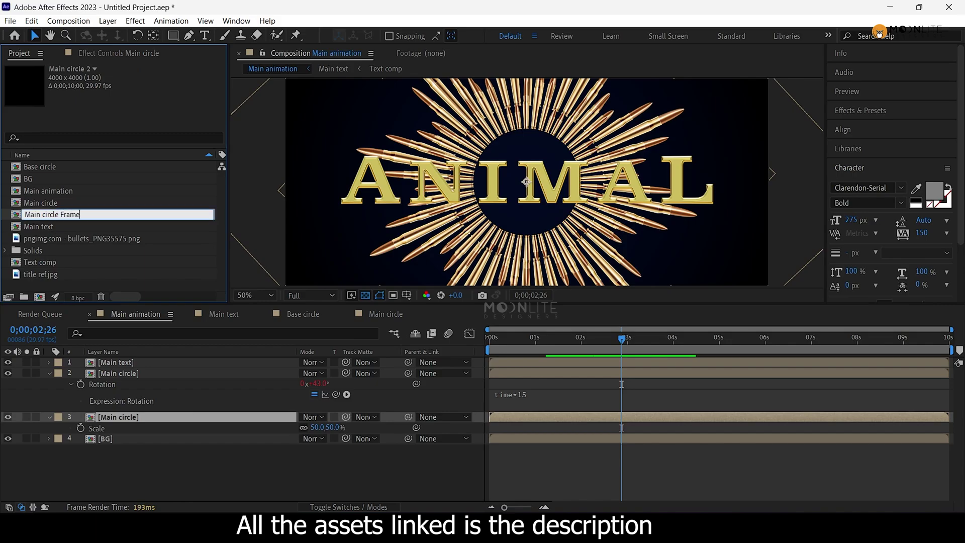
{"action": "key", "text": "Return"}
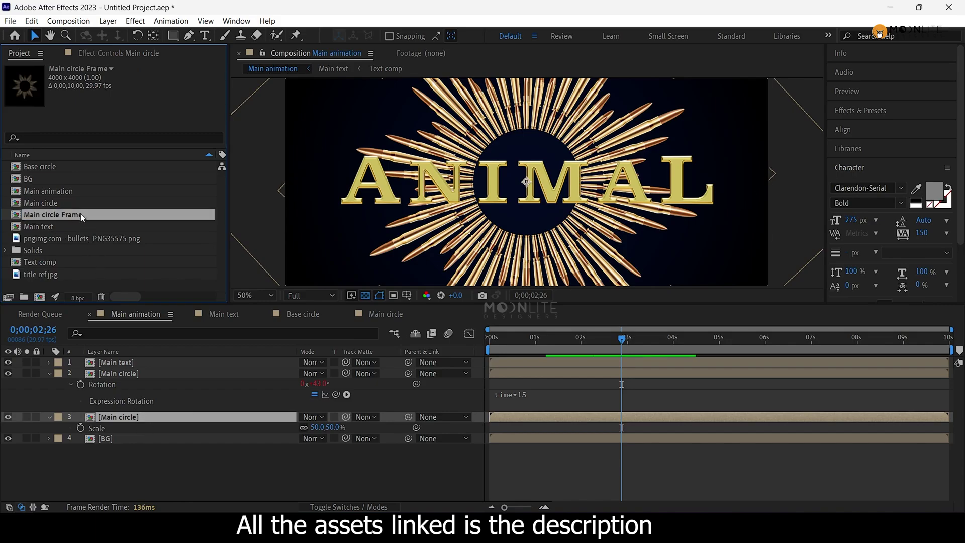
Replace the lower Main circle layer with the Main circle Frame composition and open that composition.
{"action": "left_click_drag", "start_coordinate": [82, 217], "coordinate": [133, 419]}
{"action": "left_click", "coordinate": [155, 451]}
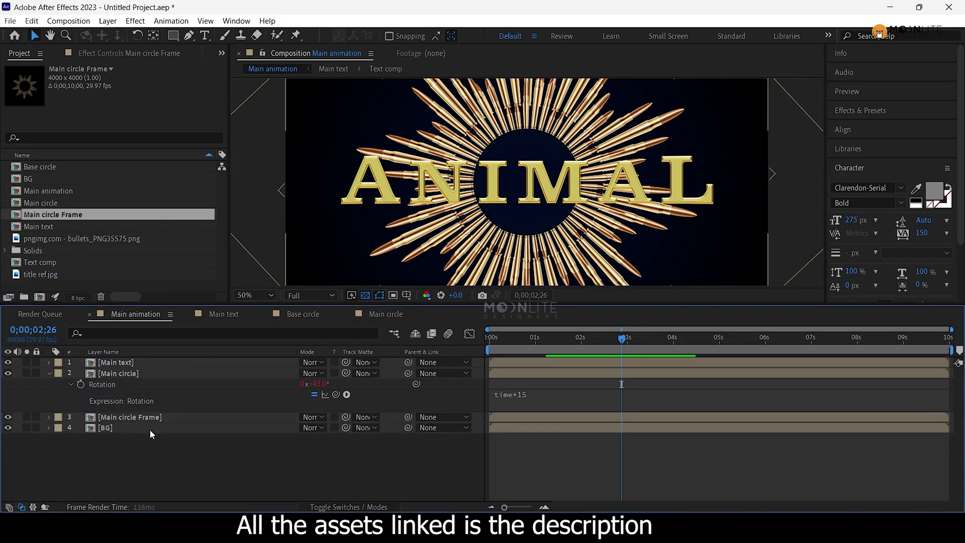
{"action": "left_click", "coordinate": [148, 416]}
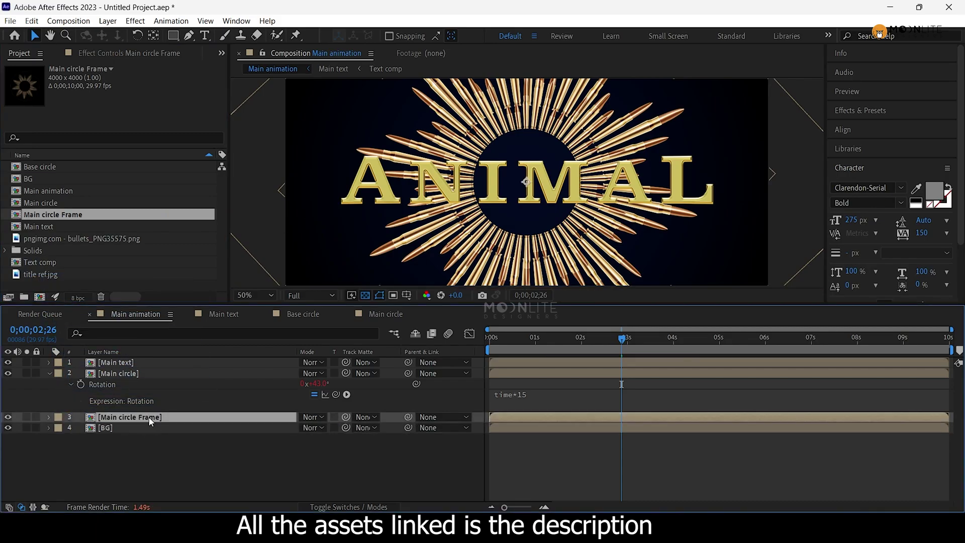
{"action": "double_click", "coordinate": [148, 416]}
Reveal the Base circle layer's source in the project, duplicate it, and name the copy Base circle Frame.
{"action": "left_click", "coordinate": [135, 381]}
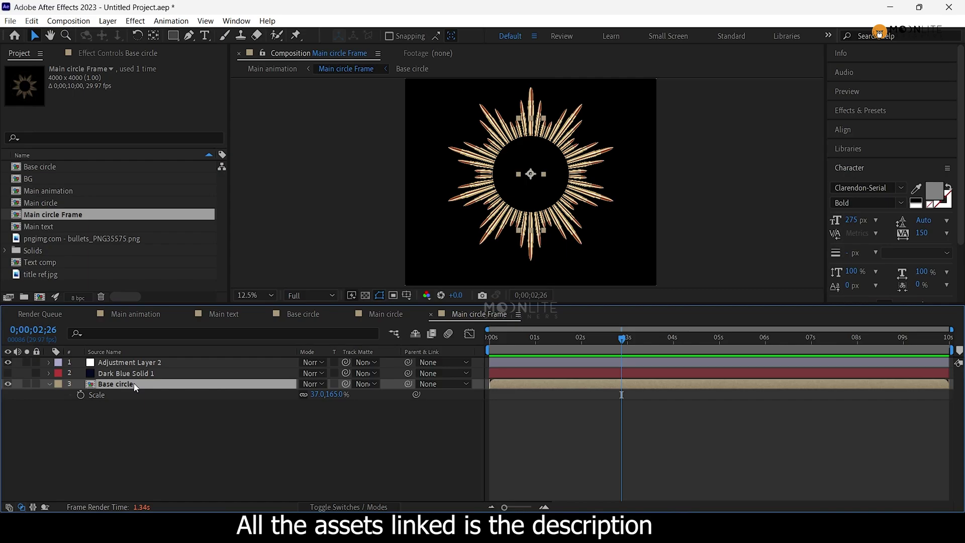
{"action": "right_click", "coordinate": [134, 386]}
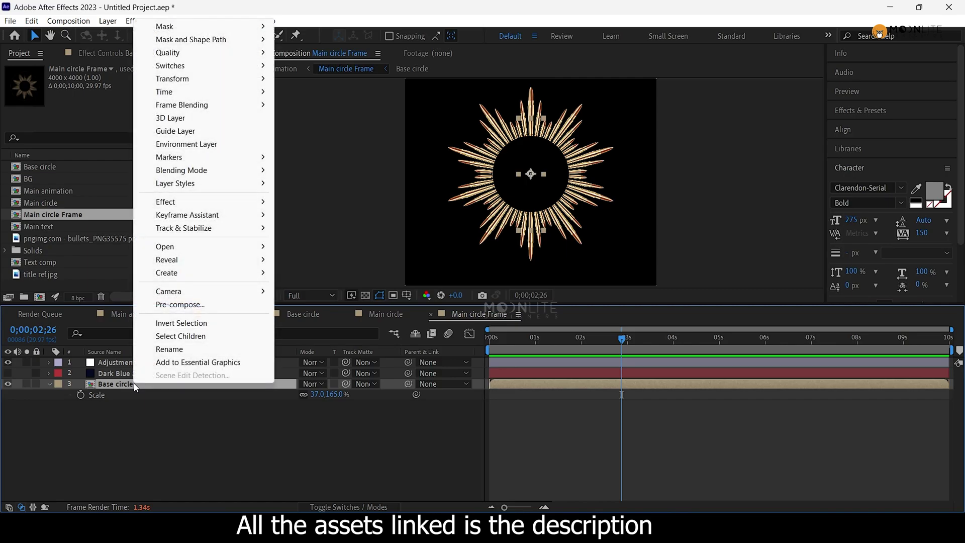
{"action": "mouse_move", "coordinate": [181, 258]}
{"action": "left_click", "coordinate": [318, 272]}
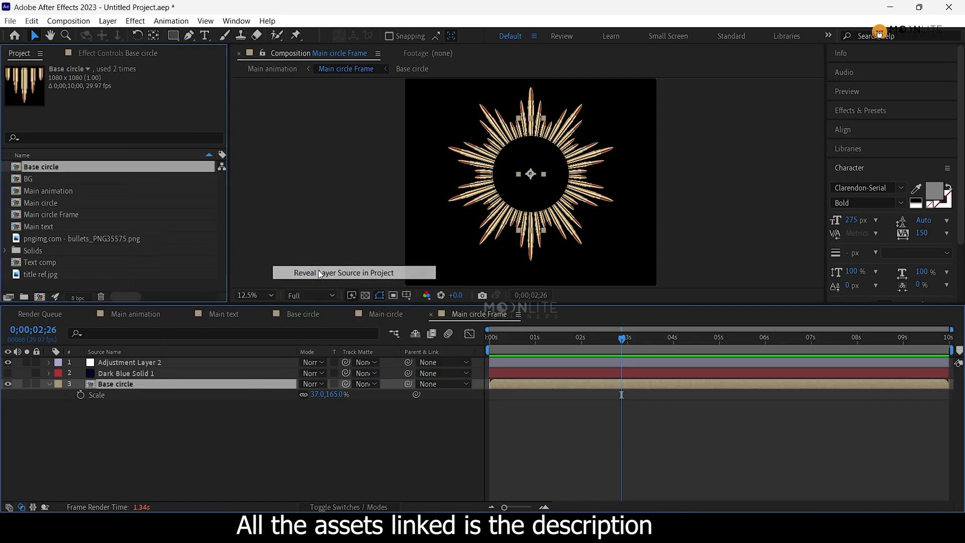
{"action": "key", "text": "ctrl+d"}
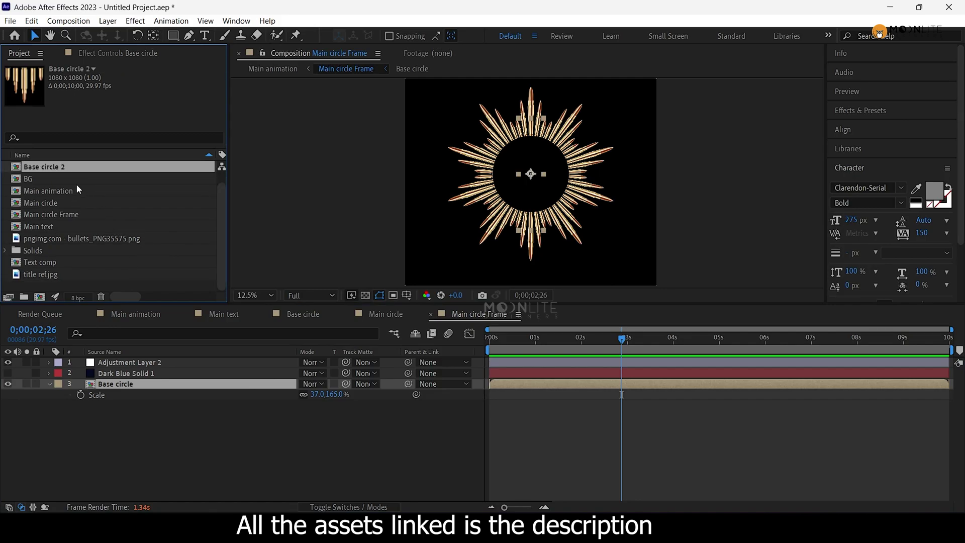
{"action": "key", "text": "Return"}
{"action": "key", "text": "End"}
{"action": "key", "text": "shift+Left"}
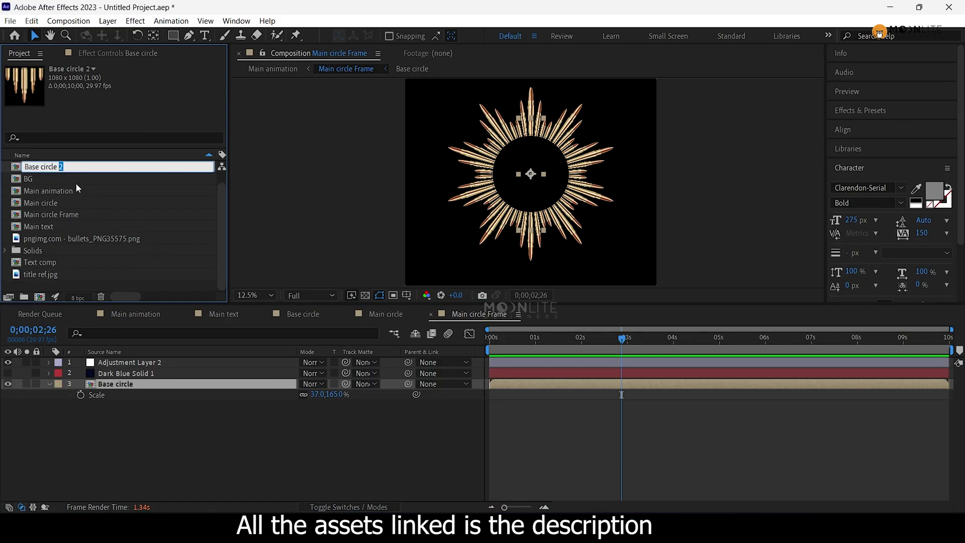
{"action": "type", "text": "Frame"}
{"action": "key", "text": "Return"}
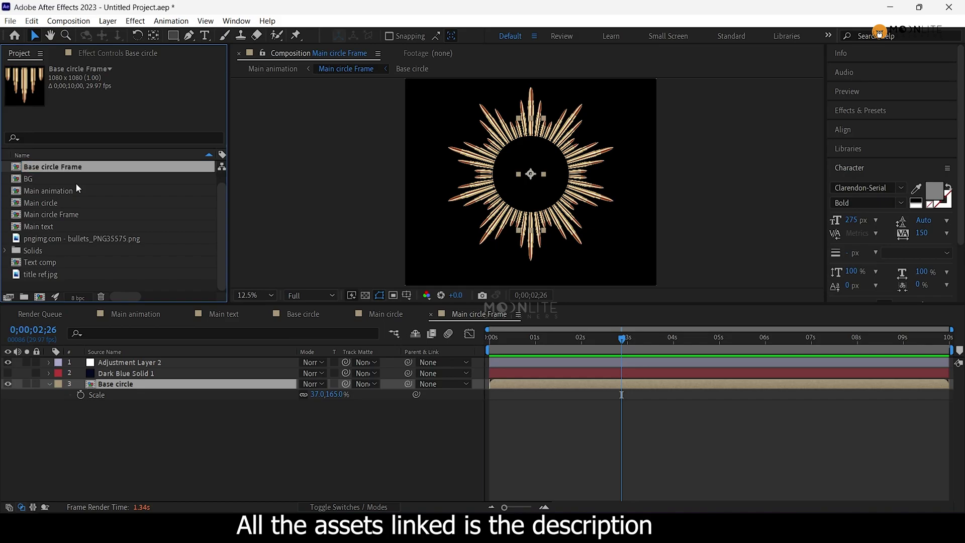
Replace the Base circle layer with Base circle Frame, and inside it show Shape Layer 1 instead of the two bullet layers.
{"action": "left_click_drag", "start_coordinate": [92, 169], "coordinate": [127, 387]}
{"action": "double_click", "coordinate": [126, 385]}
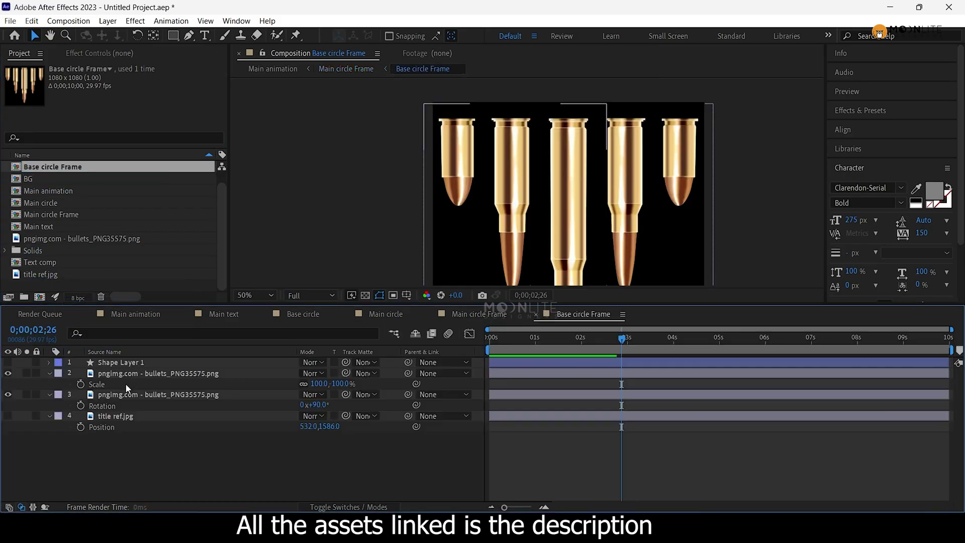
{"action": "left_click", "coordinate": [8, 362]}
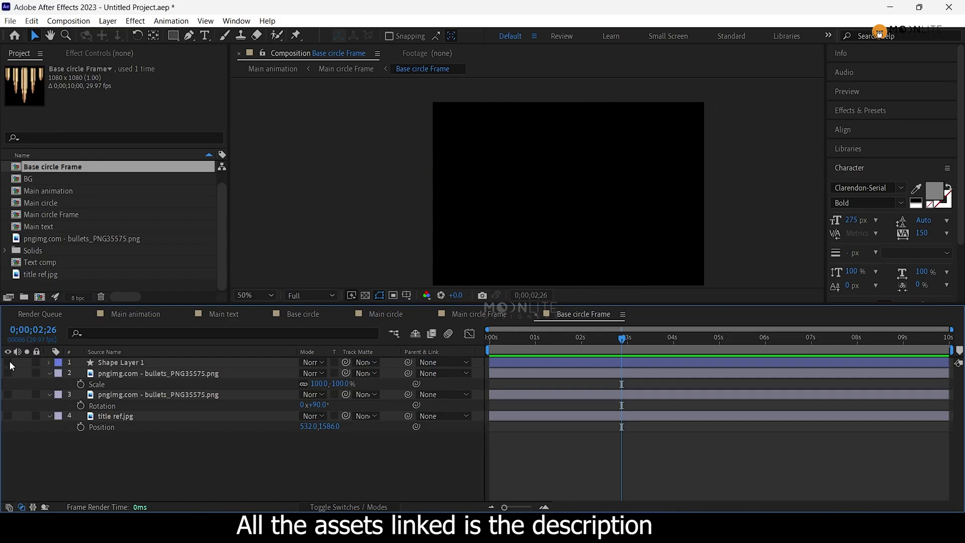
Return to the Main animation composition and set the Main circle Frame layer's scale to 35%.
{"action": "key", "text": "Tab"}
{"action": "left_click", "coordinate": [140, 453]}
{"action": "key", "text": "Tab"}
{"action": "left_click", "coordinate": [44, 430]}
{"action": "key", "text": "Tab"}
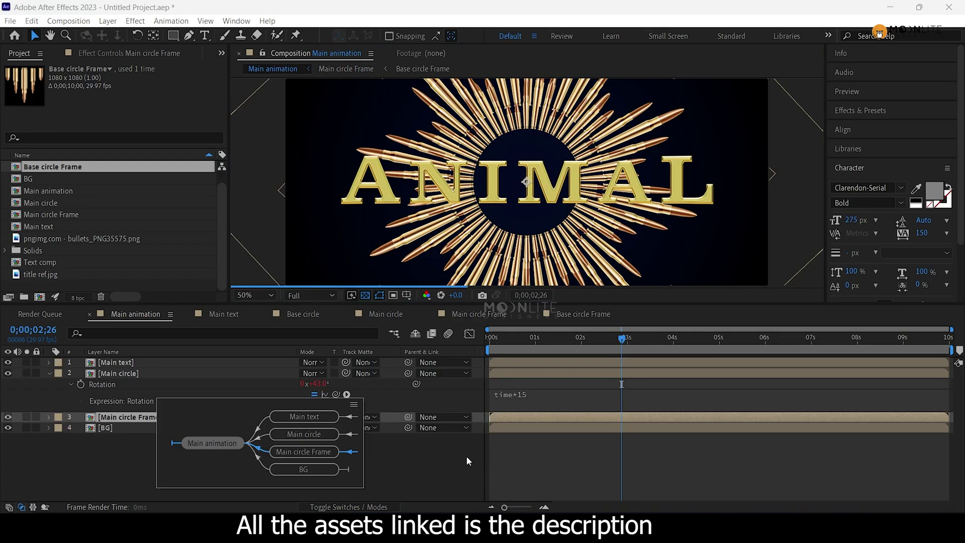
{"action": "left_click", "coordinate": [451, 463]}
{"action": "scroll", "coordinate": [467, 198], "scroll_direction": "down", "scroll_amount": 2}
{"action": "left_click", "coordinate": [467, 198]}
{"action": "scroll", "coordinate": [468, 197], "scroll_direction": "up", "scroll_amount": 2}
{"action": "scroll", "coordinate": [583, 168], "scroll_direction": "down", "scroll_amount": 2}
{"action": "key", "text": "s"}
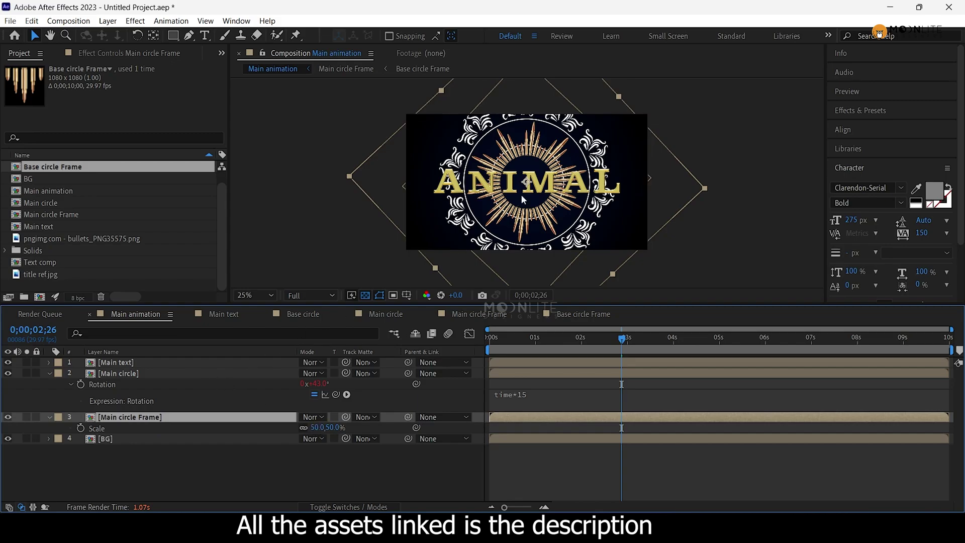
{"action": "key", "text": "period"}
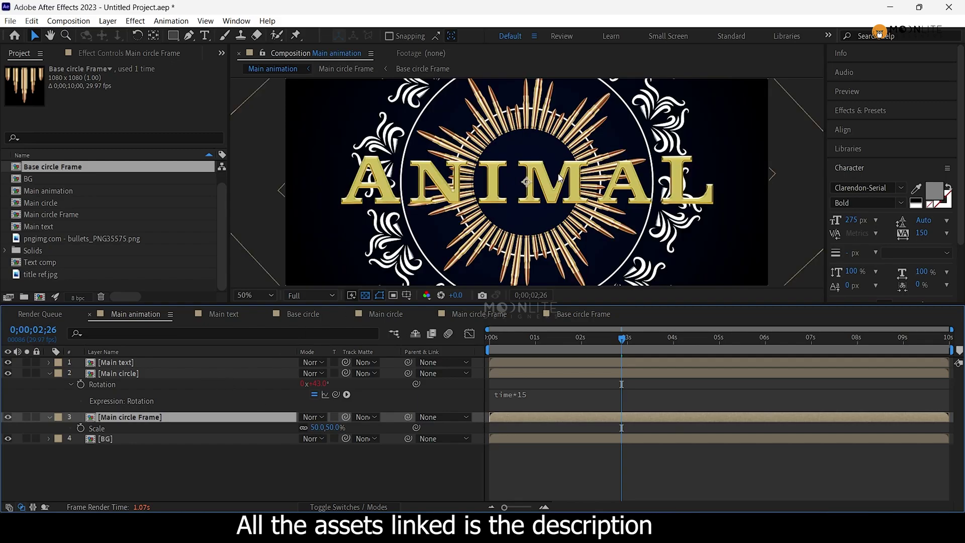
{"action": "key", "text": "comma"}
{"action": "left_click", "coordinate": [317, 428]}
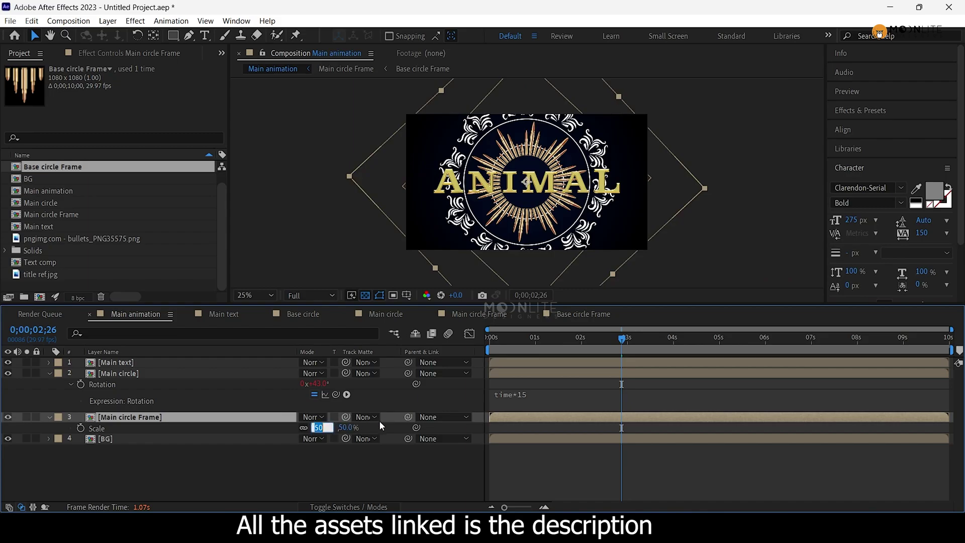
{"action": "type", "text": "35"}
{"action": "key", "text": "Return"}
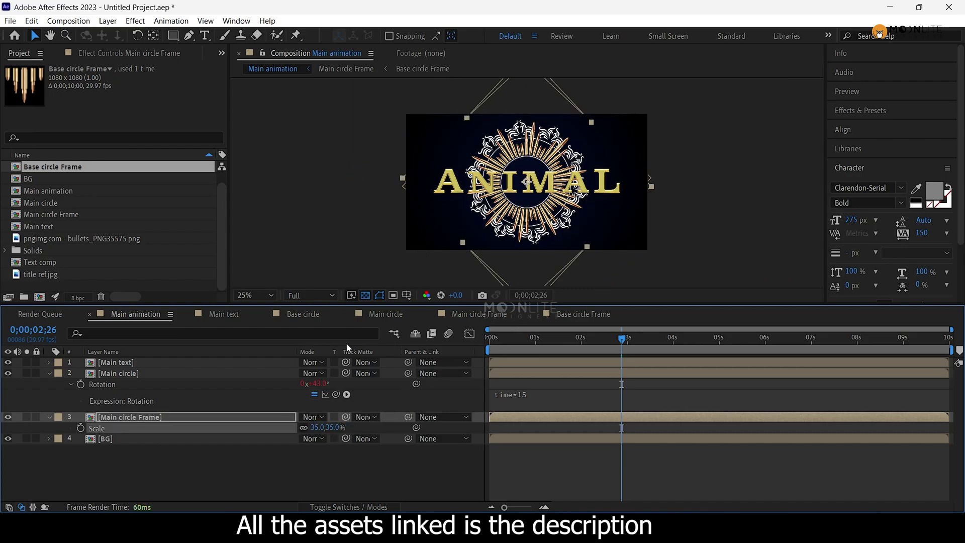
Enlarge the Main circle layer's scale to 65% and further to 85% so the bullets surround the ornamental frame.
{"action": "left_click", "coordinate": [211, 375]}
{"action": "key", "text": "s"}
{"action": "left_click", "coordinate": [326, 384]}
{"action": "type", "text": "65"}
{"action": "key", "text": "Return"}
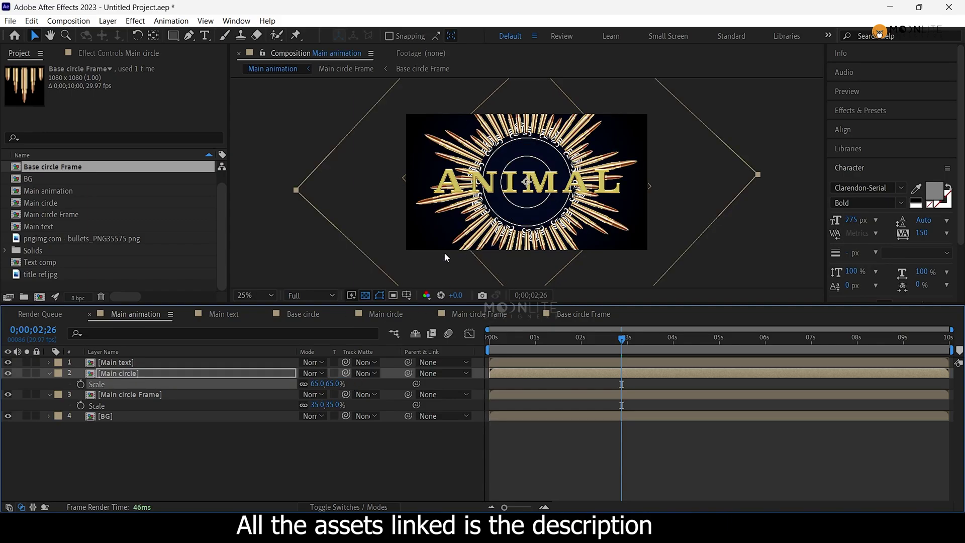
{"action": "left_click_drag", "start_coordinate": [325, 383], "coordinate": [332, 387]}
{"action": "left_click", "coordinate": [331, 384]}
{"action": "type", "text": "85"}
{"action": "key", "text": "Return"}
{"action": "scroll", "coordinate": [482, 205], "scroll_direction": "up", "scroll_amount": 2}
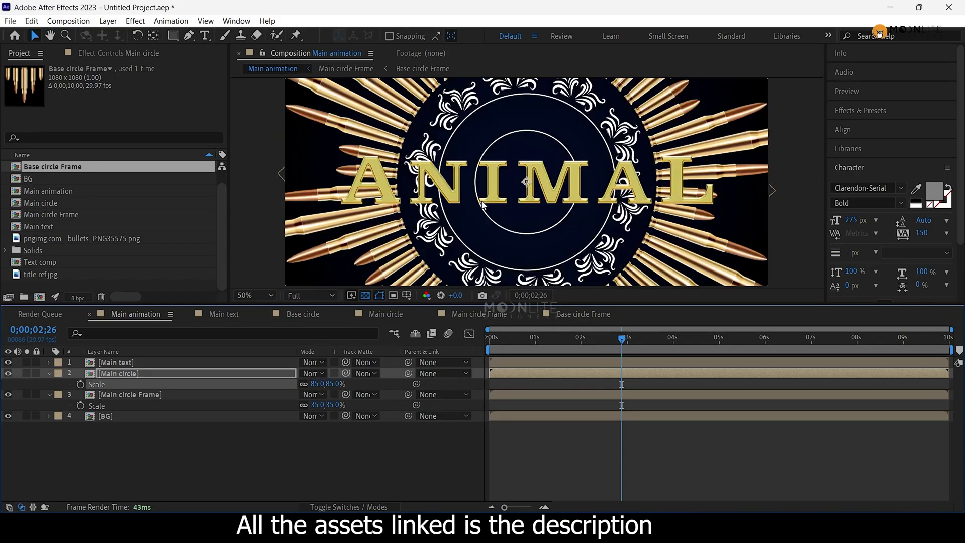
Move to an earlier time in Main animation and preview the bullet ring spinning around the ornamental frame.
{"action": "scroll", "coordinate": [482, 205], "scroll_direction": "down", "scroll_amount": 2}
{"action": "left_click_drag", "start_coordinate": [508, 339], "coordinate": [439, 355]}
{"action": "key", "text": "space"}
{"action": "key", "text": "space"}
Try a duplicate of the Main circle layer beneath Main circle Frame at 25% scale, and delete the duplicate.
{"action": "left_click", "coordinate": [127, 374]}
{"action": "key", "text": "ctrl+d"}
{"action": "left_click_drag", "start_coordinate": [127, 375], "coordinate": [133, 417]}
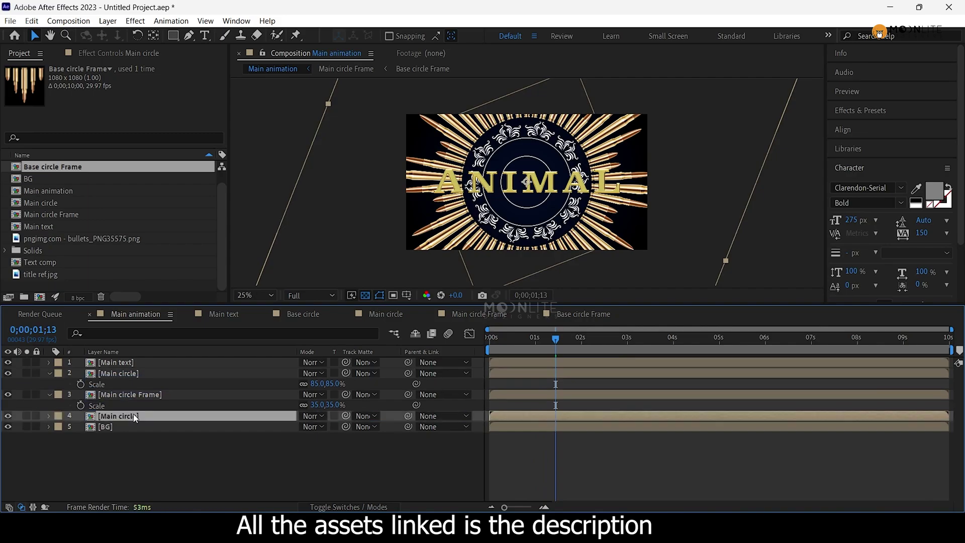
{"action": "key", "text": "s"}
{"action": "left_click", "coordinate": [332, 426]}
{"action": "type", "text": "25"}
{"action": "key", "text": "Return"}
{"action": "scroll", "coordinate": [526, 179], "scroll_direction": "up", "scroll_amount": 2}
{"action": "scroll", "coordinate": [526, 179], "scroll_direction": "down", "scroll_amount": 2}
{"action": "key", "text": "period"}
{"action": "key", "text": "Delete"}
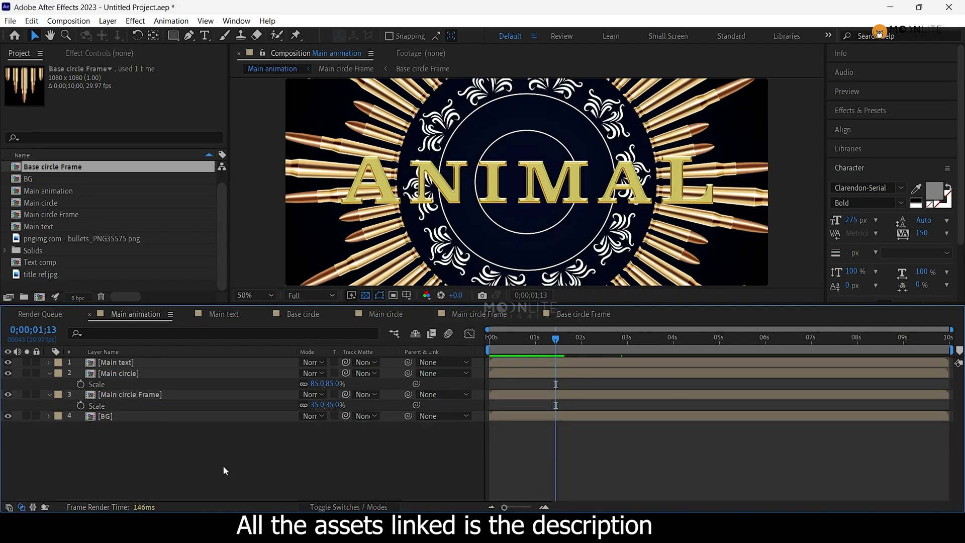
Hide the Main circle layer and inspect the white ornamental frame behind the title up close.
{"action": "left_click", "coordinate": [178, 399]}
{"action": "left_click", "coordinate": [165, 372]}
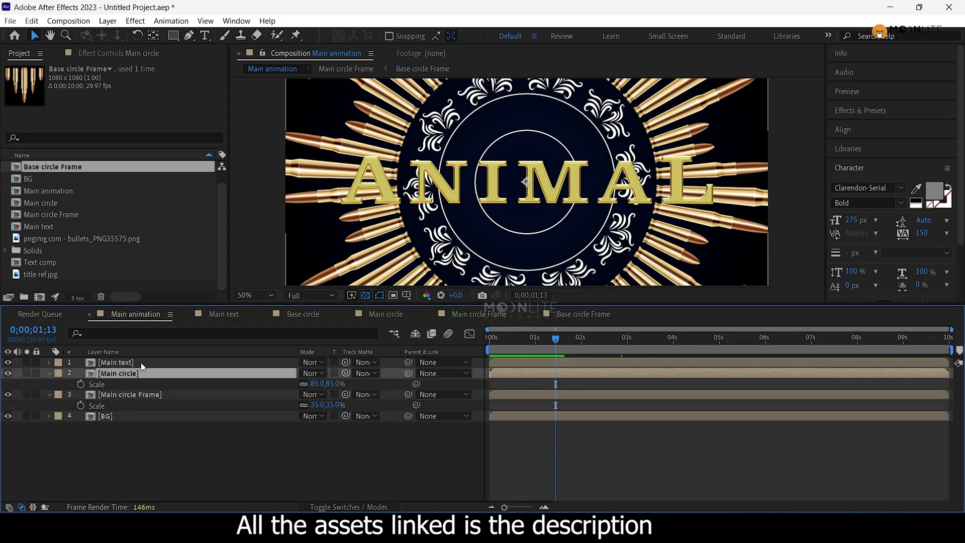
{"action": "left_click", "coordinate": [8, 373]}
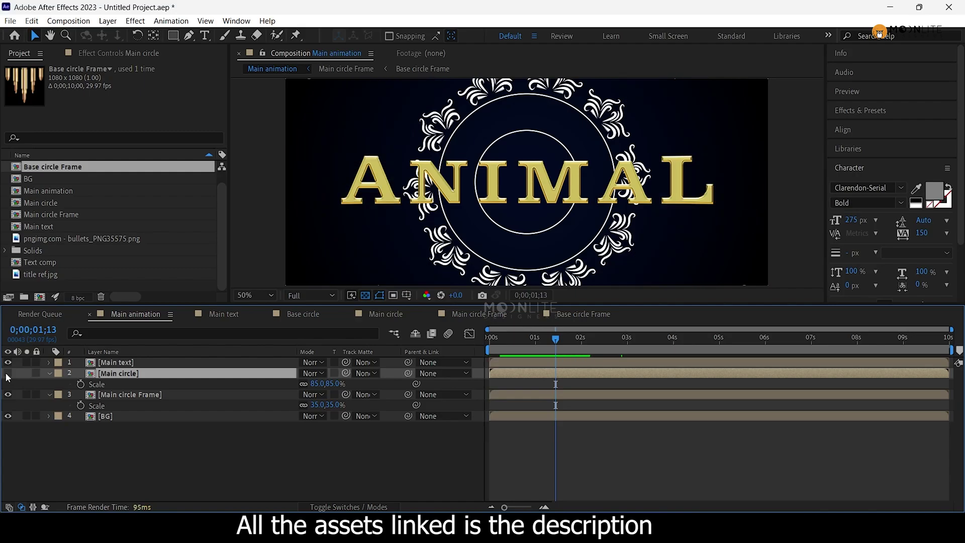
{"action": "left_click", "coordinate": [163, 395]}
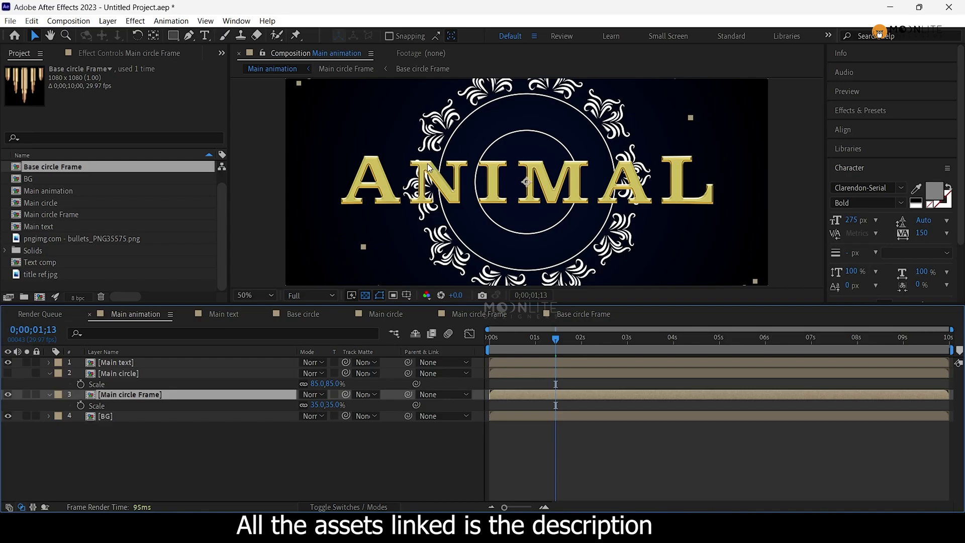
{"action": "scroll", "coordinate": [424, 177], "scroll_direction": "up", "scroll_amount": 2}
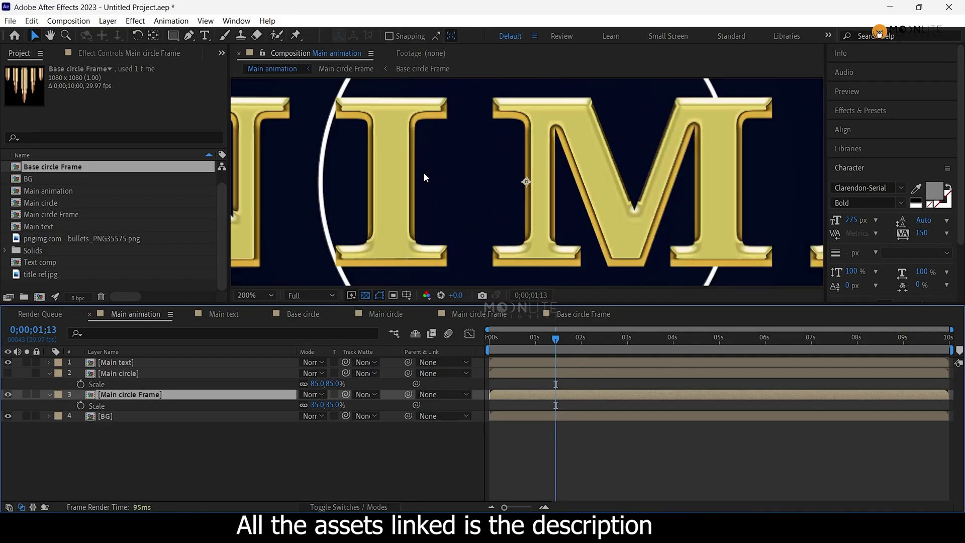
{"action": "key", "text": "comma"}
{"action": "key", "text": "comma"}
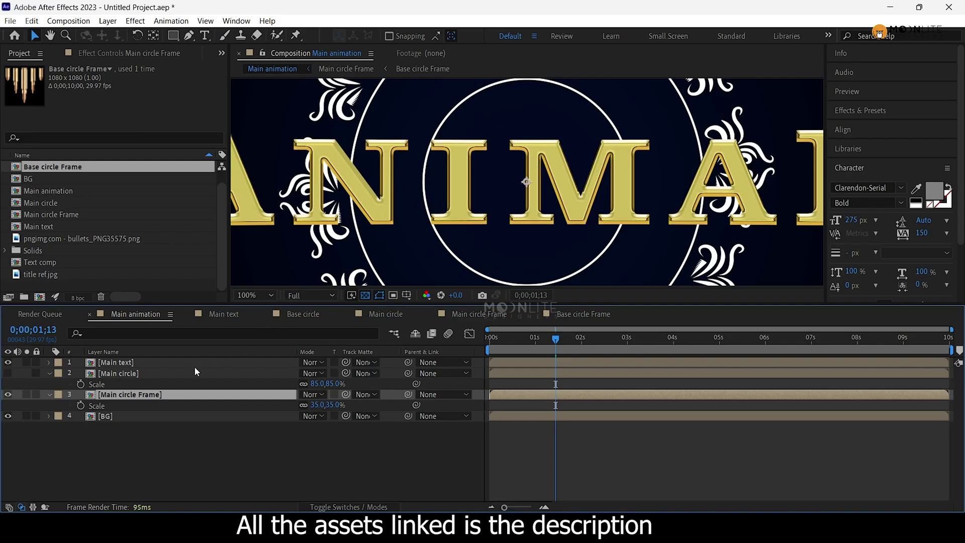
Select the Apply Color LUT effect on Adjustment Layer 1 in Main text, and return to the Main animation composition.
{"action": "double_click", "coordinate": [135, 361]}
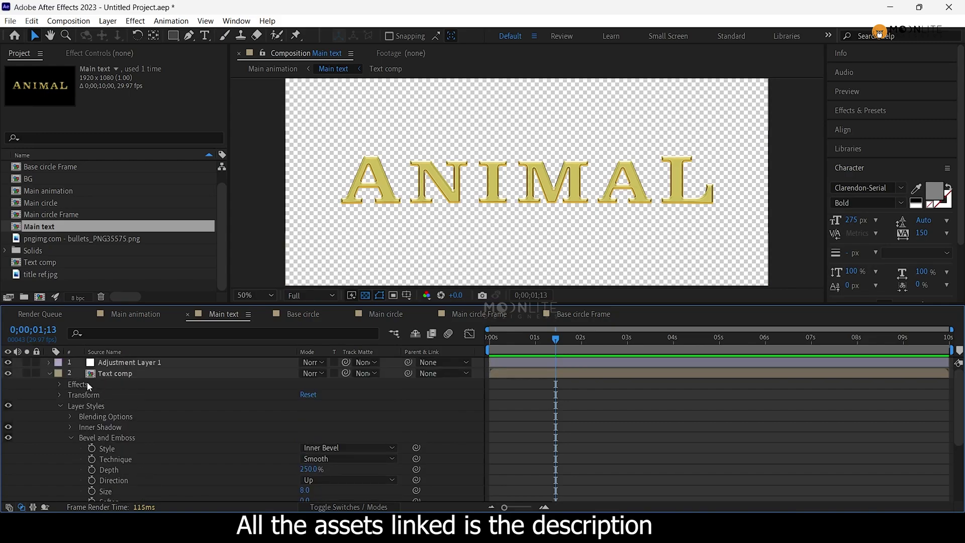
{"action": "left_click", "coordinate": [48, 373]}
{"action": "left_click", "coordinate": [121, 362]}
{"action": "left_click", "coordinate": [157, 56]}
{"action": "left_click", "coordinate": [50, 79]}
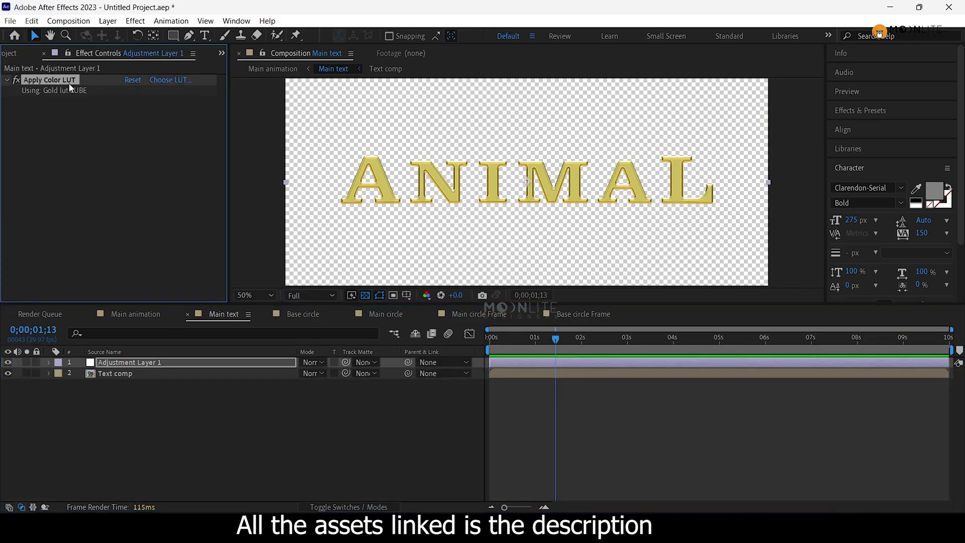
{"action": "key", "text": "Tab"}
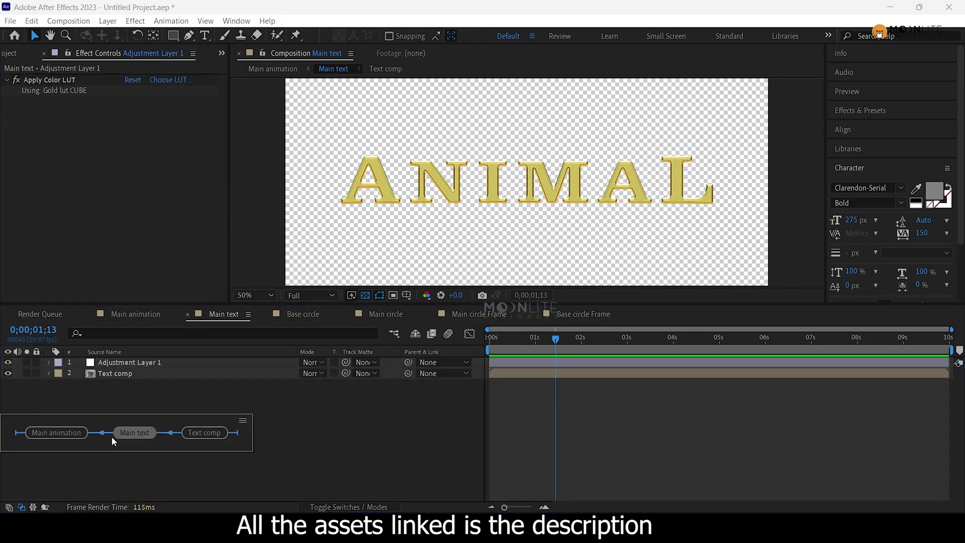
{"action": "left_click", "coordinate": [70, 435]}
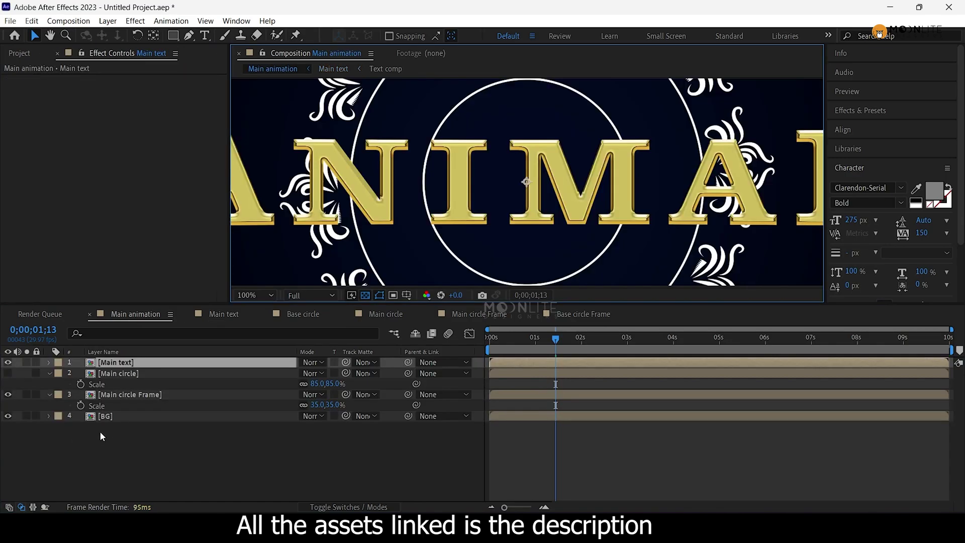
Paste the Apply Color LUT effect using Gold lut.CUBE onto Adjustment Layer 2 in the Main circle Frame composition.
{"action": "double_click", "coordinate": [129, 394]}
{"action": "left_click", "coordinate": [137, 362]}
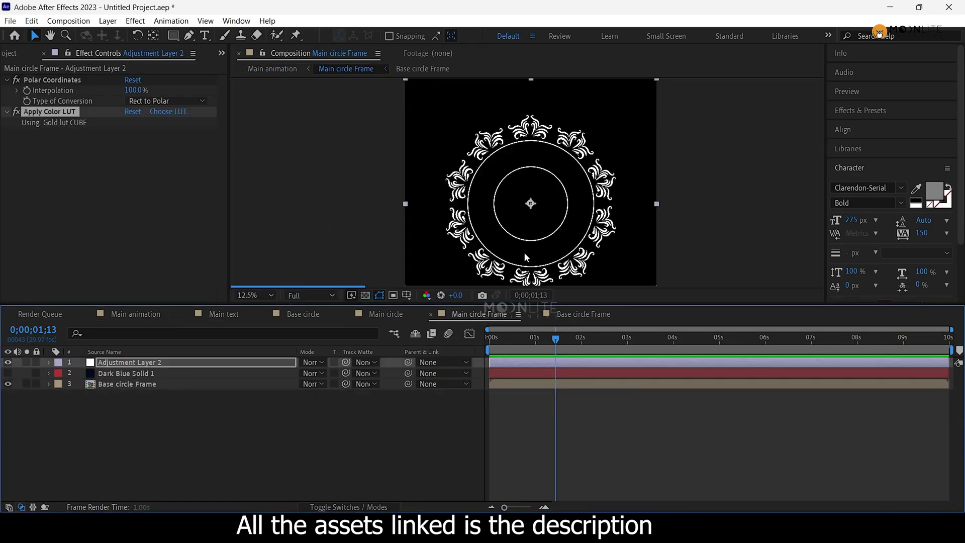
{"action": "scroll", "coordinate": [448, 194], "scroll_direction": "up", "scroll_amount": 4}
{"action": "scroll", "coordinate": [461, 209], "scroll_direction": "down", "scroll_amount": 2}
{"action": "left_click_drag", "start_coordinate": [462, 209], "coordinate": [464, 221]}
{"action": "scroll", "coordinate": [465, 221], "scroll_direction": "down", "scroll_amount": 2}
{"action": "key", "text": "v"}
Copy the Layer Styles of the Text comp layer in the Main text composition.
{"action": "left_click", "coordinate": [129, 385]}
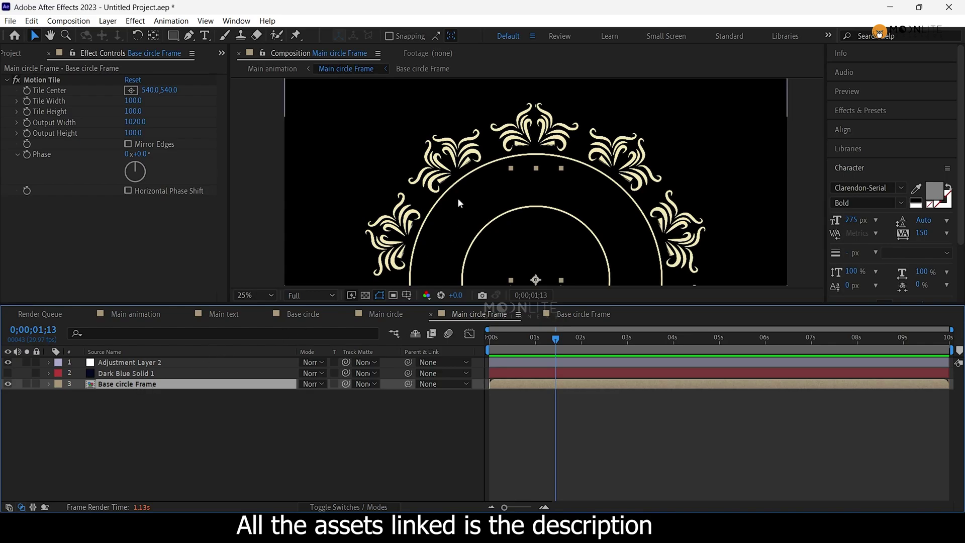
{"action": "key", "text": "Tab"}
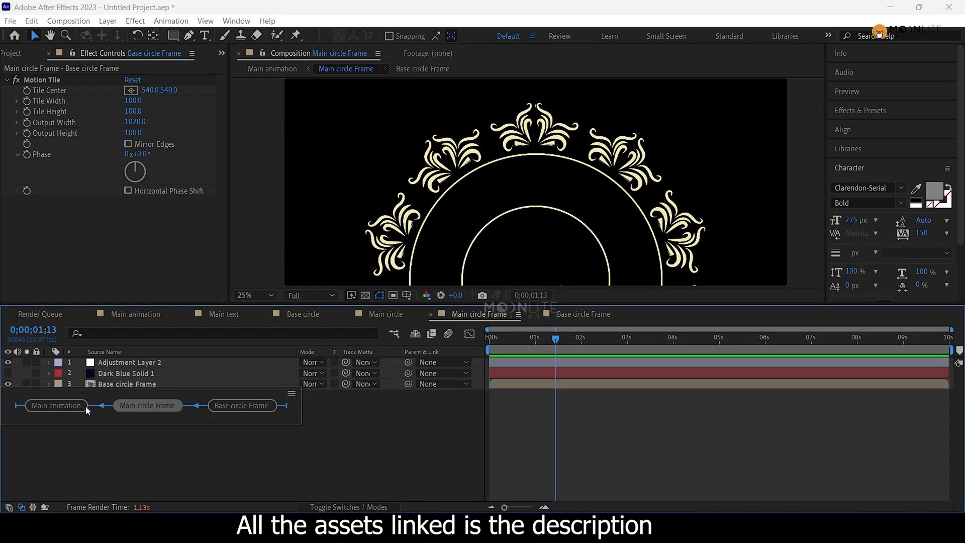
{"action": "left_click", "coordinate": [62, 405]}
{"action": "double_click", "coordinate": [129, 364]}
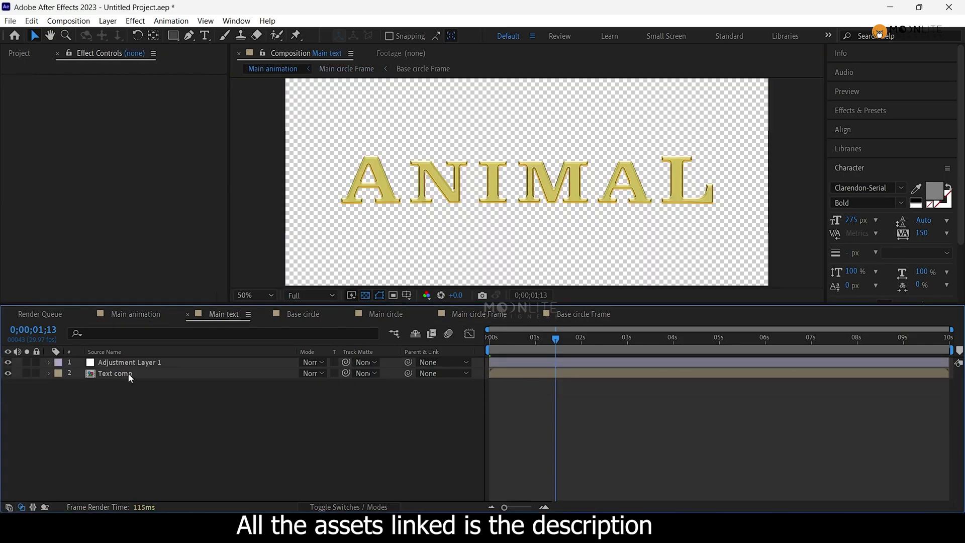
{"action": "left_click", "coordinate": [123, 373]}
{"action": "left_click", "coordinate": [49, 373]}
{"action": "left_click", "coordinate": [95, 405]}
Paste the copied Layer Styles onto the Base circle Frame layer in Main circle Frame.
{"action": "key", "text": "Tab"}
{"action": "left_click", "coordinate": [45, 423]}
{"action": "double_click", "coordinate": [132, 395]}
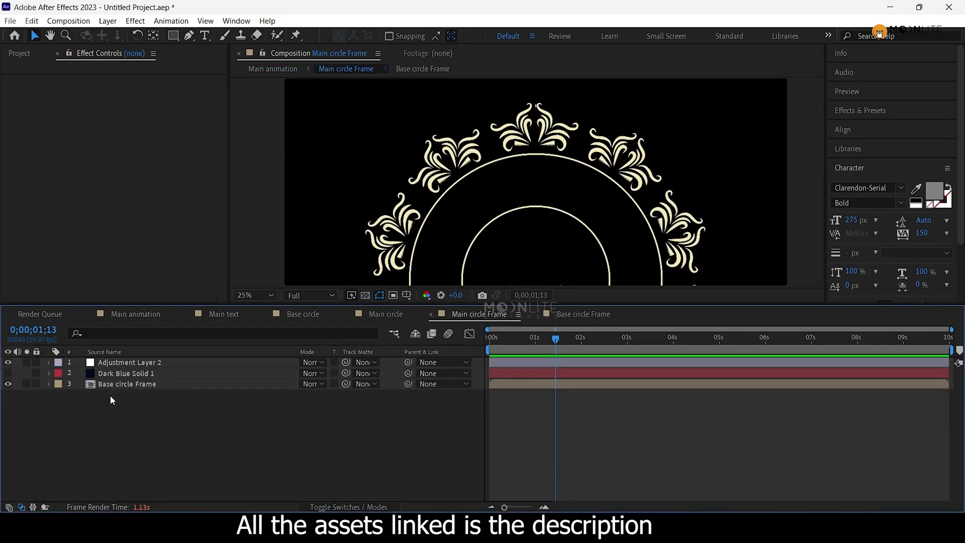
{"action": "left_click", "coordinate": [112, 387]}
{"action": "left_click", "coordinate": [176, 414]}
Add a Fill effect to the Base circle Frame layer.
{"action": "left_click", "coordinate": [133, 384]}
{"action": "key", "text": "ctrl+space"}
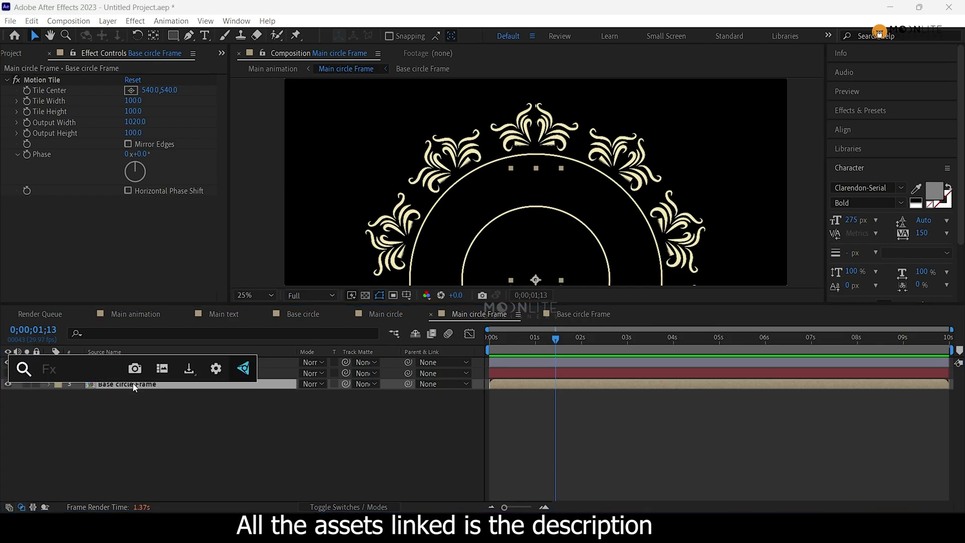
{"action": "type", "text": "fi"}
{"action": "left_click", "coordinate": [133, 388]}
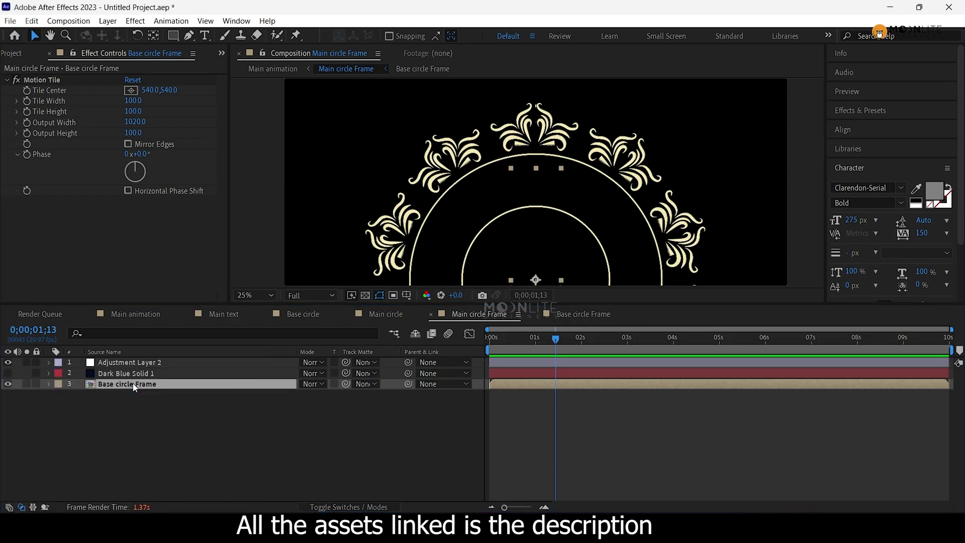
Set the Fill color to mid grey with 0% saturation and 50% brightness (808080).
{"action": "left_click", "coordinate": [130, 233]}
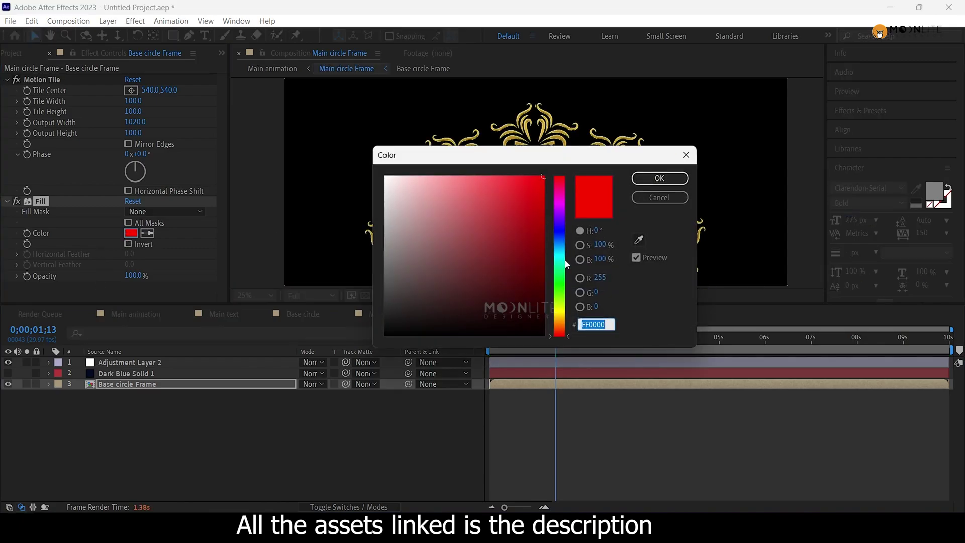
{"action": "left_click", "coordinate": [604, 259]}
{"action": "type", "text": "80"}
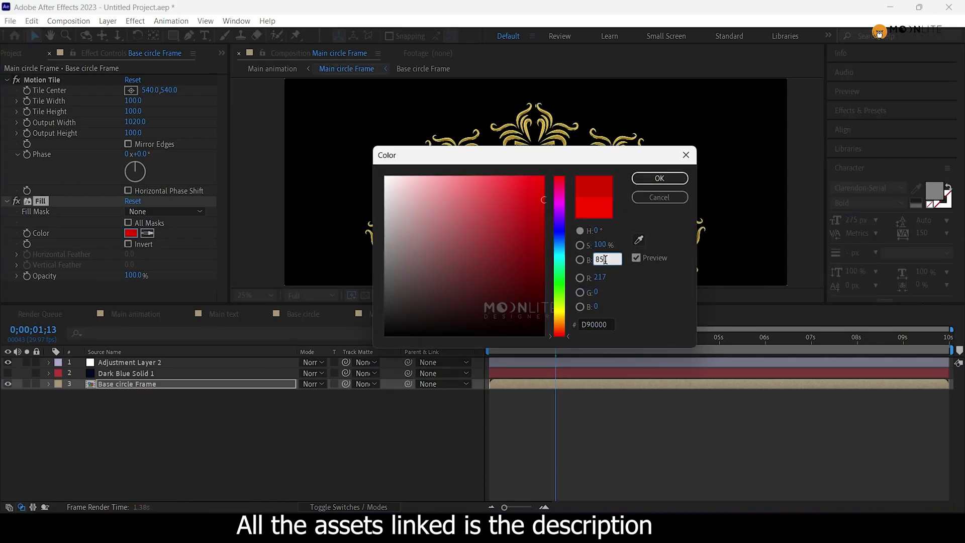
{"action": "key", "text": "BackSpace"}
{"action": "key", "text": "BackSpace"}
{"action": "type", "text": "50"}
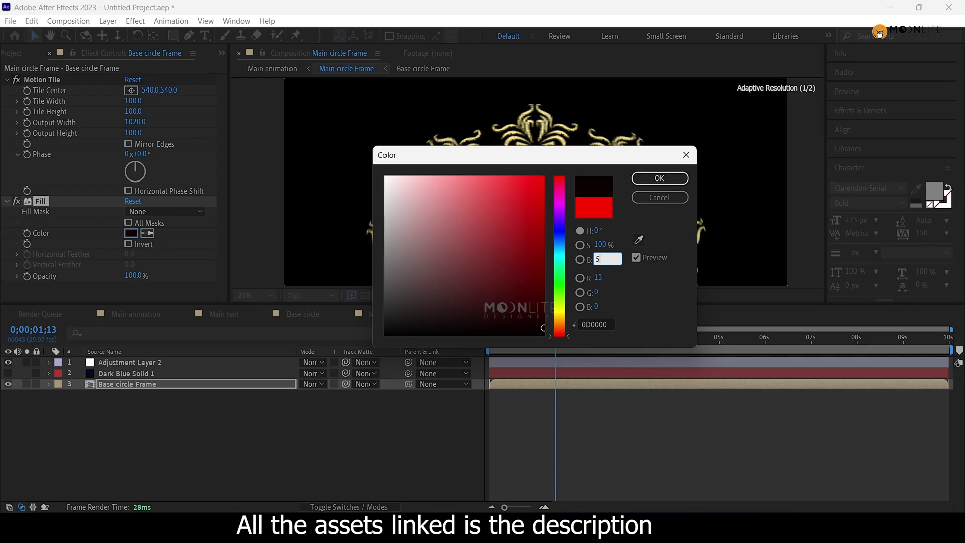
{"action": "left_click", "coordinate": [600, 245]}
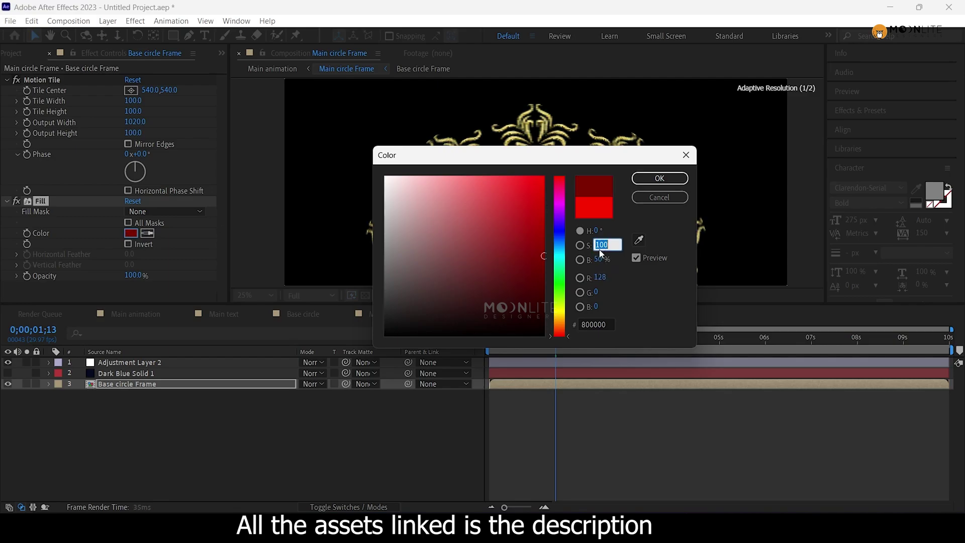
{"action": "type", "text": "0"}
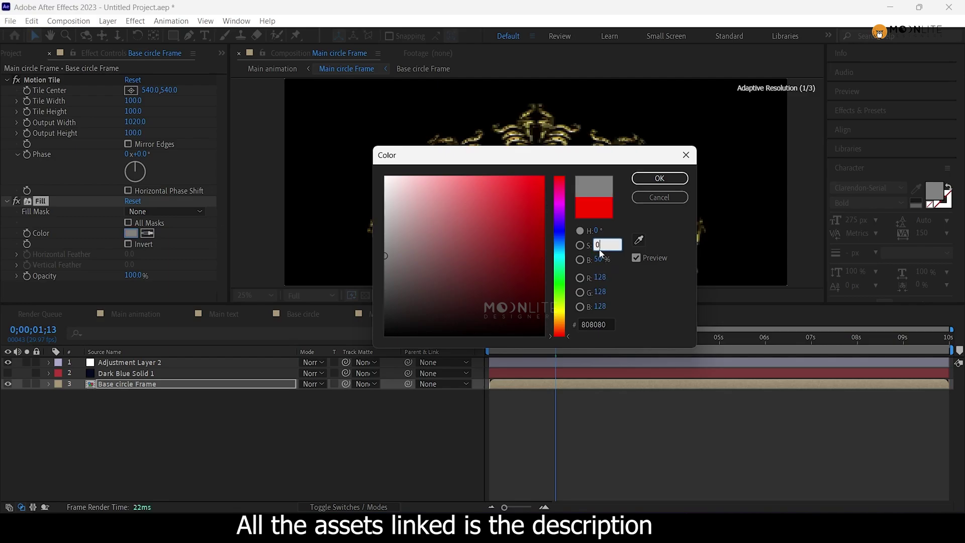
{"action": "left_click", "coordinate": [645, 179]}
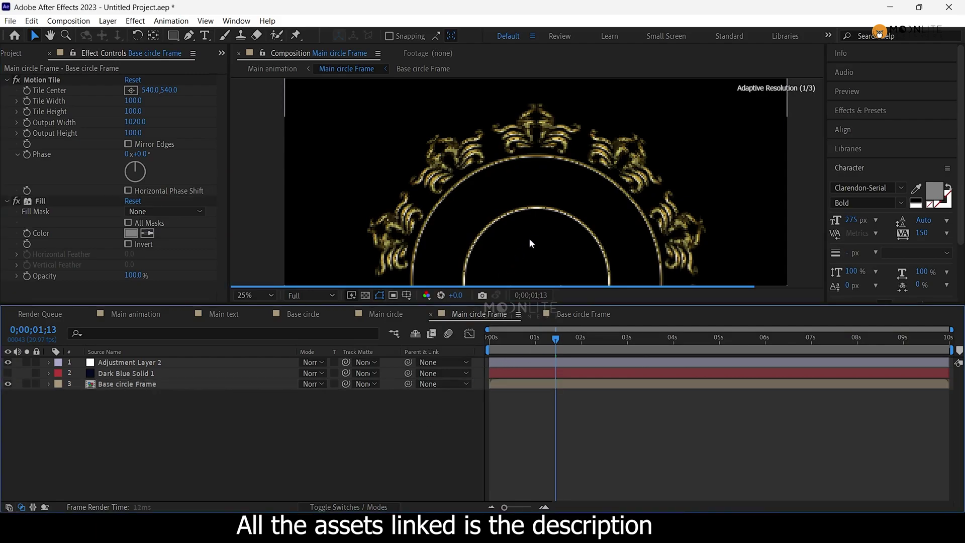
Inspect the beveled gold ornaments up close and review the Fill effect and layer styles of Base circle Frame.
{"action": "scroll", "coordinate": [528, 237], "scroll_direction": "up", "scroll_amount": 1}
{"action": "key", "text": "space"}
{"action": "left_click_drag", "start_coordinate": [369, 158], "coordinate": [520, 186]}
{"action": "scroll", "coordinate": [520, 186], "scroll_direction": "up", "scroll_amount": 1}
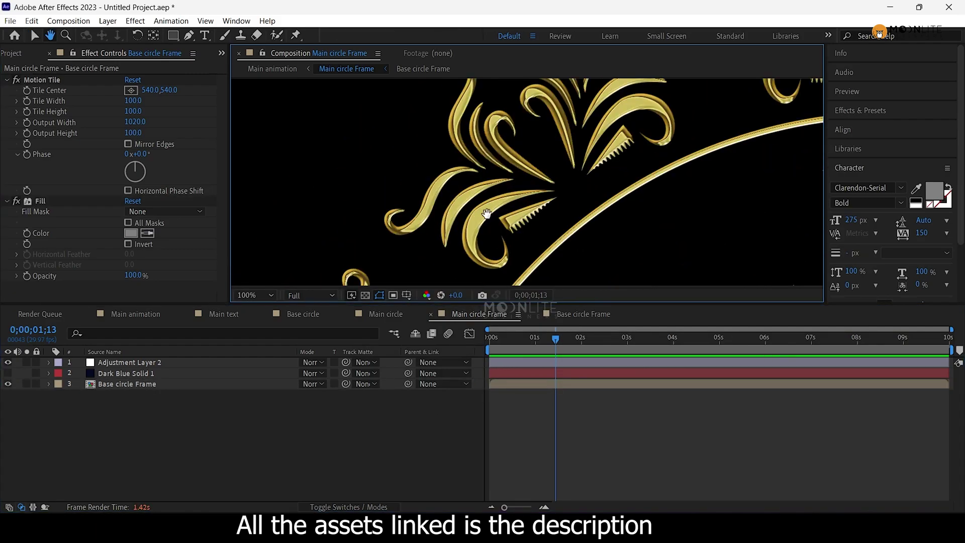
{"action": "scroll", "coordinate": [530, 161], "scroll_direction": "up", "scroll_amount": 1}
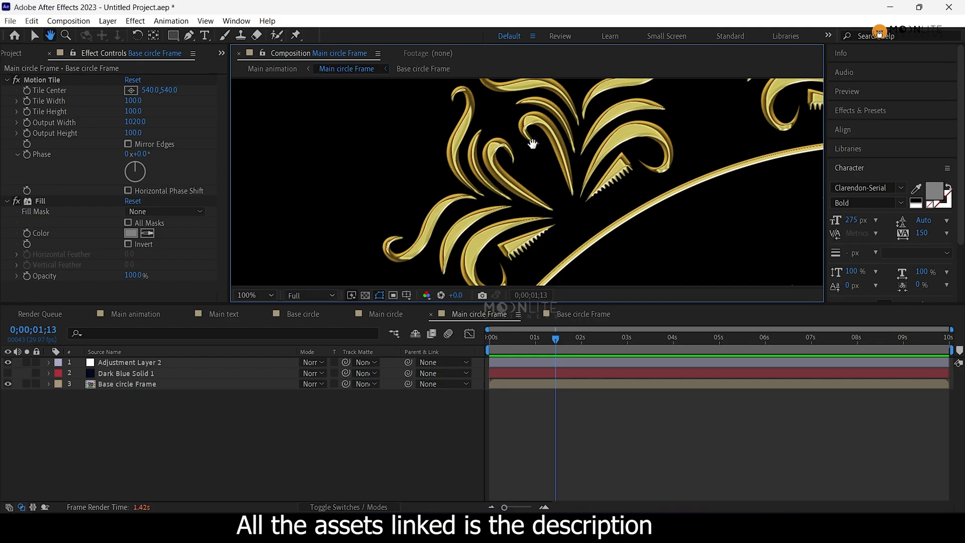
{"action": "key", "text": "v"}
{"action": "left_click", "coordinate": [15, 201]}
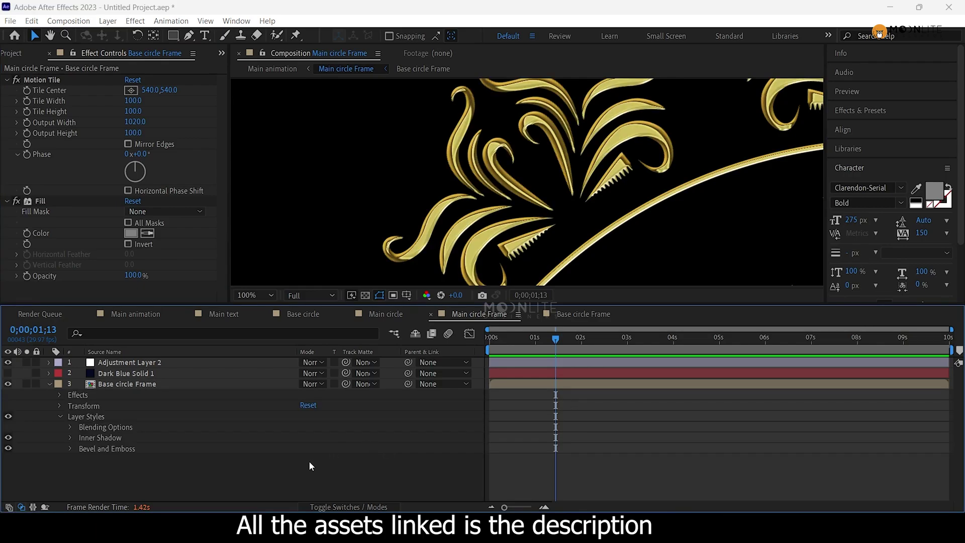
Return to Main animation and enlarge the Main circle Frame layer to 61% scale so it surrounds the title.
{"action": "key", "text": "Tab"}
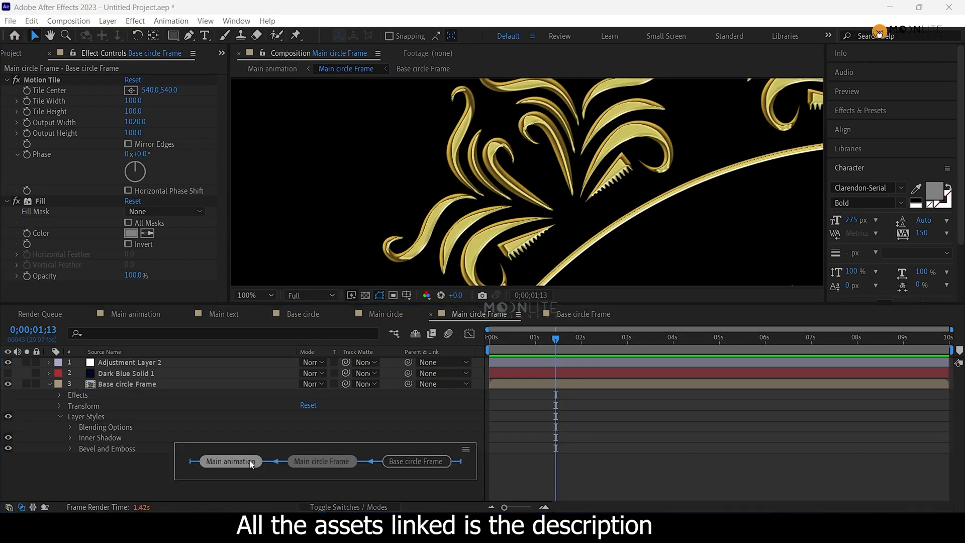
{"action": "left_click", "coordinate": [250, 460]}
{"action": "scroll", "coordinate": [453, 155], "scroll_direction": "down", "scroll_amount": 3}
{"action": "scroll", "coordinate": [484, 147], "scroll_direction": "up", "scroll_amount": 1}
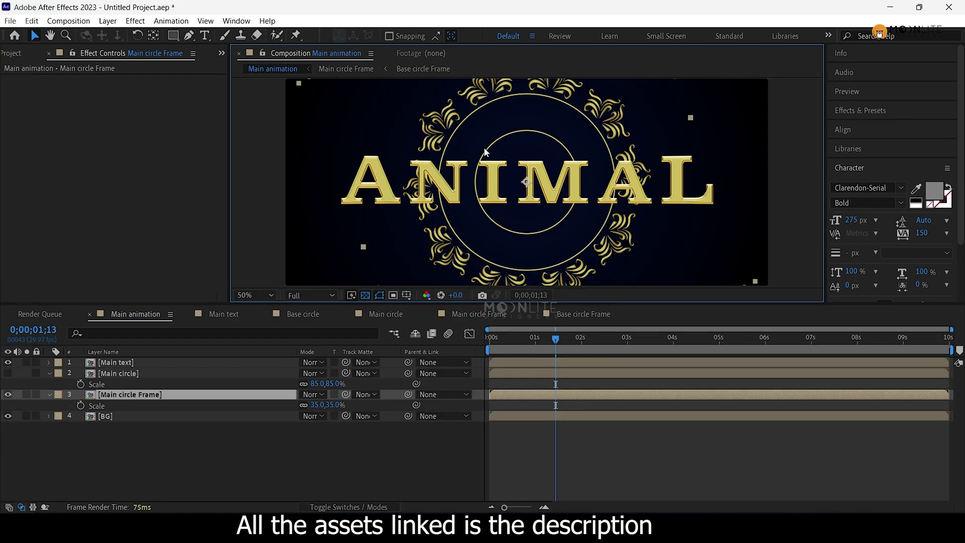
{"action": "left_click", "coordinate": [143, 373]}
{"action": "left_click", "coordinate": [201, 394]}
{"action": "left_click_drag", "start_coordinate": [326, 405], "coordinate": [358, 416]}
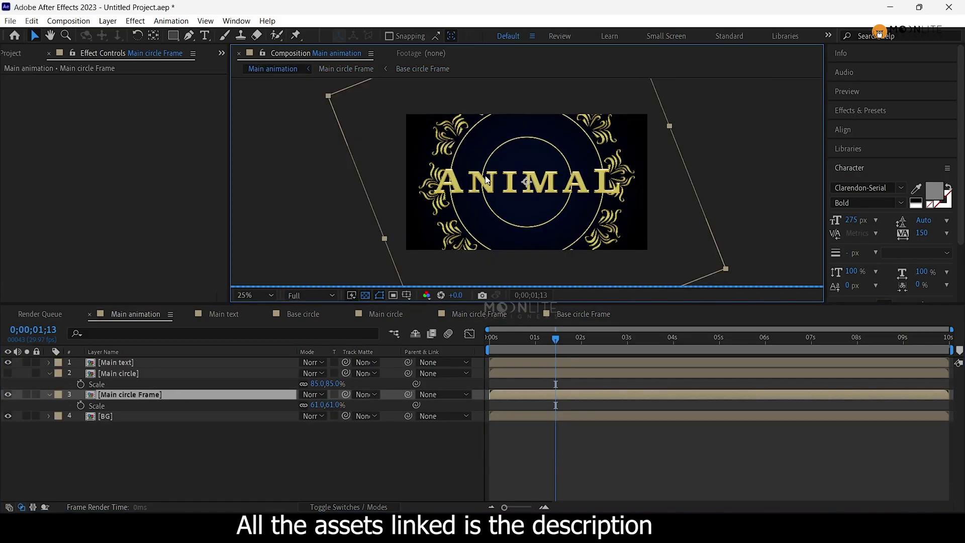
{"action": "key", "text": "period"}
{"action": "left_click", "coordinate": [143, 427]}
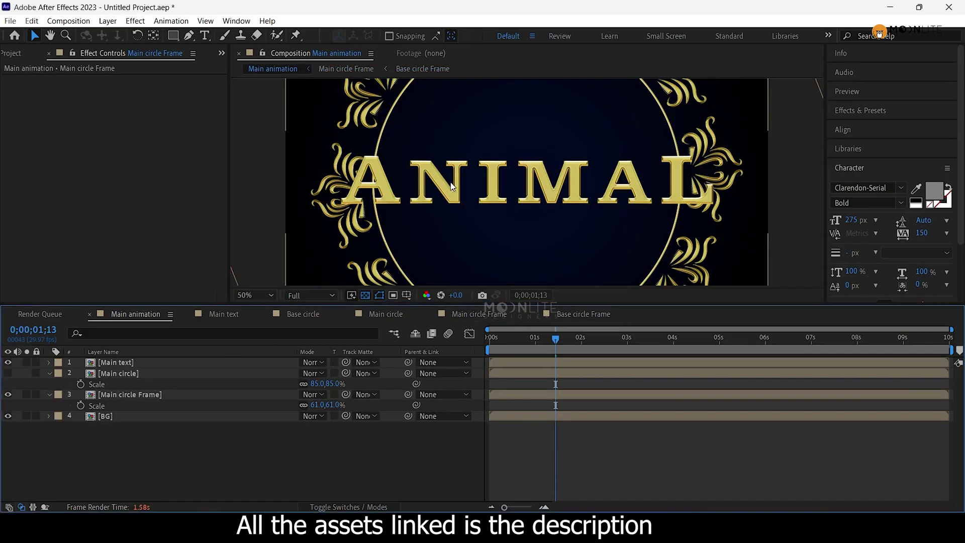
Duplicate the ANIMAL text layer in Text comp, hide the original, and select the copy's text.
{"action": "left_click", "coordinate": [132, 364]}
{"action": "double_click", "coordinate": [132, 364]}
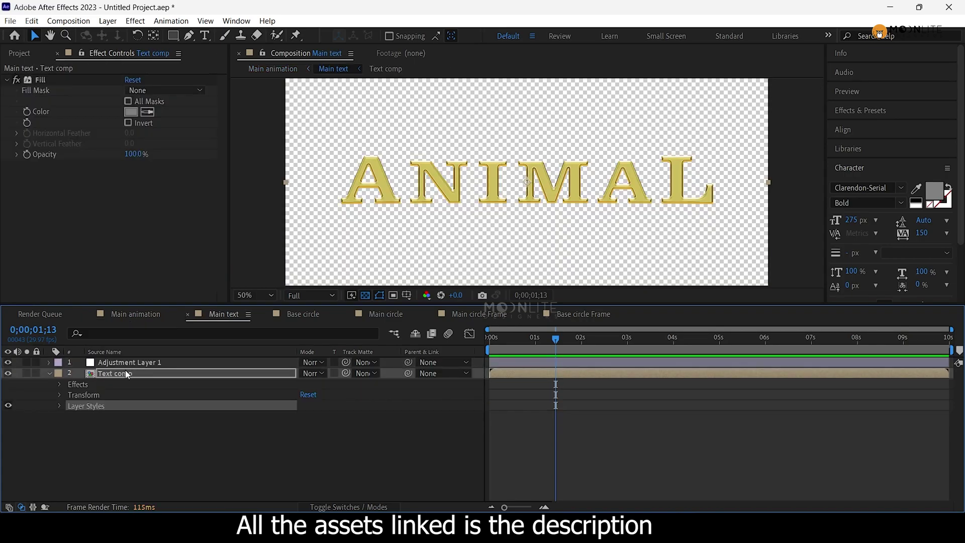
{"action": "double_click", "coordinate": [126, 373]}
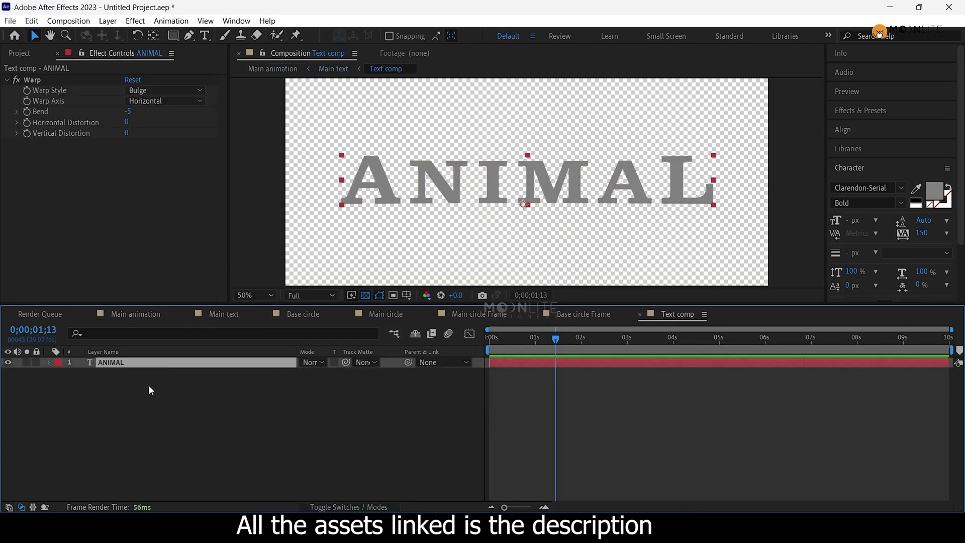
{"action": "key", "text": "ctrl+d"}
{"action": "left_click", "coordinate": [7, 373]}
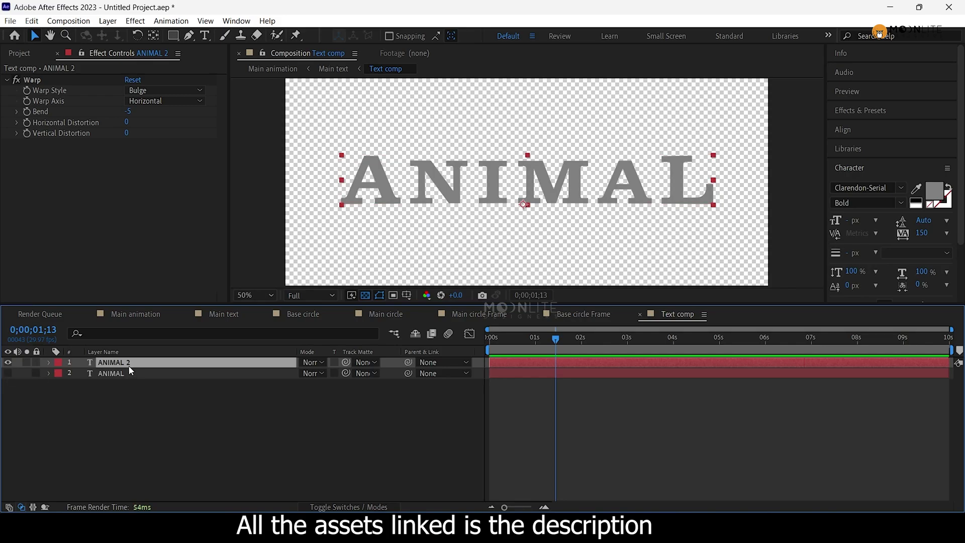
{"action": "double_click", "coordinate": [130, 367]}
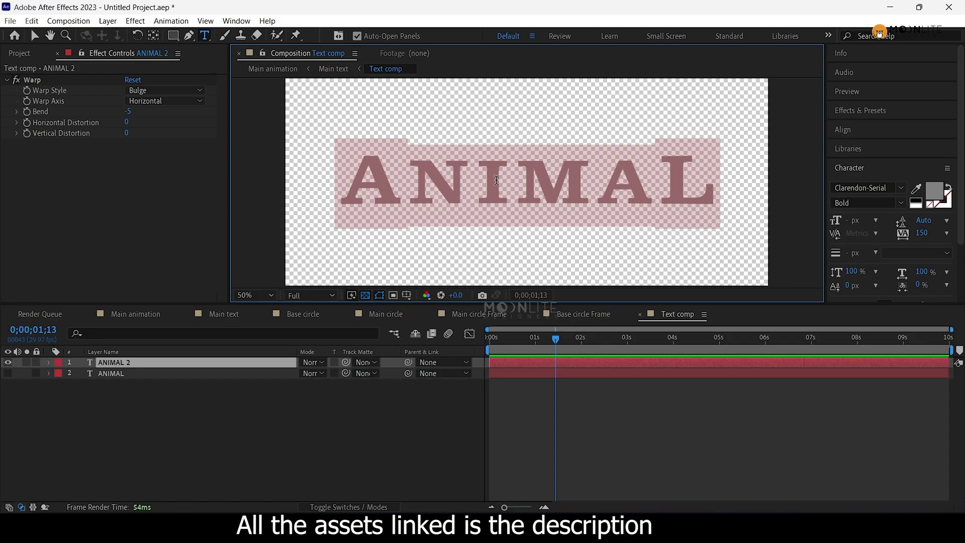
{"action": "left_click", "coordinate": [241, 413]}
{"action": "left_click", "coordinate": [135, 362]}
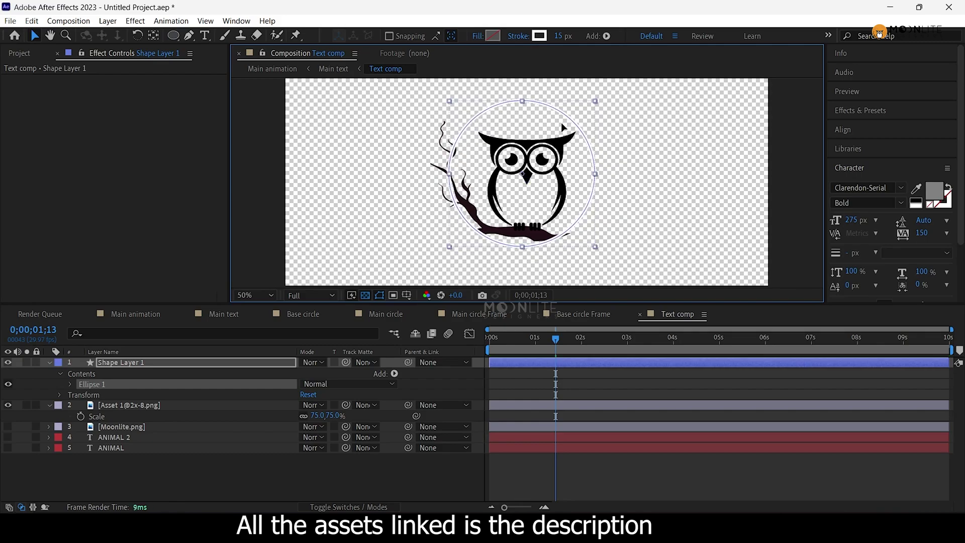
Reposition the circle outline of Shape Layer 1 to center it around the owl, and return to Main text.
{"action": "left_click_drag", "start_coordinate": [561, 123], "coordinate": [571, 130]}
{"action": "left_click", "coordinate": [290, 463]}
{"action": "key", "text": "Tab"}
{"action": "left_click", "coordinate": [184, 470]}
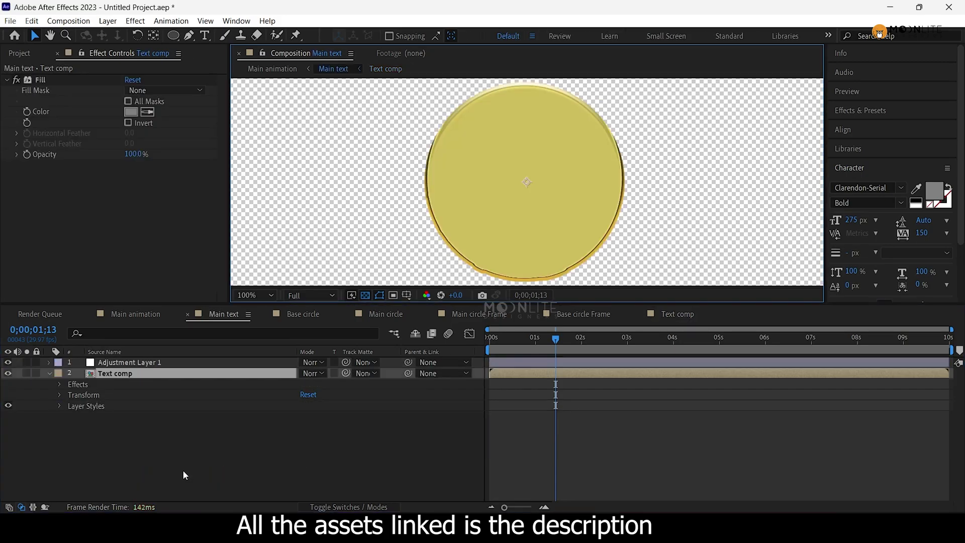
Preview the owl emblem inside the ornamental frame from the start of Main animation.
{"action": "scroll", "coordinate": [504, 179], "scroll_direction": "down", "scroll_amount": 2}
{"action": "left_click", "coordinate": [272, 68]}
{"action": "scroll", "coordinate": [523, 186], "scroll_direction": "down", "scroll_amount": 2}
{"action": "left_click", "coordinate": [490, 335]}
{"action": "key", "text": "space"}
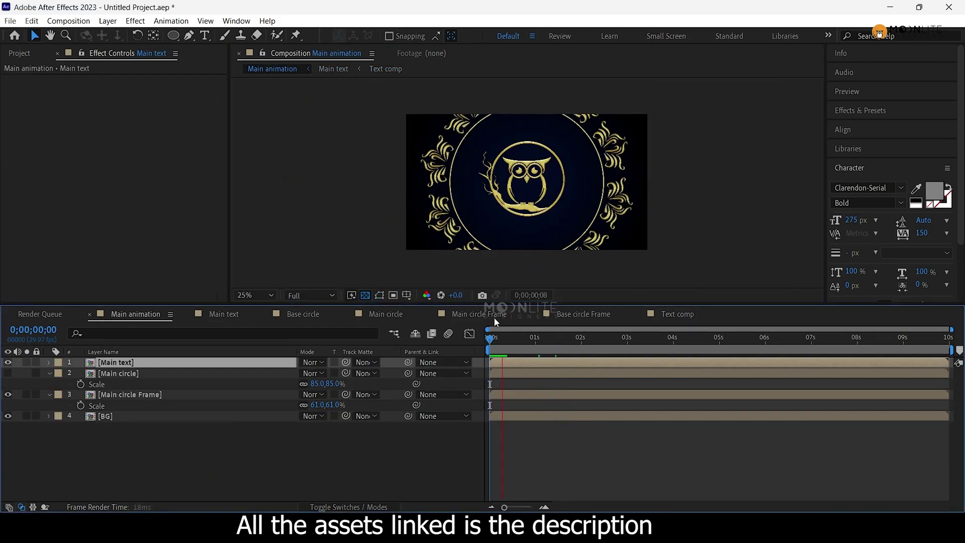
{"action": "key", "text": "space"}
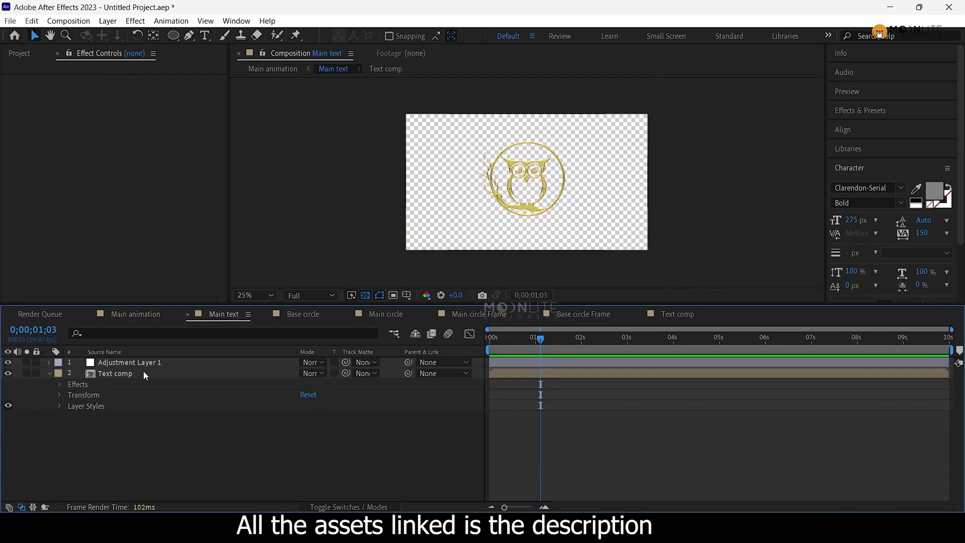
Keyframe the Text comp layer's Scale in Main text from 100% at 0 seconds to 108% at 5 seconds.
{"action": "left_click", "coordinate": [145, 374]}
{"action": "key", "text": "Home"}
{"action": "key", "text": "s"}
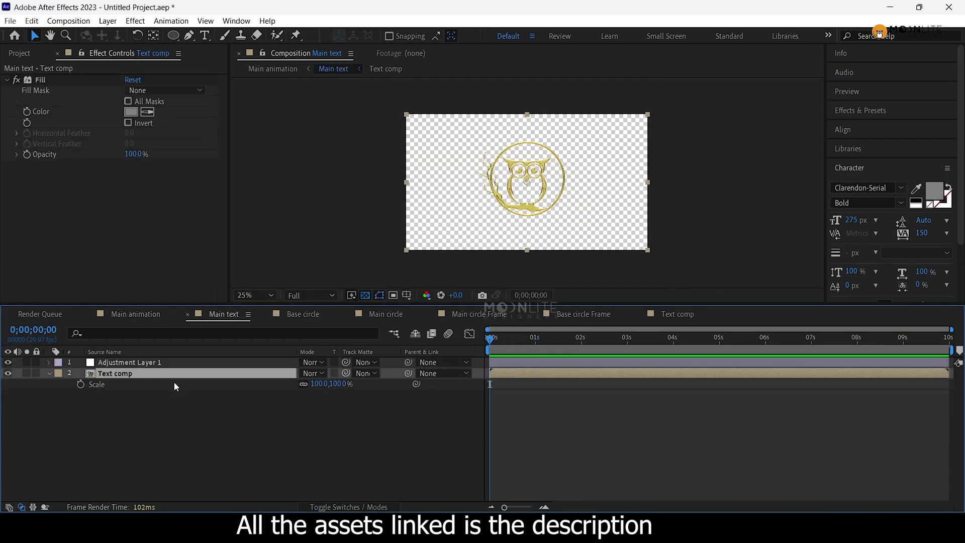
{"action": "left_click", "coordinate": [81, 384]}
{"action": "left_click_drag", "start_coordinate": [588, 338], "coordinate": [720, 338]}
{"action": "left_click", "coordinate": [316, 384]}
{"action": "type", "text": "105"}
{"action": "key", "text": "Return"}
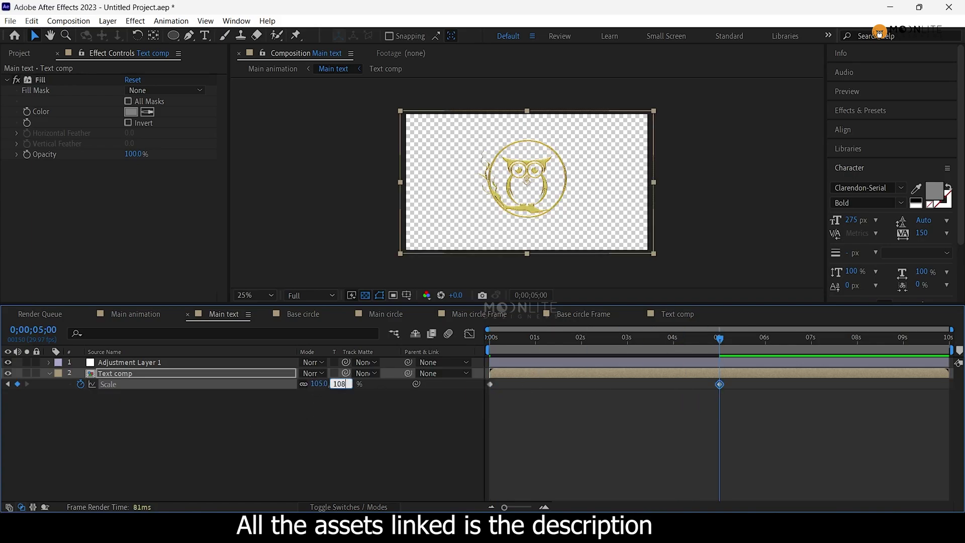
Play Main animation from the start and examine the scaling gold owl up close.
{"action": "left_click", "coordinate": [135, 313]}
{"action": "left_click_drag", "start_coordinate": [543, 338], "coordinate": [489, 338]}
{"action": "key", "text": "space"}
{"action": "scroll", "coordinate": [480, 197], "scroll_direction": "up", "scroll_amount": 2}
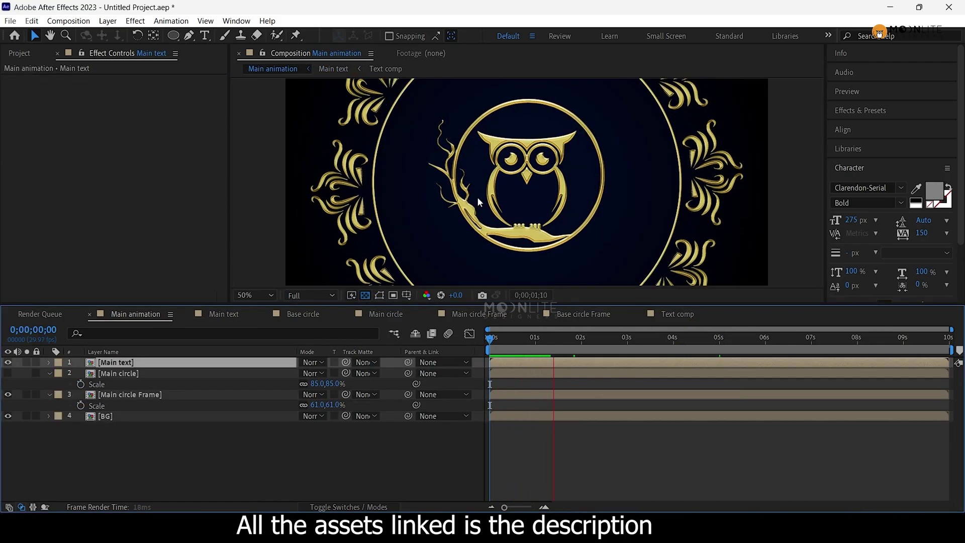
{"action": "scroll", "coordinate": [477, 197], "scroll_direction": "up", "scroll_amount": 2}
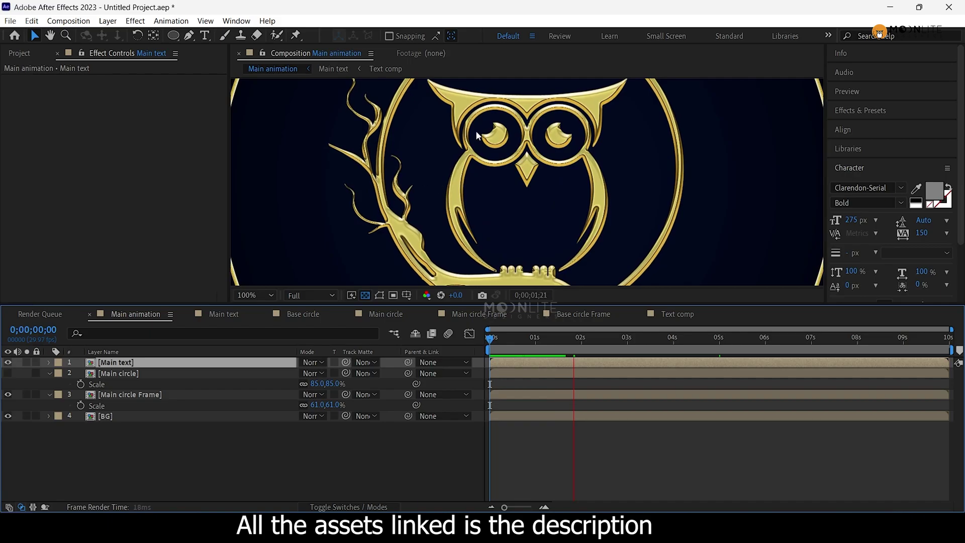
{"action": "scroll", "coordinate": [563, 207], "scroll_direction": "down", "scroll_amount": 4}
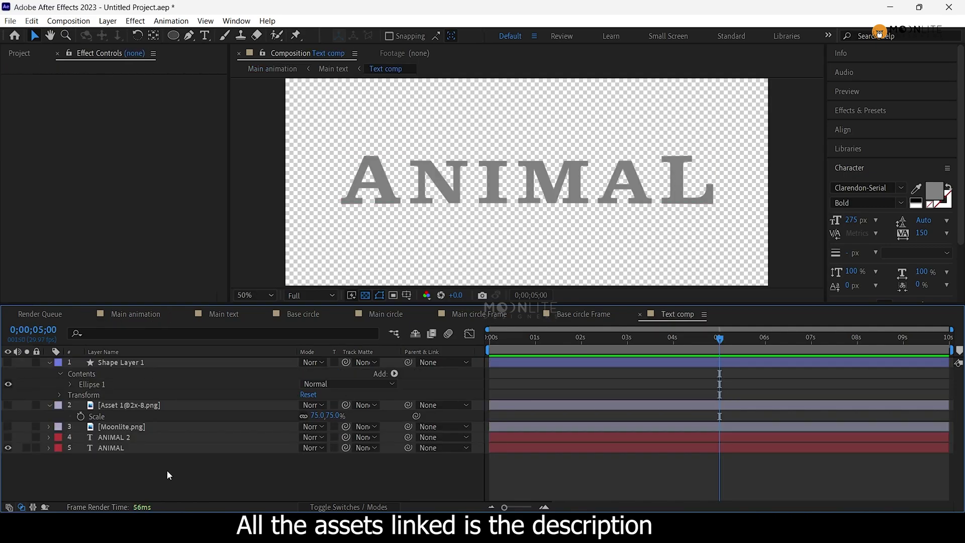
Hide the ANIMAL text layer in Text comp and show the ANIMAL 2 layer instead.
{"action": "left_click", "coordinate": [126, 437]}
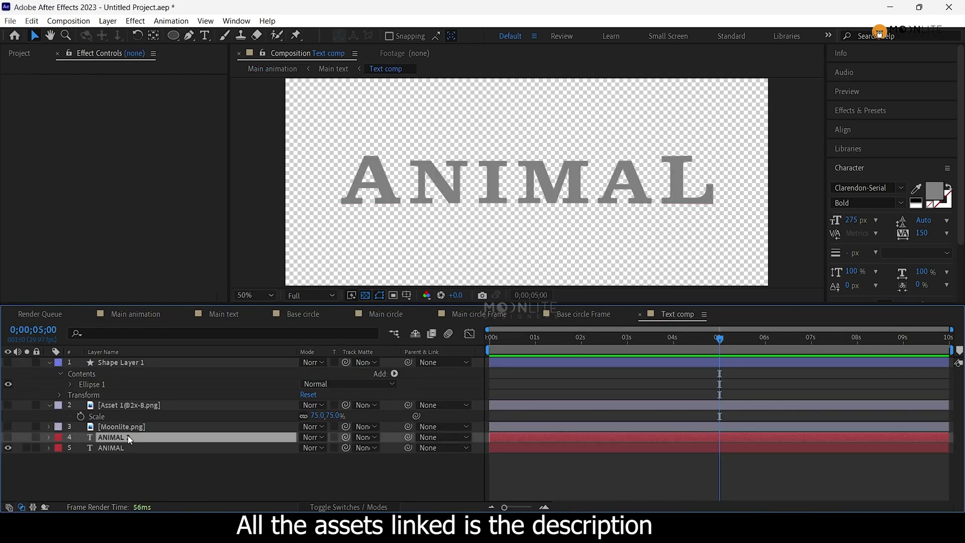
{"action": "left_click", "coordinate": [8, 448]}
{"action": "left_click", "coordinate": [7, 436]}
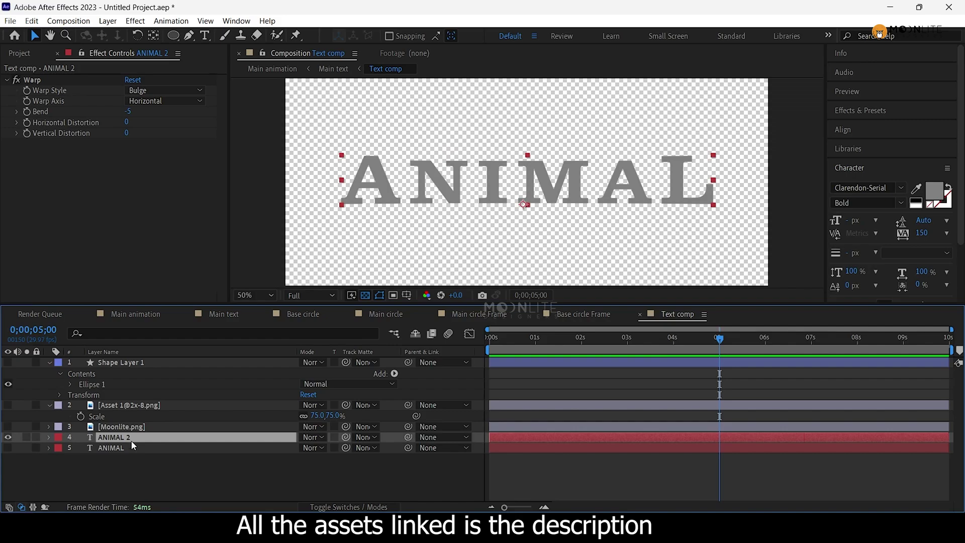
Change the ANIMAL 2 text to Moonlite at 225 px and enlarge its first and last letters to 250 px.
{"action": "key", "text": "ctrl+t"}
{"action": "type", "text": "Moonlite"}
{"action": "key", "text": "ctrl+a"}
{"action": "left_click", "coordinate": [852, 219]}
{"action": "type", "text": "225"}
{"action": "left_click_drag", "start_coordinate": [379, 183], "coordinate": [309, 183]}
{"action": "left_click_drag", "start_coordinate": [853, 219], "coordinate": [869, 220]}
{"action": "left_click_drag", "start_coordinate": [699, 186], "coordinate": [749, 185]}
{"action": "left_click", "coordinate": [851, 220]}
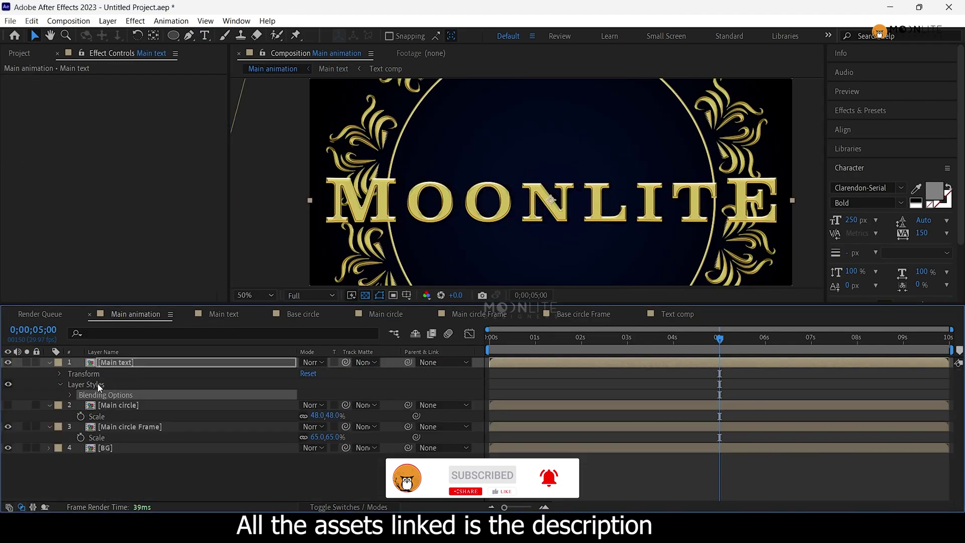
Apply two Drop Shadow effects to Main text in Main animation, both at 100% opacity and softness 75, with distances 33 and 89.
{"action": "key", "text": "ctrl+space"}
{"action": "type", "text": "do"}
{"action": "left_click", "coordinate": [101, 389]}
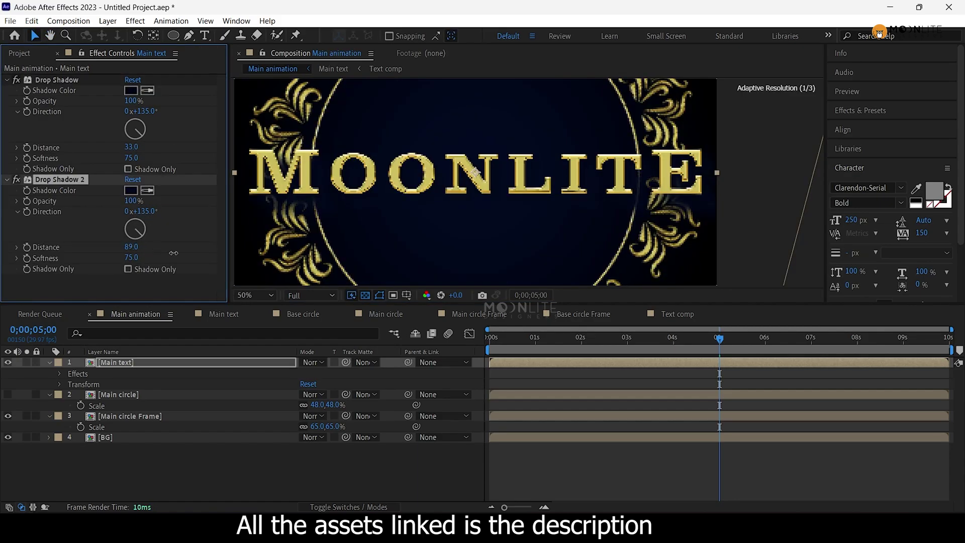
In Text comp, resize Moonlite's first and last letters to 225 px and add a duplicate line reading Designers at 175 px.
{"action": "double_click", "coordinate": [115, 362]}
{"action": "double_click", "coordinate": [118, 375]}
{"action": "double_click", "coordinate": [118, 437]}
{"action": "left_click_drag", "start_coordinate": [678, 209], "coordinate": [727, 201]}
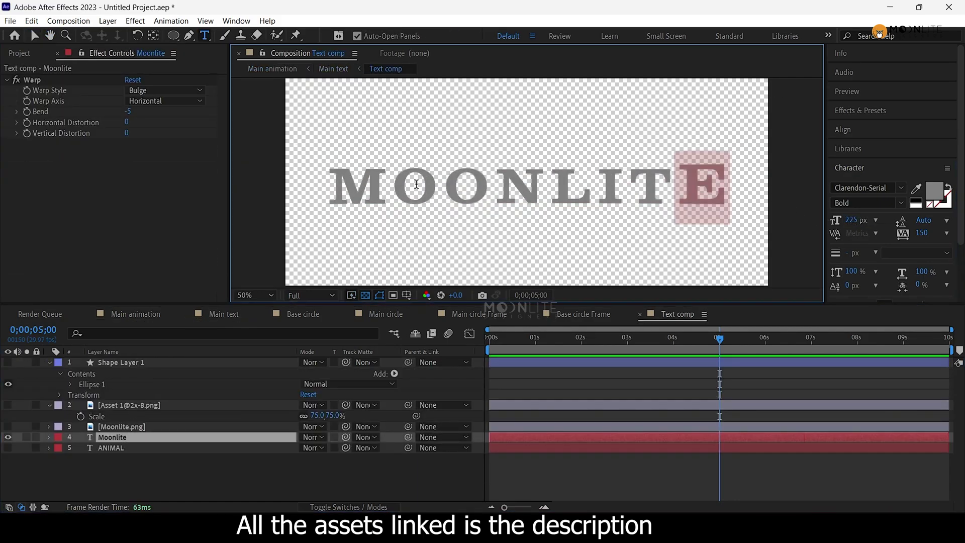
{"action": "key", "text": "Escape"}
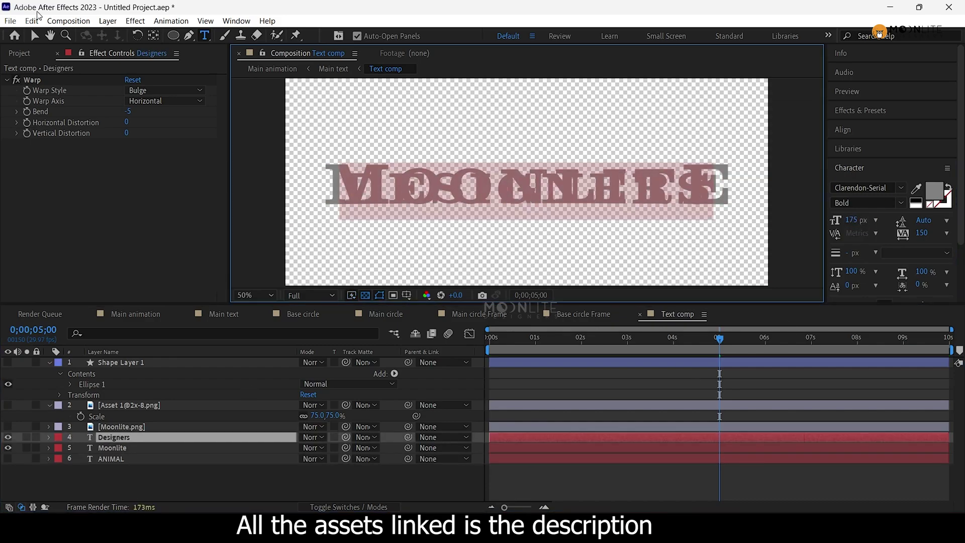
Set the first and last letters of the Designers line to 200 px below Moonlite.
{"action": "double_click", "coordinate": [445, 224]}
{"action": "left_click", "coordinate": [854, 219]}
{"action": "left_click_drag", "start_coordinate": [678, 226], "coordinate": [719, 227]}
{"action": "left_click", "coordinate": [854, 220]}
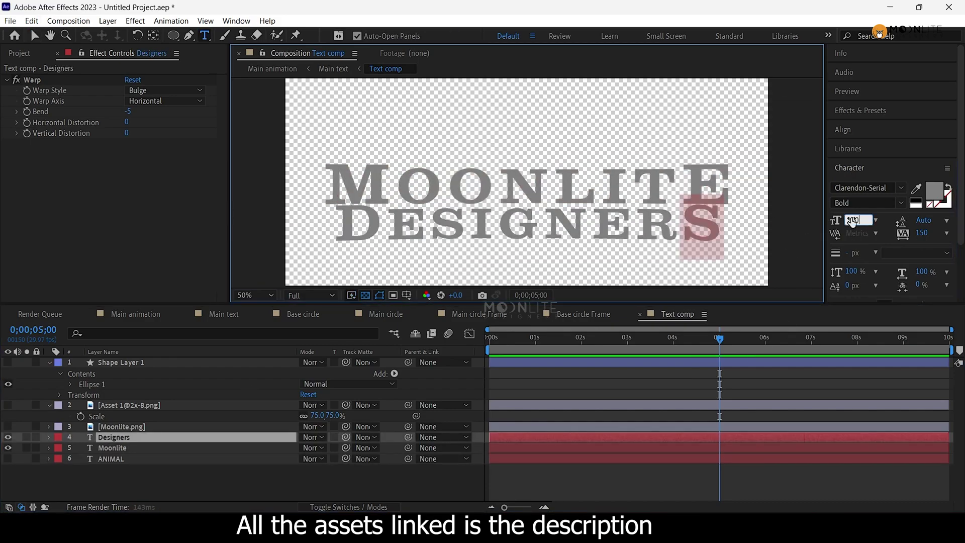
{"action": "type", "text": "200"}
Move the Moonlite and Designers layers up together to centre both lines in Text comp, using the safe-area guides.
{"action": "left_click", "coordinate": [146, 435]}
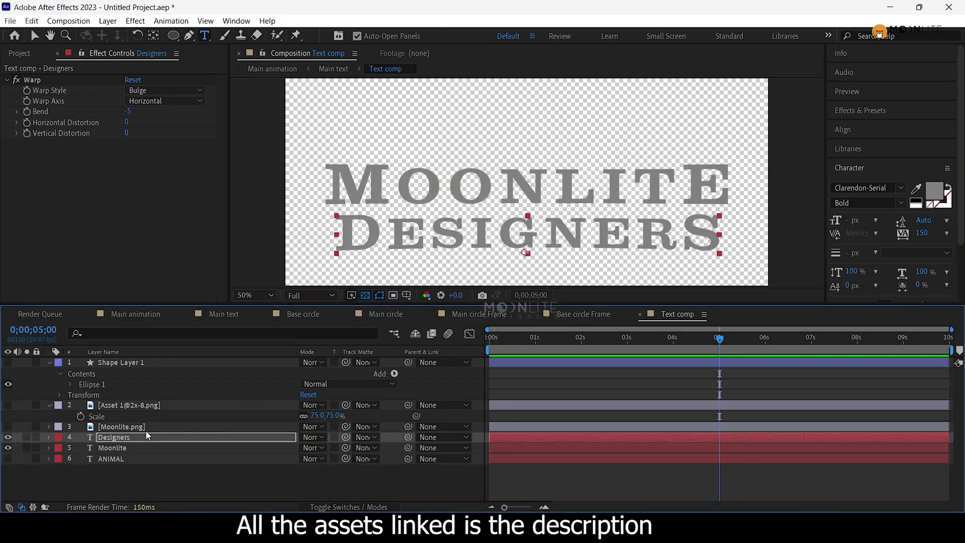
{"action": "left_click", "coordinate": [146, 447], "text": "shift"}
{"action": "scroll", "coordinate": [617, 179], "scroll_direction": "down", "scroll_amount": 2}
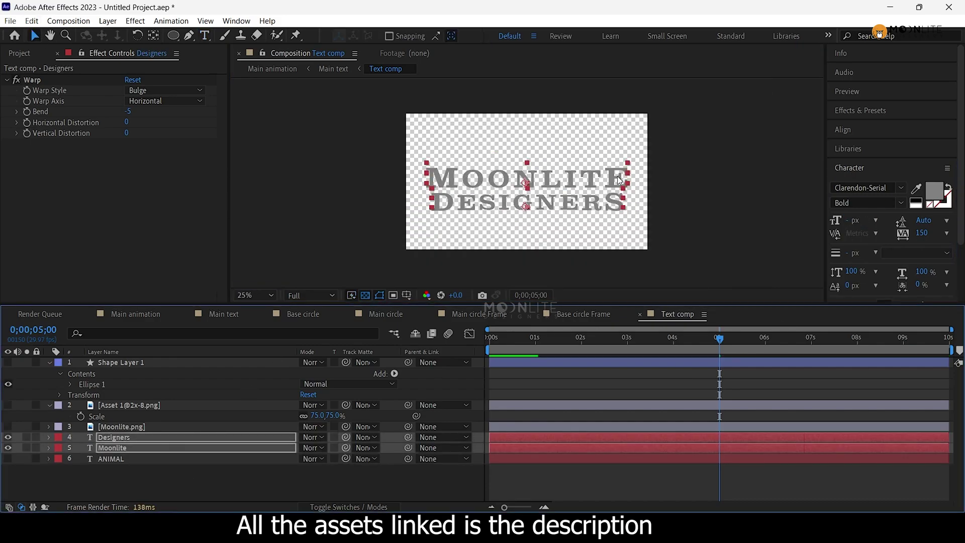
{"action": "left_click_drag", "start_coordinate": [619, 180], "coordinate": [619, 169]}
{"action": "key", "text": "apostrophe"}
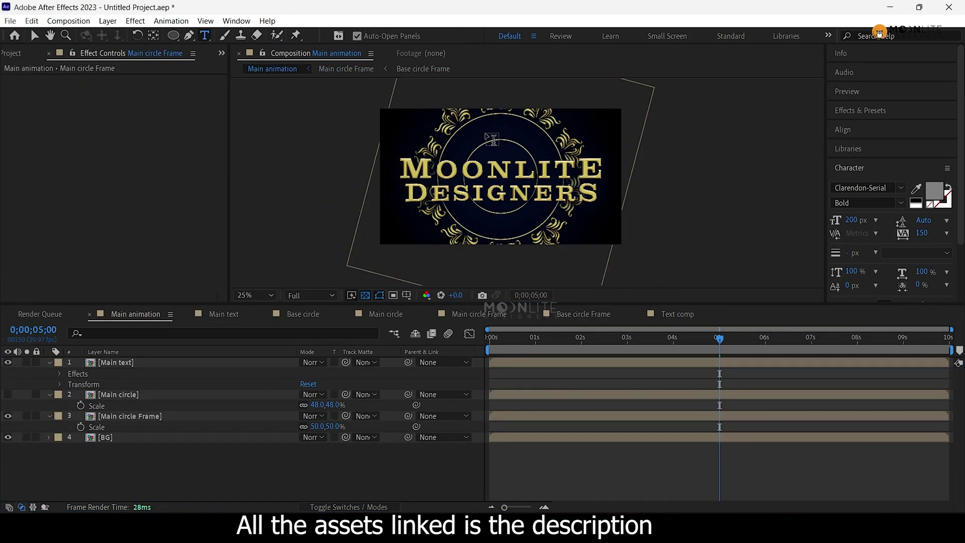
Open the Base circle Frame composition nested inside Main circle Frame and fit it in view.
{"action": "left_click", "coordinate": [148, 394]}
{"action": "double_click", "coordinate": [148, 416]}
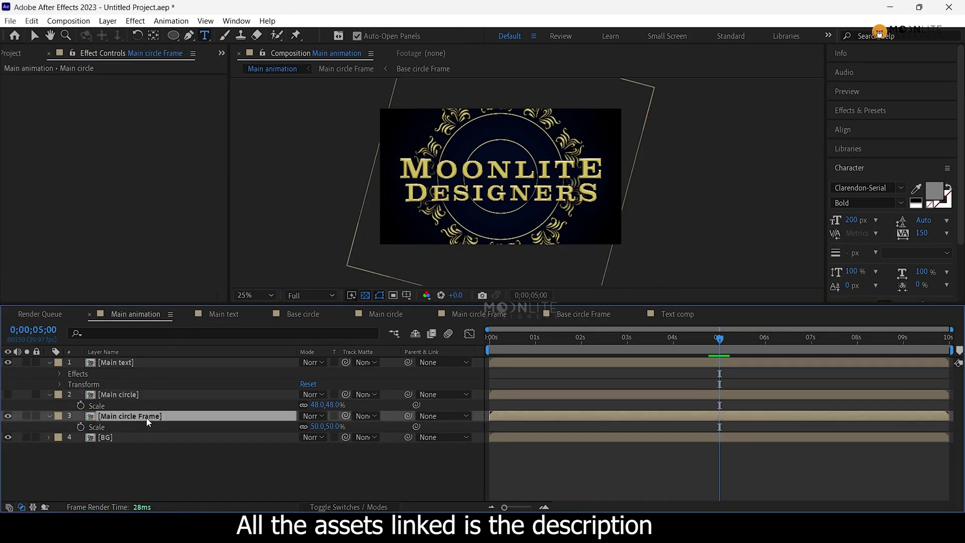
{"action": "double_click", "coordinate": [140, 388]}
{"action": "key", "text": "v"}
{"action": "key", "text": "comma"}
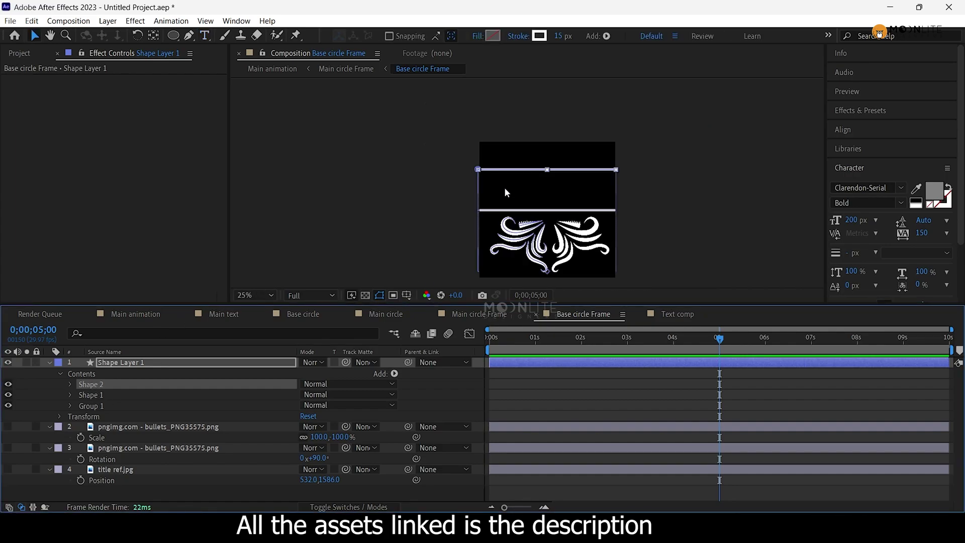
Lock the Base circle Frame viewer and show Main animation in a second locked viewer beside it.
{"action": "left_click", "coordinate": [263, 53]}
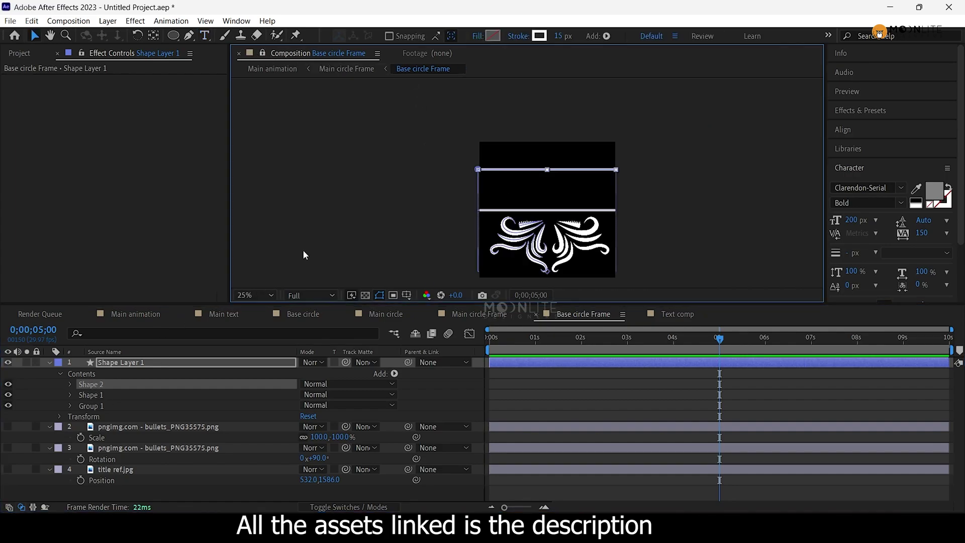
{"action": "left_click", "coordinate": [135, 314]}
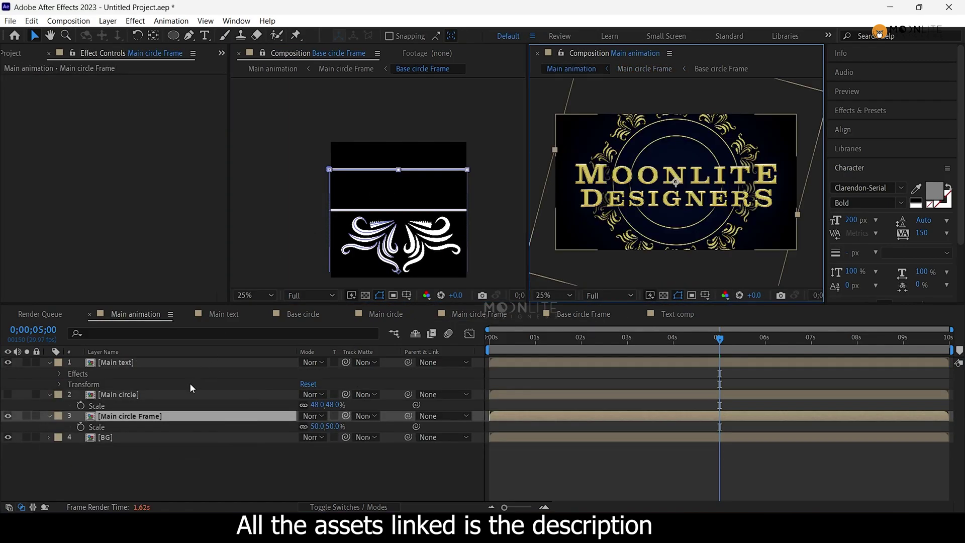
{"action": "left_click", "coordinate": [376, 114]}
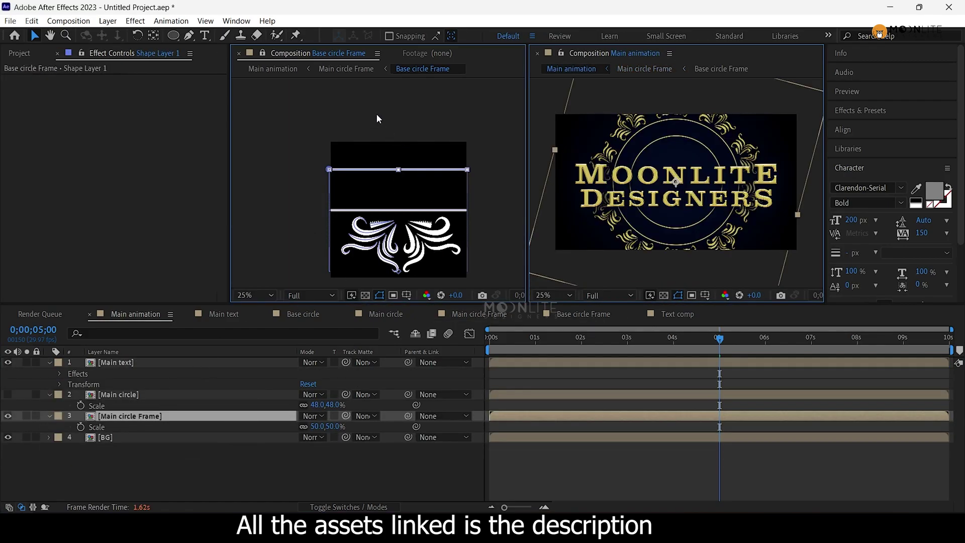
{"action": "left_click", "coordinate": [560, 53]}
Nudge Shape 2 of Shape Layer 1 vertically in Base circle Frame to resize the inner ring, ending slightly below its starting height.
{"action": "double_click", "coordinate": [166, 414]}
{"action": "double_click", "coordinate": [166, 361]}
{"action": "scroll", "coordinate": [339, 190], "scroll_direction": "up", "scroll_amount": 1}
{"action": "left_click_drag", "start_coordinate": [363, 178], "coordinate": [315, 191]}
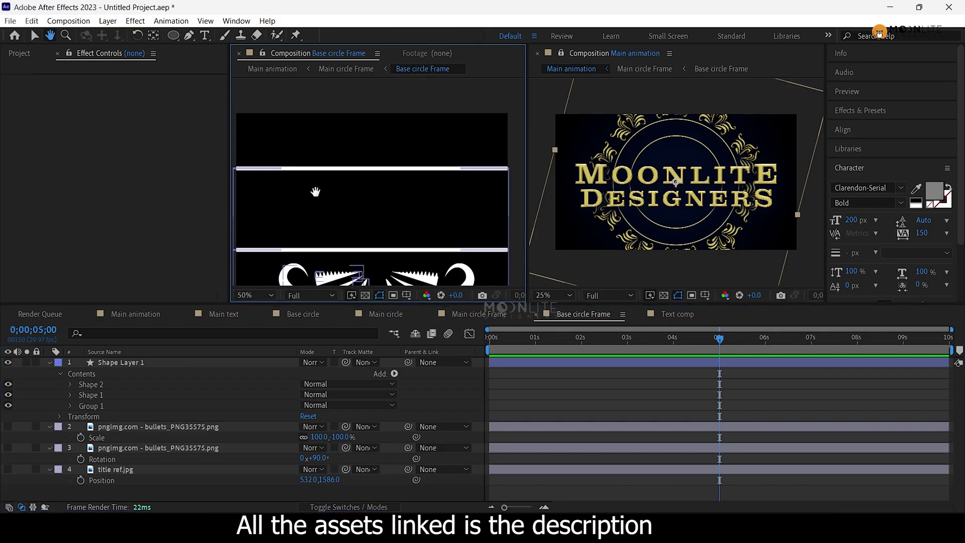
{"action": "left_click", "coordinate": [131, 381]}
{"action": "key", "text": "shift+Down"}
{"action": "key", "text": "shift+Down"}
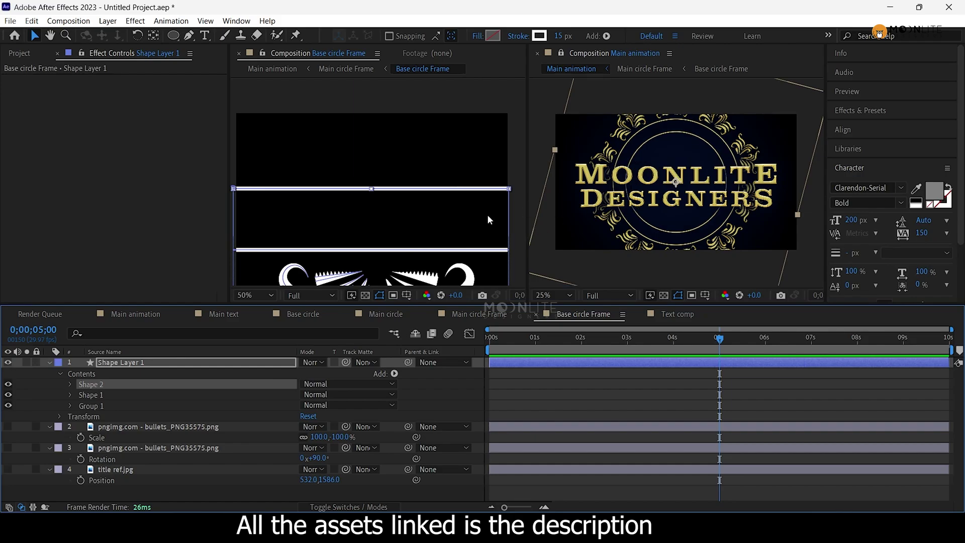
{"action": "key", "text": "shift+Up"}
{"action": "key", "text": "shift+Up"}
{"action": "key", "text": "shift+Up"}
{"action": "key", "text": "shift+Up"}
{"action": "key", "text": "shift+Up"}
{"action": "key", "text": "shift+Up"}
{"action": "key", "text": "shift+Up"}
{"action": "key", "text": "shift+Up"}
{"action": "key", "text": "shift+Up"}
{"action": "key", "text": "shift+Up"}
{"action": "key", "text": "shift+Up"}
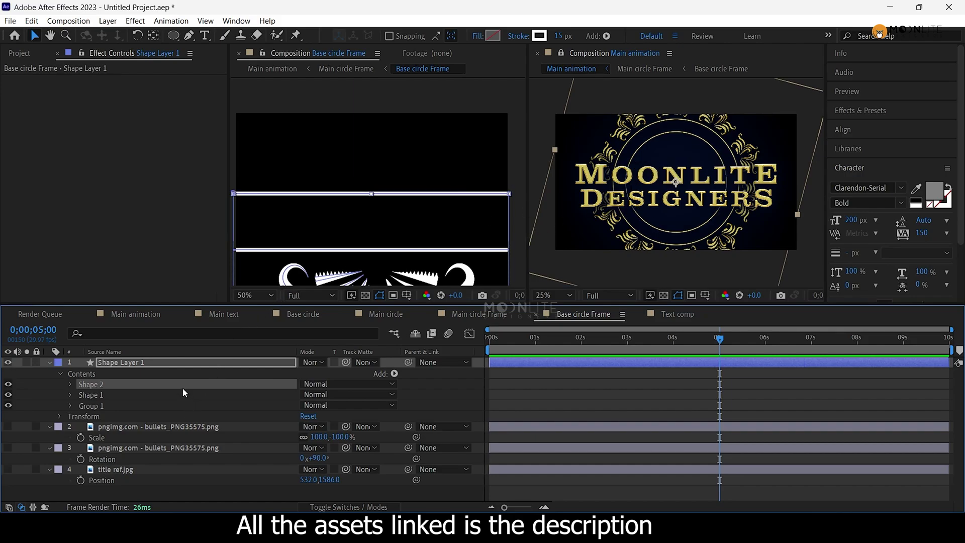
{"action": "key", "text": "shift+Up"}
{"action": "key", "text": "shift+Up"}
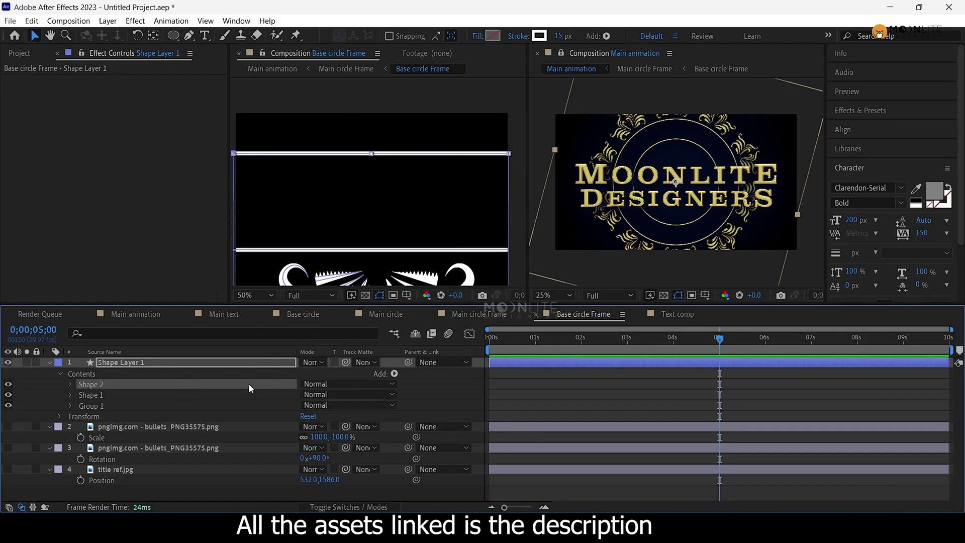
{"action": "key", "text": "shift+Down"}
{"action": "key", "text": "shift+Down"}
{"action": "key", "text": "shift+Down"}
{"action": "key", "text": "shift+Down"}
{"action": "key", "text": "shift+Down"}
{"action": "key", "text": "shift+Down"}
{"action": "key", "text": "shift+Down"}
{"action": "key", "text": "shift+Down"}
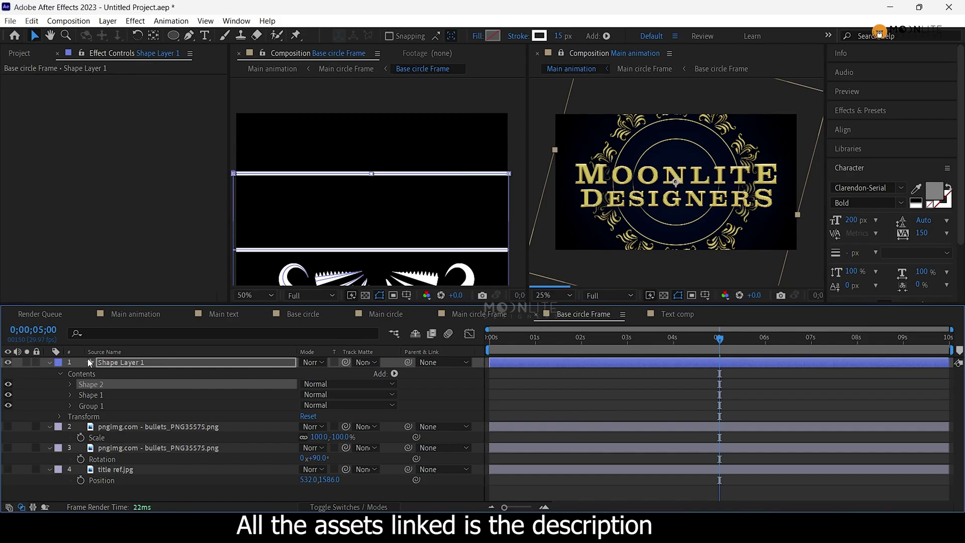
Try the bullets image in place of Shape Layer 1 as the frame source and switch back to Shape Layer 1.
{"action": "left_click", "coordinate": [47, 363]}
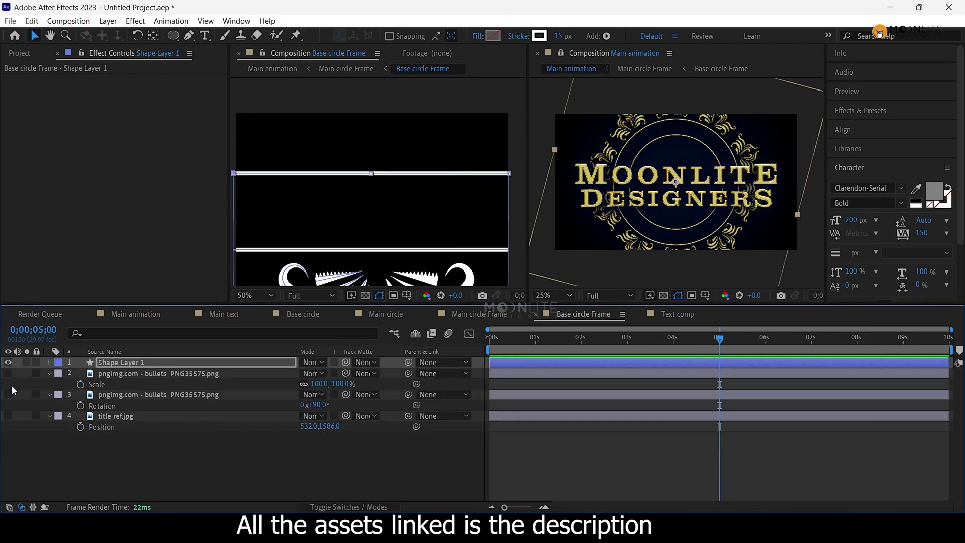
{"action": "left_click", "coordinate": [7, 362]}
{"action": "left_click", "coordinate": [8, 373]}
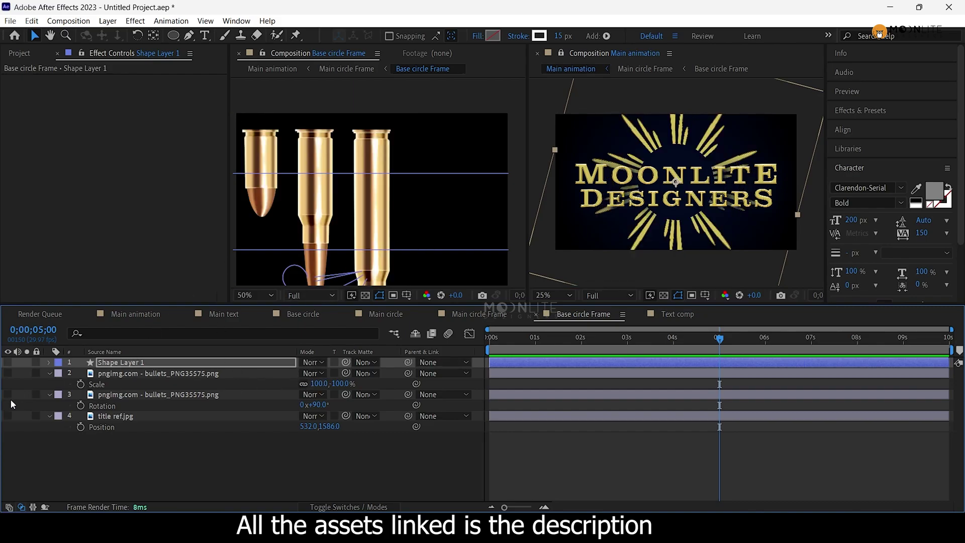
{"action": "left_click", "coordinate": [7, 373]}
{"action": "left_click", "coordinate": [8, 362]}
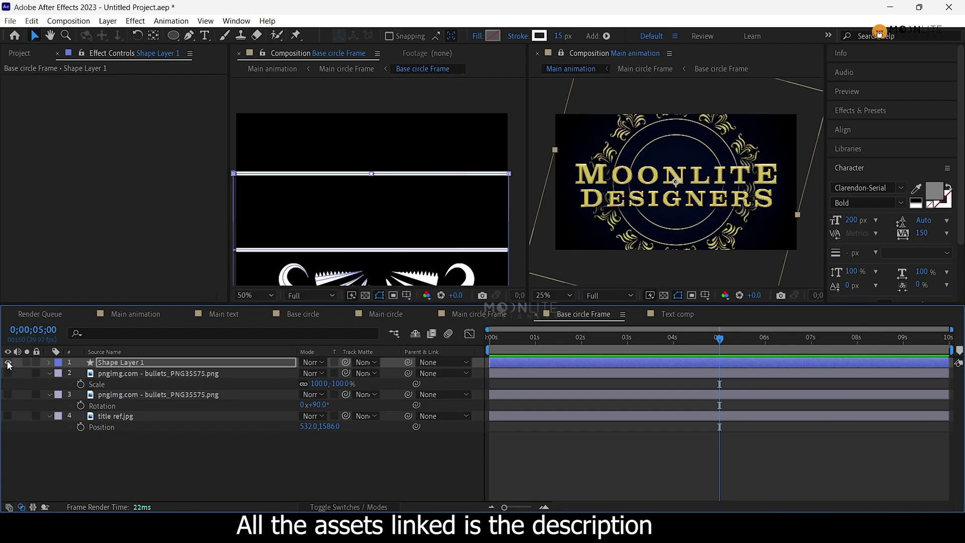
{"action": "left_click", "coordinate": [8, 362]}
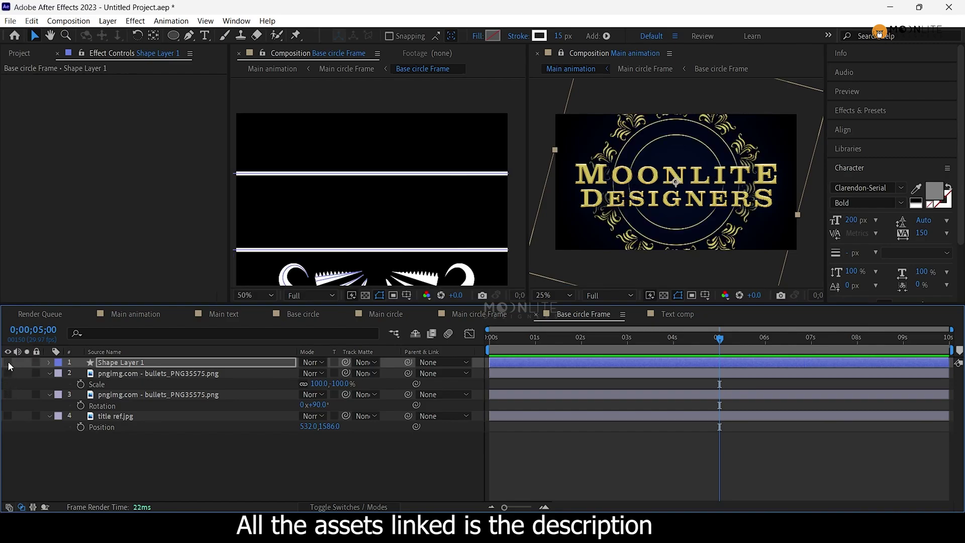
{"action": "left_click", "coordinate": [8, 362]}
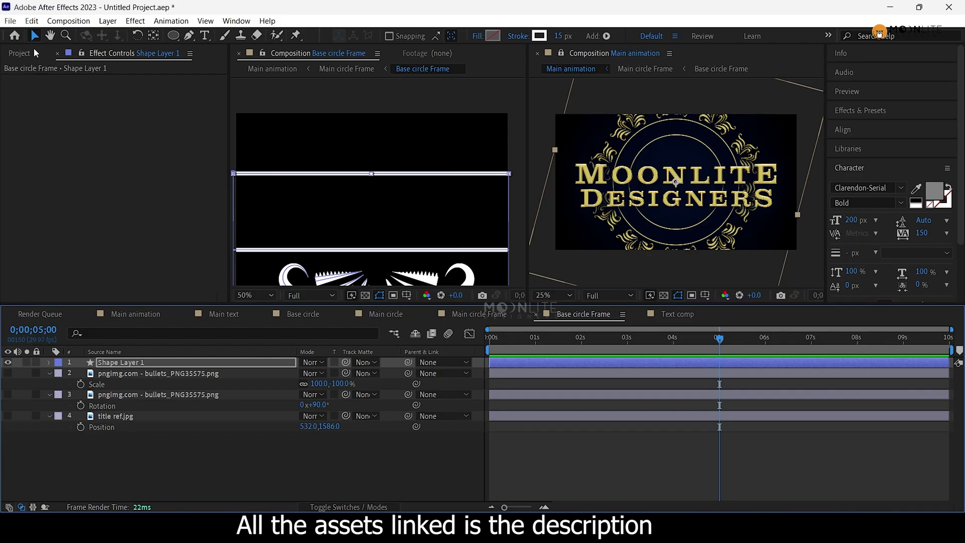
Add og4dlvlavld5ttqihncjtqagbr.png below Shape Layer 1 in Base circle Frame and hide Shape Layer 1.
{"action": "left_click", "coordinate": [36, 52]}
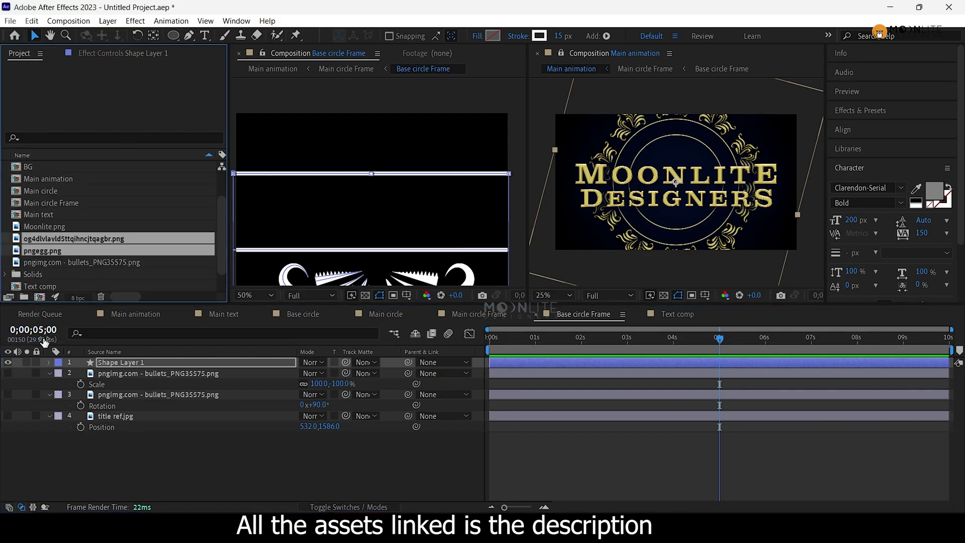
{"action": "left_click", "coordinate": [74, 455]}
{"action": "left_click_drag", "start_coordinate": [38, 239], "coordinate": [47, 370]}
{"action": "left_click", "coordinate": [9, 363]}
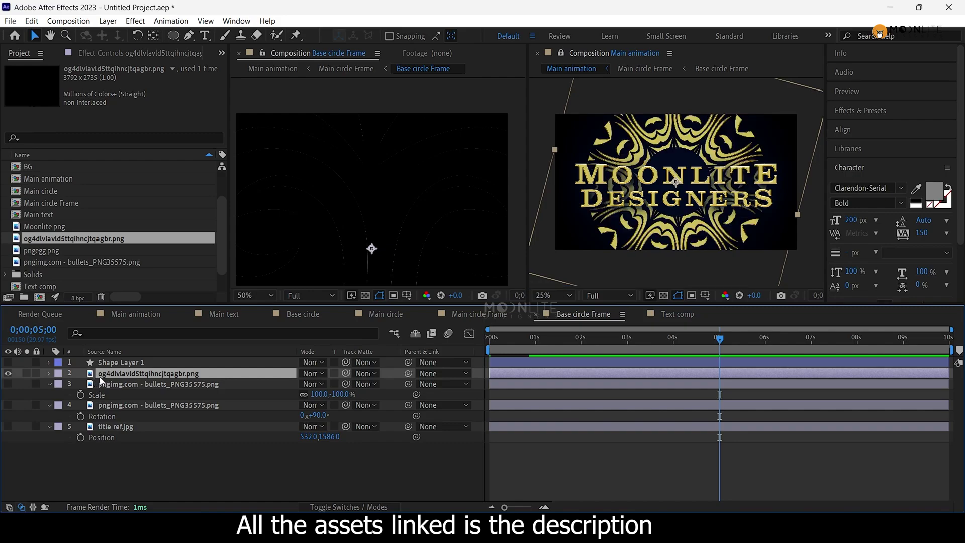
Scale the og4dlvlavld5ttqihncjtqagbr.png ornament to 25% and show the transparency grid.
{"action": "scroll", "coordinate": [355, 233], "scroll_direction": "down", "scroll_amount": 3}
{"action": "key", "text": "s"}
{"action": "left_click_drag", "start_coordinate": [315, 383], "coordinate": [282, 385]}
{"action": "left_click", "coordinate": [365, 295]}
{"action": "left_click", "coordinate": [364, 295]}
{"action": "scroll", "coordinate": [365, 296], "scroll_direction": "up", "scroll_amount": 1}
{"action": "left_click", "coordinate": [327, 383]}
{"action": "type", "text": "25"}
{"action": "key", "text": "Return"}
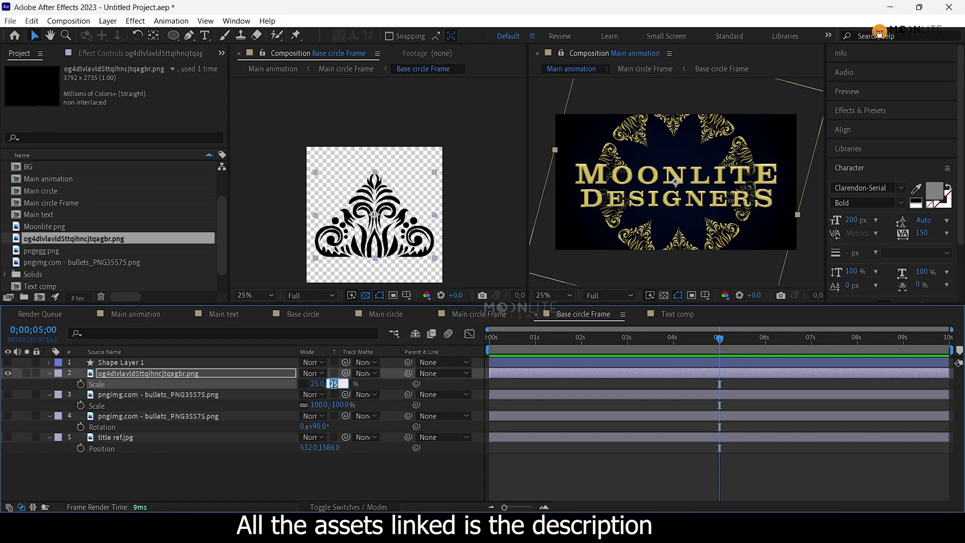
Flip the ornament upside down with a vertical Scale of -25% and inspect the gold frame up close in Main animation.
{"action": "type", "text": "-25"}
{"action": "key", "text": "Return"}
{"action": "scroll", "coordinate": [660, 193], "scroll_direction": "up", "scroll_amount": 6}
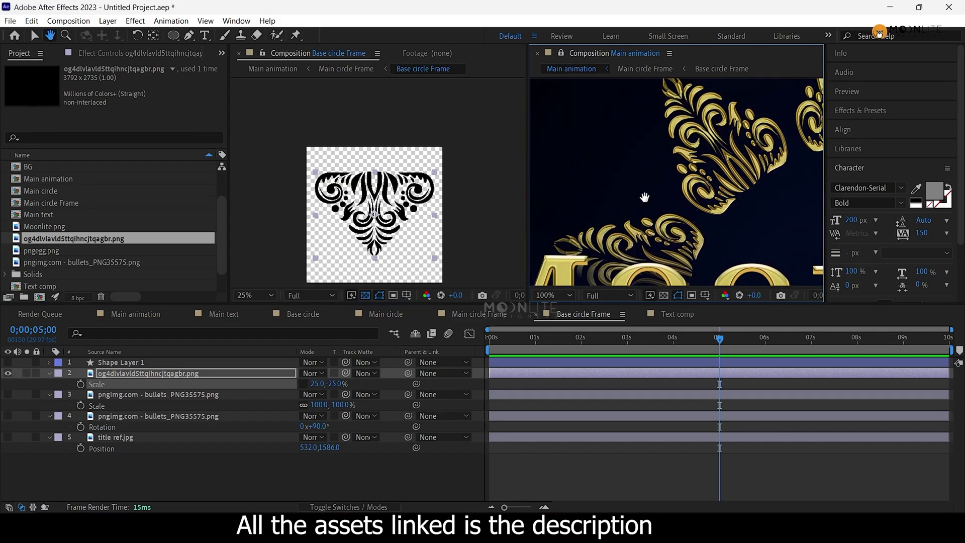
{"action": "scroll", "coordinate": [660, 193], "scroll_direction": "down", "scroll_amount": 4}
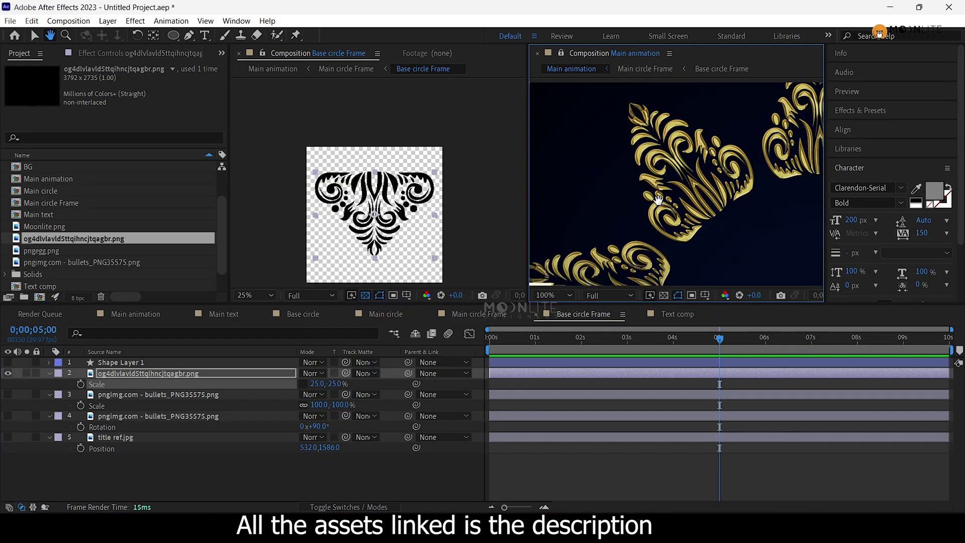
{"action": "key", "text": "v"}
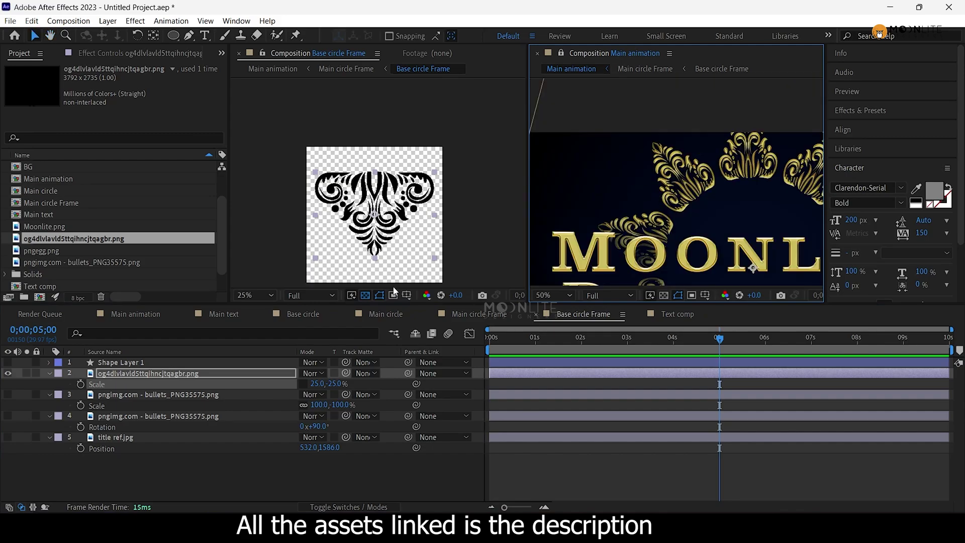
Adjust the scale and position of the Base circle Frame layer in Main circle Frame to reshape the ornament ring.
{"action": "key", "text": "Tab"}
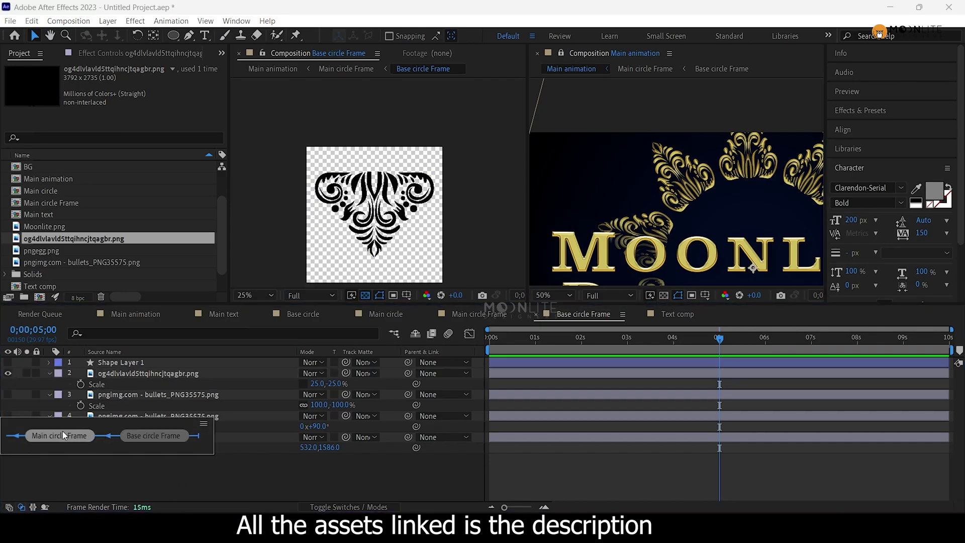
{"action": "left_click", "coordinate": [62, 430]}
{"action": "key", "text": "s"}
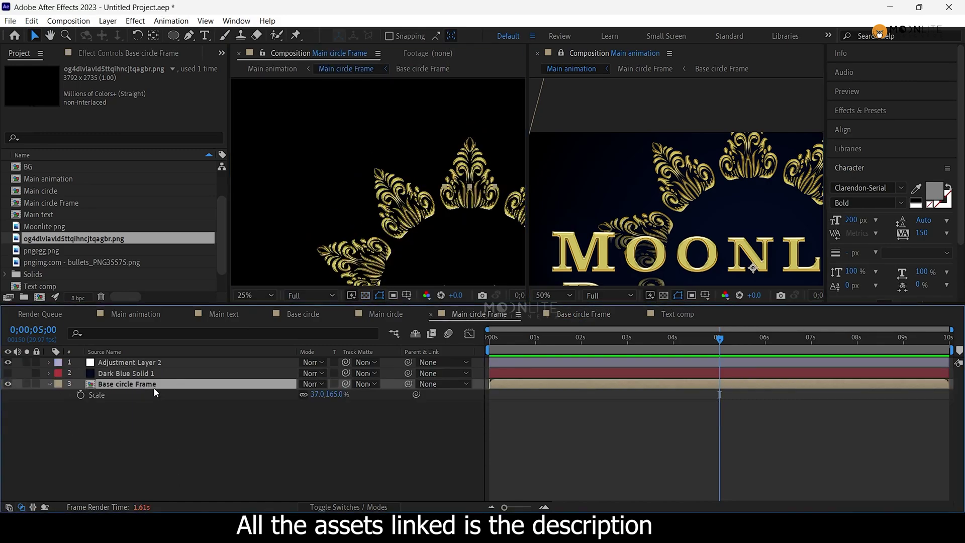
{"action": "scroll", "coordinate": [417, 226], "scroll_direction": "down", "scroll_amount": 1}
{"action": "left_click_drag", "start_coordinate": [417, 227], "coordinate": [415, 183]}
{"action": "scroll", "coordinate": [396, 182], "scroll_direction": "up", "scroll_amount": 1}
{"action": "scroll", "coordinate": [402, 171], "scroll_direction": "down", "scroll_amount": 1}
{"action": "left_click", "coordinate": [135, 313]}
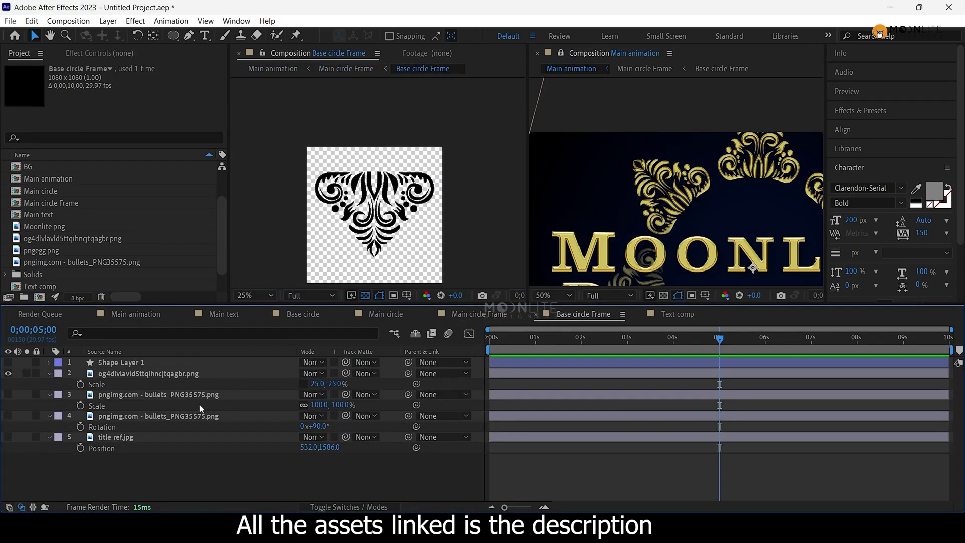
Hide the og4dlvlavld5ttqihncjtqagbr.png layer, add pngegg.png to Base circle Frame in its place, and reveal its Scale.
{"action": "left_click", "coordinate": [162, 374]}
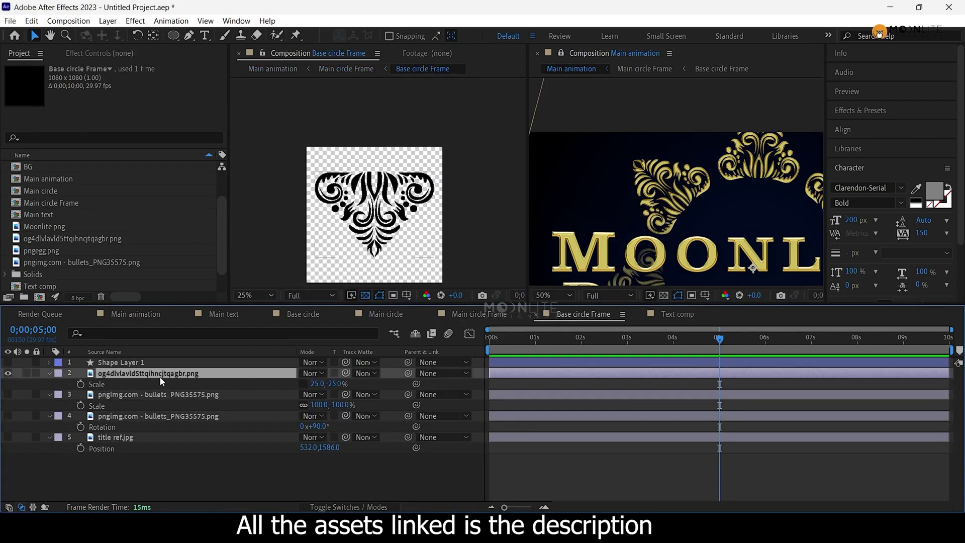
{"action": "left_click", "coordinate": [7, 373]}
{"action": "left_click", "coordinate": [8, 395]}
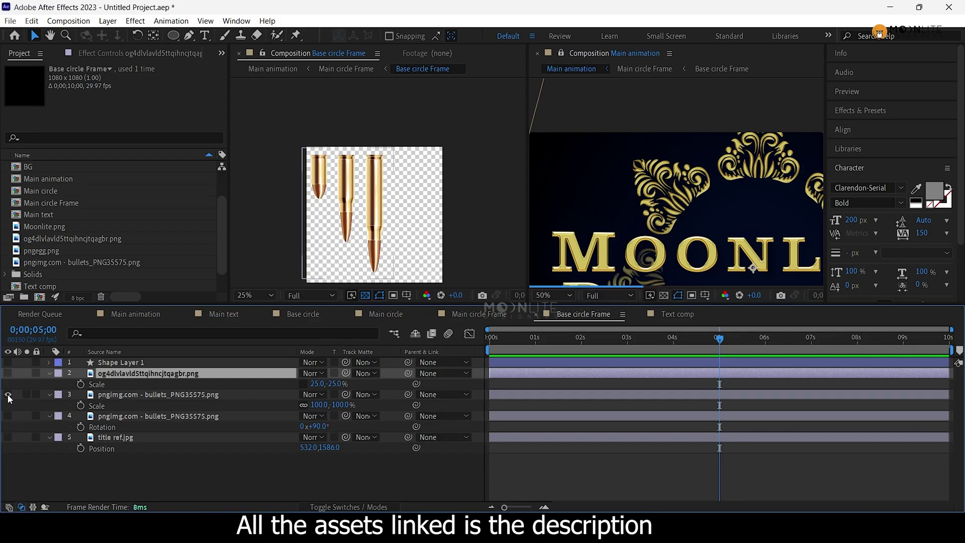
{"action": "left_click", "coordinate": [8, 395]}
{"action": "left_click_drag", "start_coordinate": [42, 250], "coordinate": [373, 224]}
{"action": "key", "text": "s"}
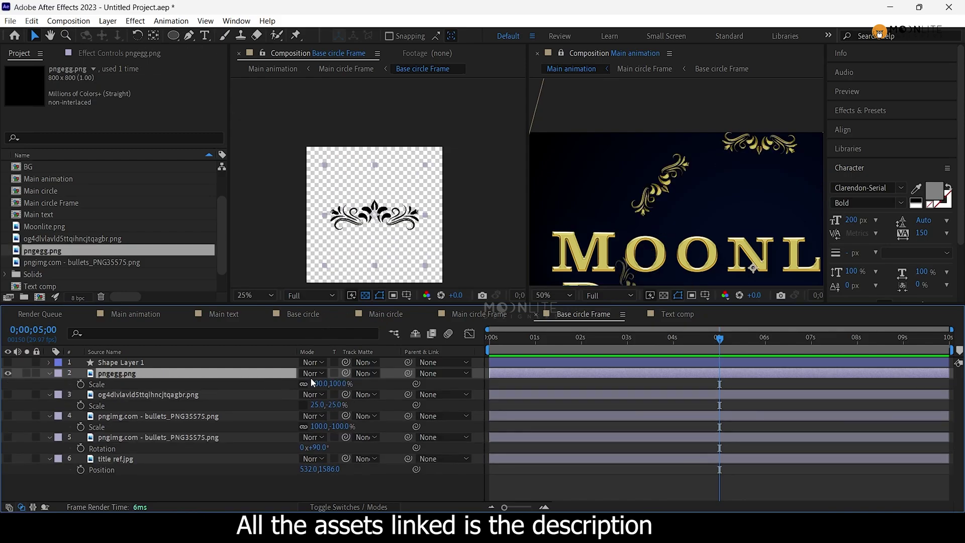
Stretch the pngegg.png ornament in Base circle Frame to a Scale of about 141, 165% and check the ring in Main animation.
{"action": "scroll", "coordinate": [413, 216], "scroll_direction": "down", "scroll_amount": 2}
{"action": "left_click_drag", "start_coordinate": [425, 216], "coordinate": [441, 226]}
{"action": "left_click_drag", "start_coordinate": [374, 165], "coordinate": [375, 136]}
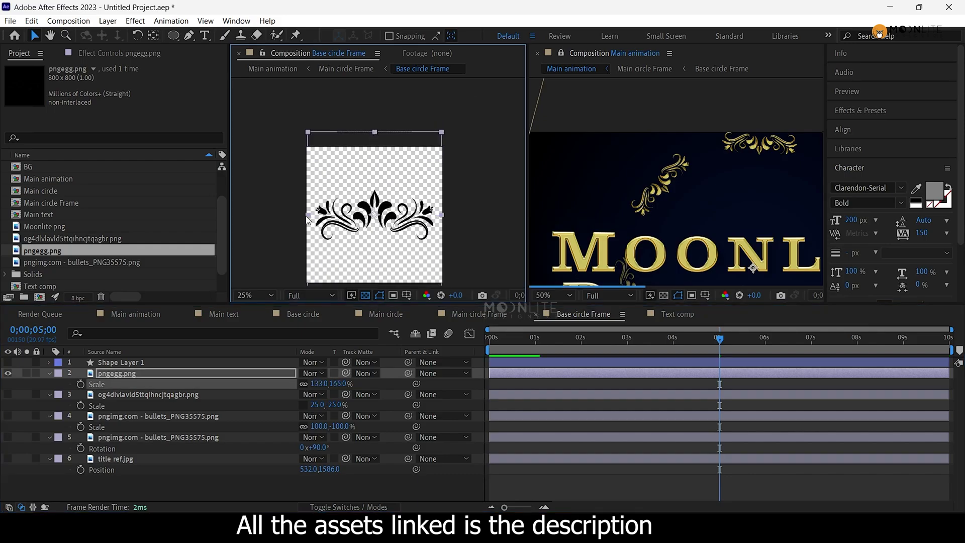
{"action": "left_click_drag", "start_coordinate": [307, 217], "coordinate": [303, 220]}
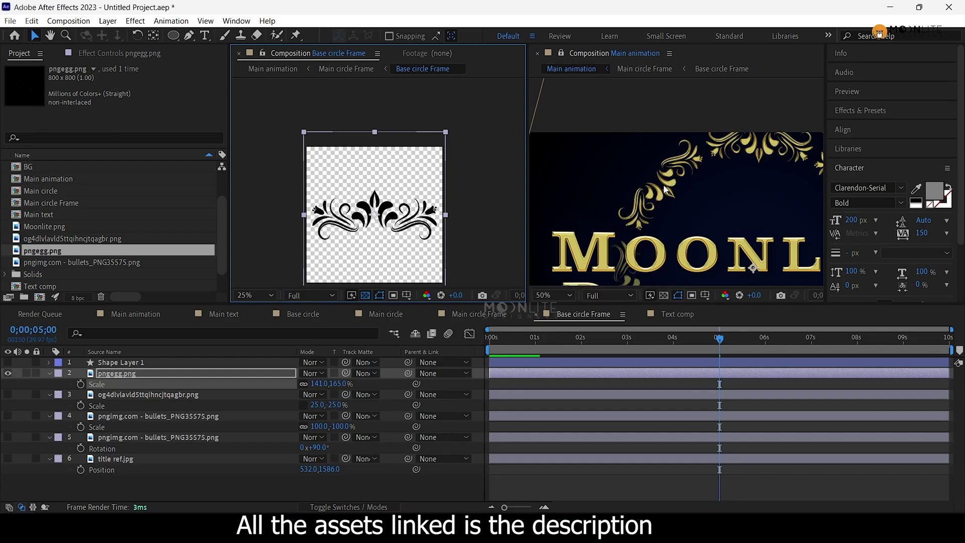
{"action": "scroll", "coordinate": [666, 187], "scroll_direction": "down", "scroll_amount": 2}
{"action": "key", "text": "space"}
{"action": "scroll", "coordinate": [671, 163], "scroll_direction": "up", "scroll_amount": 2}
{"action": "left_click_drag", "start_coordinate": [702, 187], "coordinate": [678, 192]}
{"action": "key", "text": "v"}
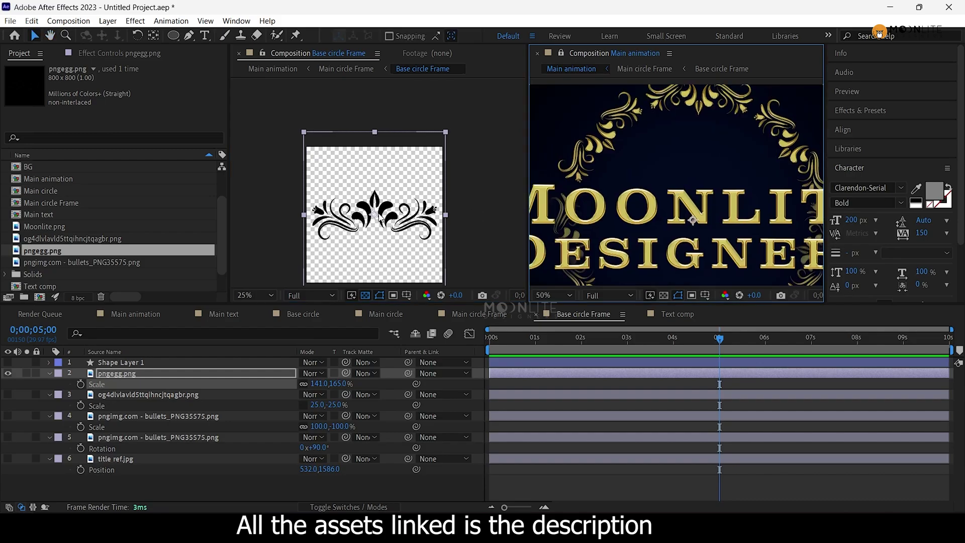
Flip the pngegg.png ornament vertically with a Scale of 141, -165% and move it down to the lower edge of Base circle Frame.
{"action": "left_click", "coordinate": [187, 375]}
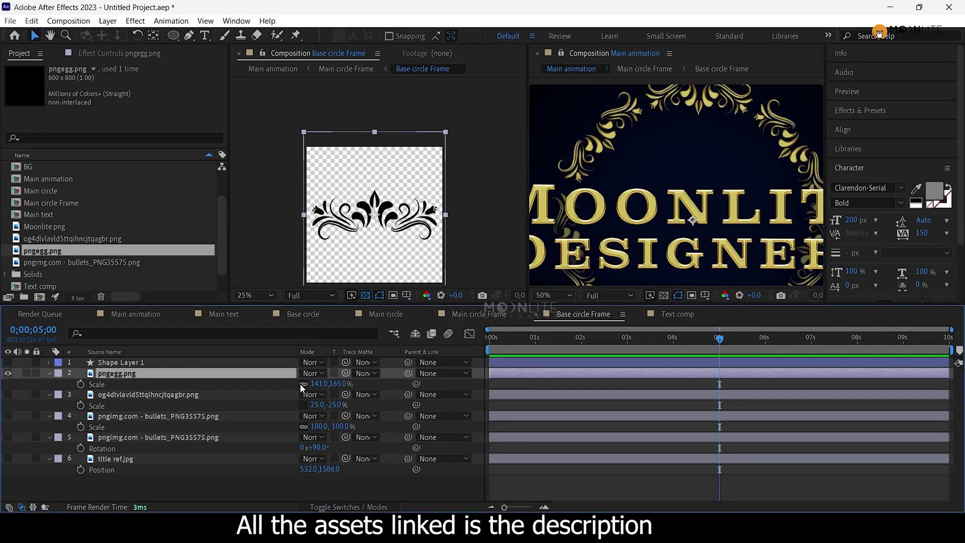
{"action": "key", "text": "Return"}
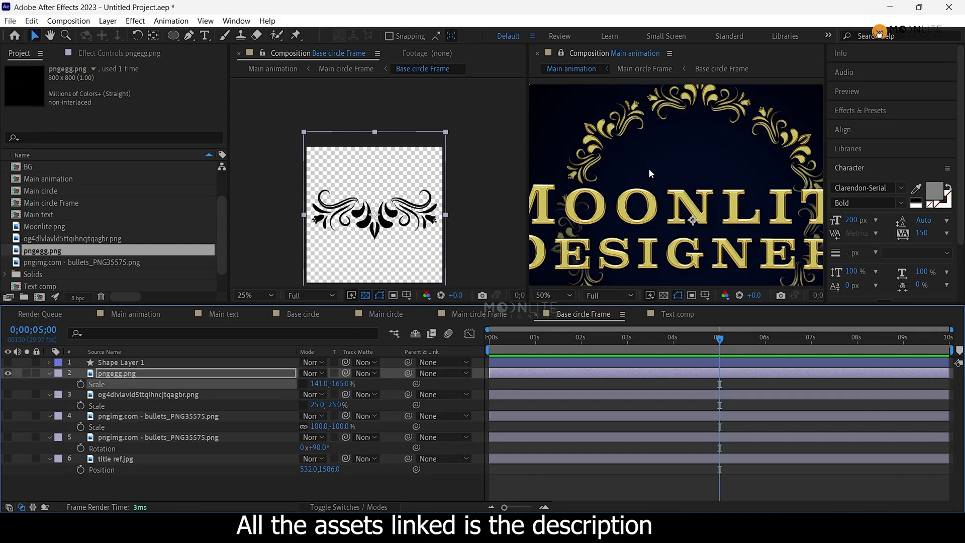
{"action": "scroll", "coordinate": [641, 171], "scroll_direction": "up", "scroll_amount": 2}
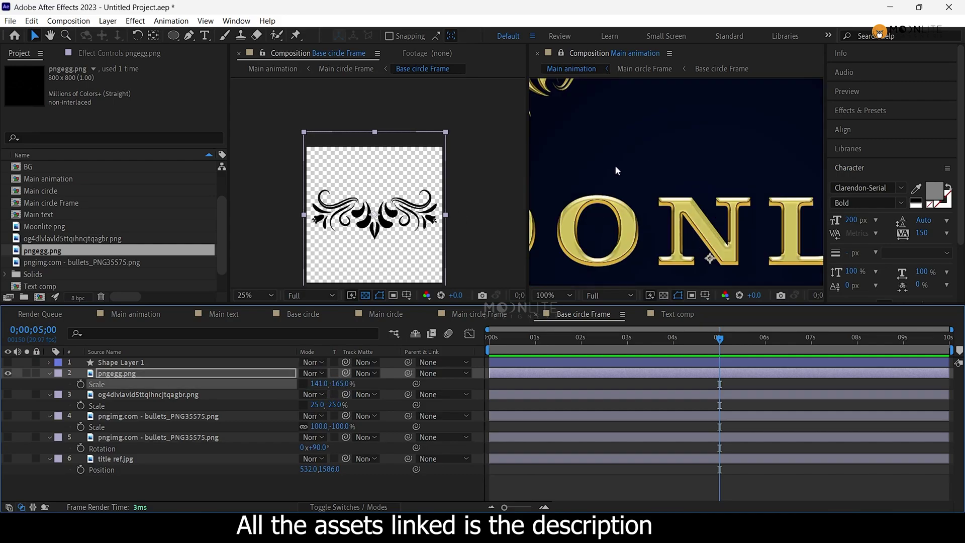
{"action": "left_click", "coordinate": [125, 373]}
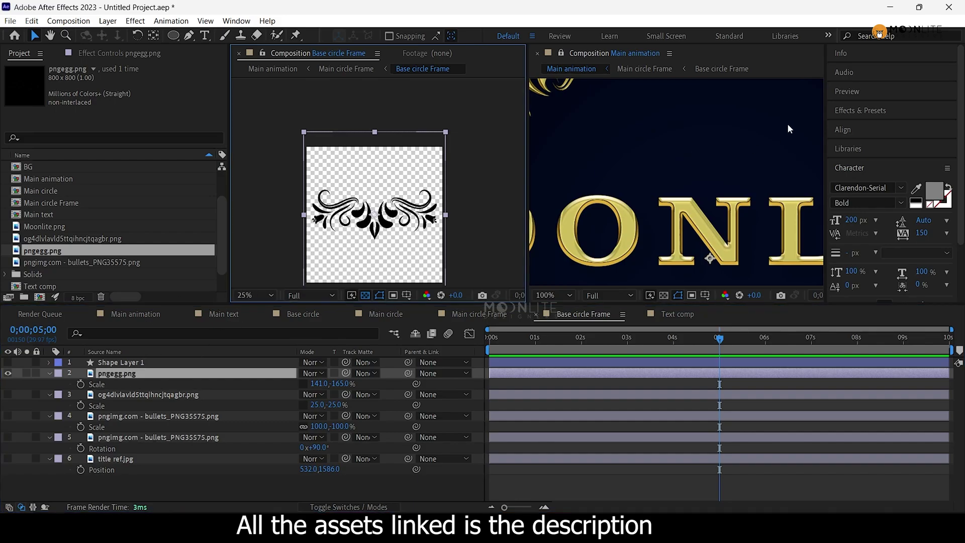
{"action": "scroll", "coordinate": [788, 128], "scroll_direction": "down", "scroll_amount": 2}
{"action": "left_click_drag", "start_coordinate": [371, 215], "coordinate": [371, 253]}
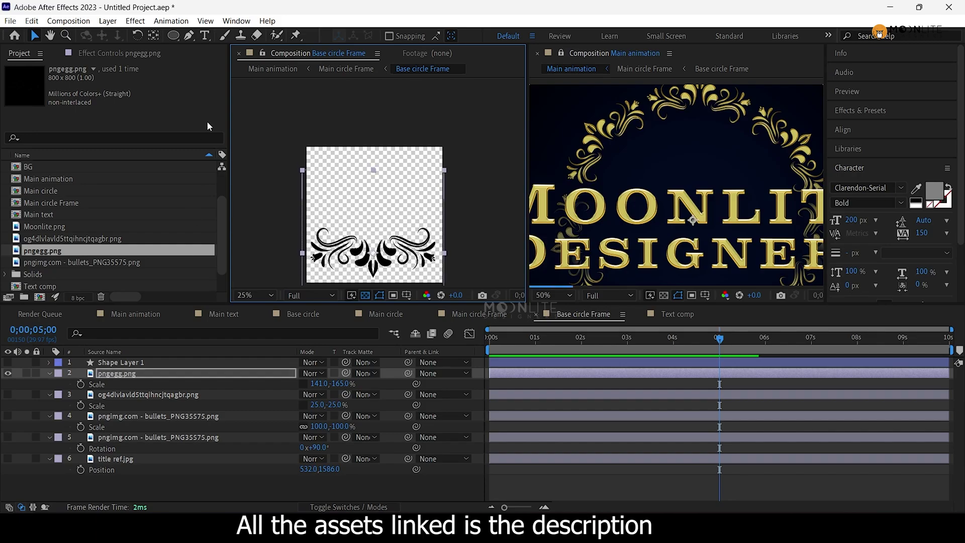
Draw a horizontal 15 px stroke line on a new shape layer with the Pen tool, across Base circle Frame just above the ornament.
{"action": "left_click", "coordinate": [189, 35]}
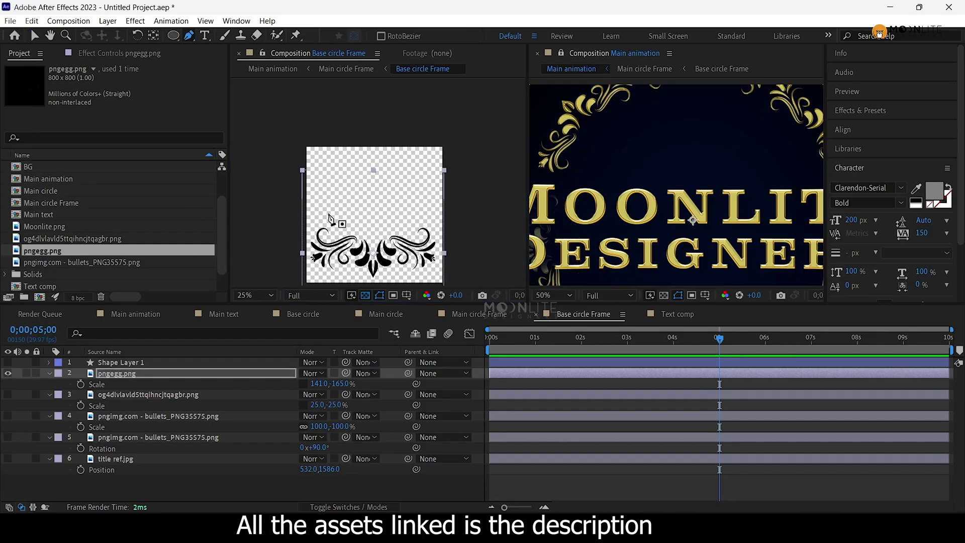
{"action": "left_click", "coordinate": [155, 475]}
{"action": "left_click", "coordinate": [301, 219]}
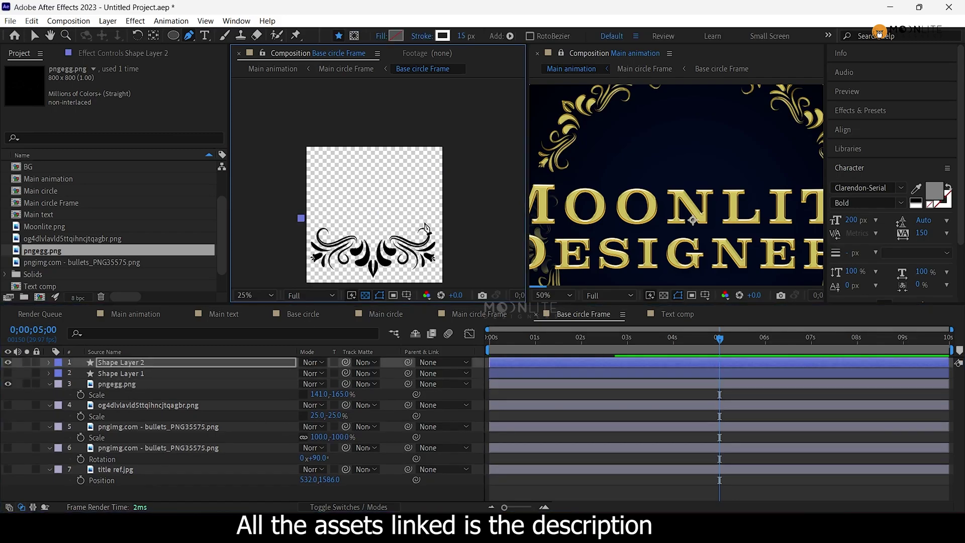
{"action": "left_click", "coordinate": [450, 218]}
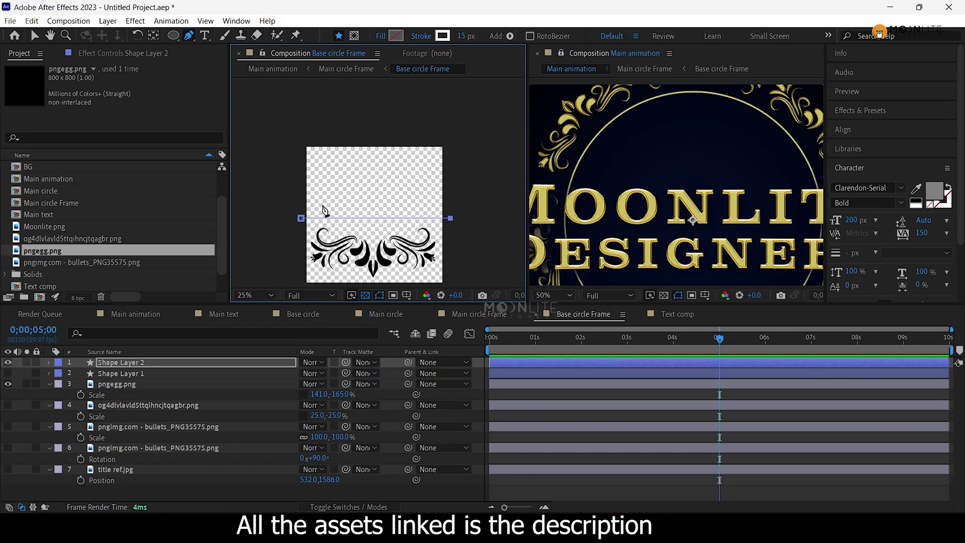
{"action": "left_click", "coordinate": [298, 172], "text": "shift"}
{"action": "key", "text": "ctrl+z"}
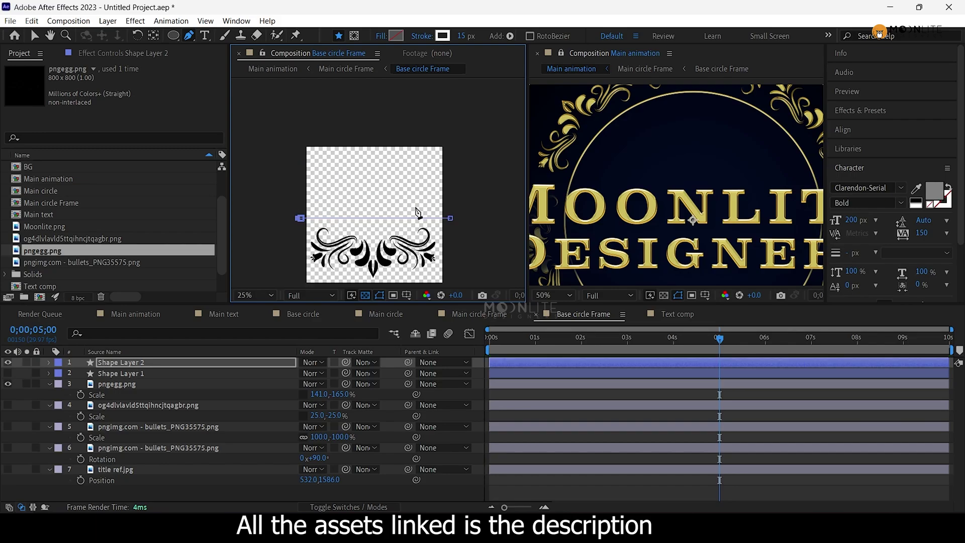
Draw a second horizontal line in Shape Layer 2, above the first one, across the full width of Base circle Frame.
{"action": "left_click", "coordinate": [514, 437]}
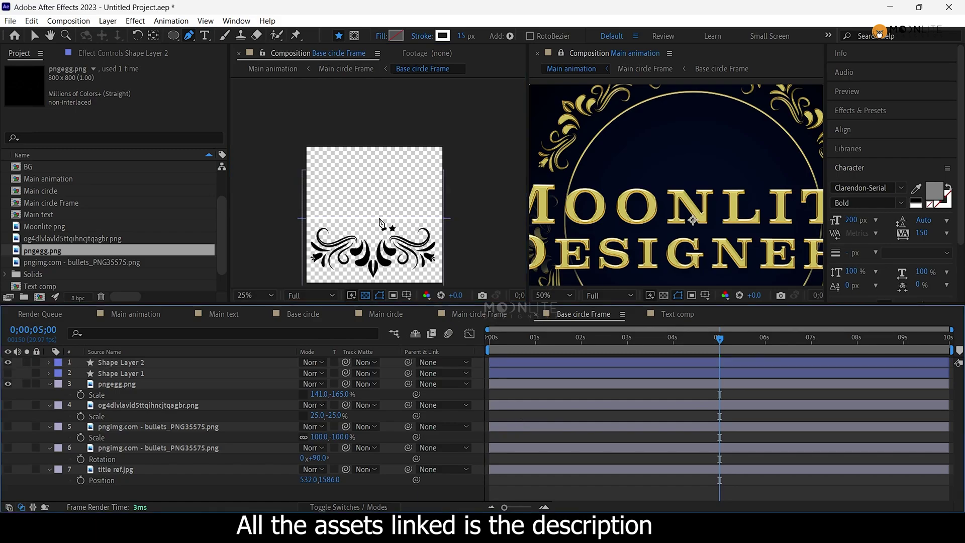
{"action": "left_click", "coordinate": [191, 362]}
{"action": "left_click", "coordinate": [292, 171]}
{"action": "left_click", "coordinate": [452, 172]}
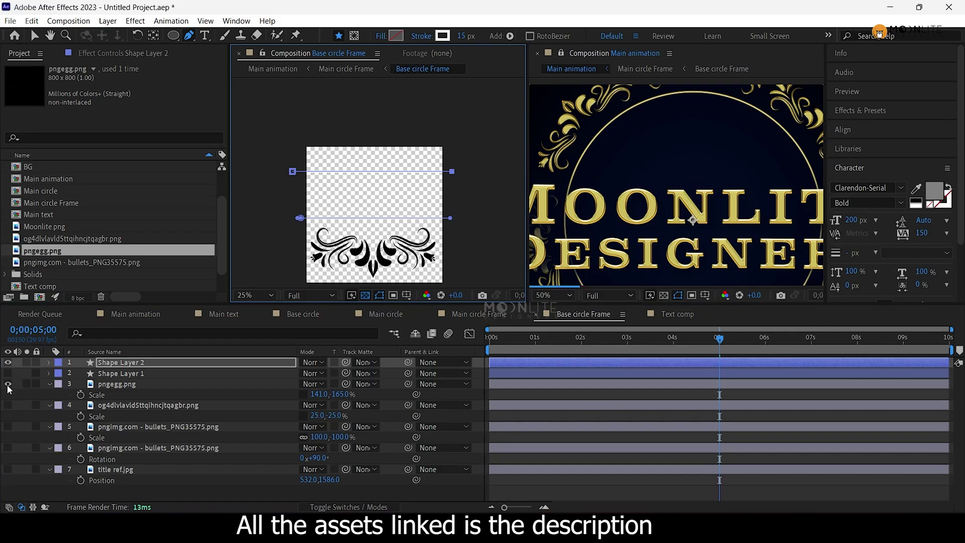
Add a Zig Zag to the lower line of Shape Layer 2 with size 48, 45 ridges per segment and corner points.
{"action": "left_click", "coordinate": [47, 361]}
{"action": "left_click", "coordinate": [61, 373]}
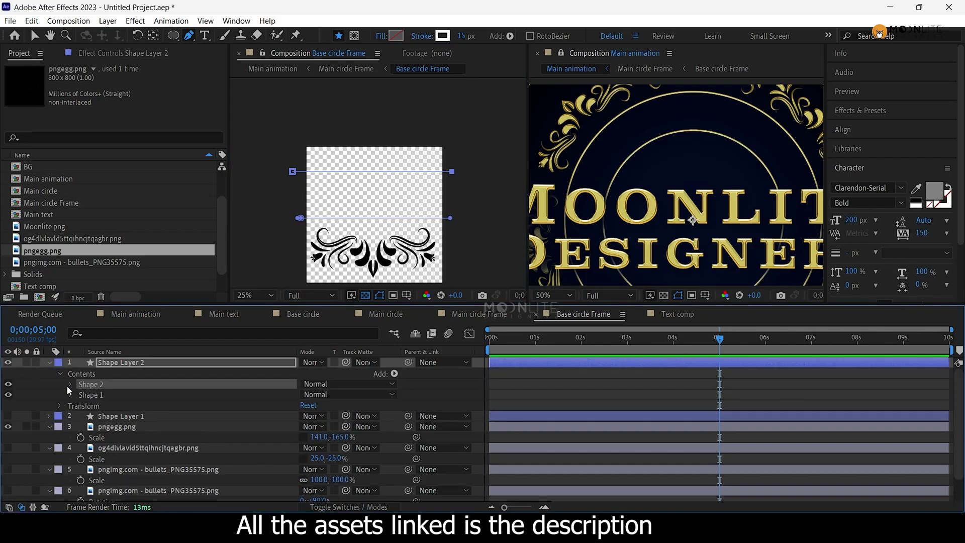
{"action": "left_click", "coordinate": [92, 394]}
{"action": "left_click", "coordinate": [70, 395]}
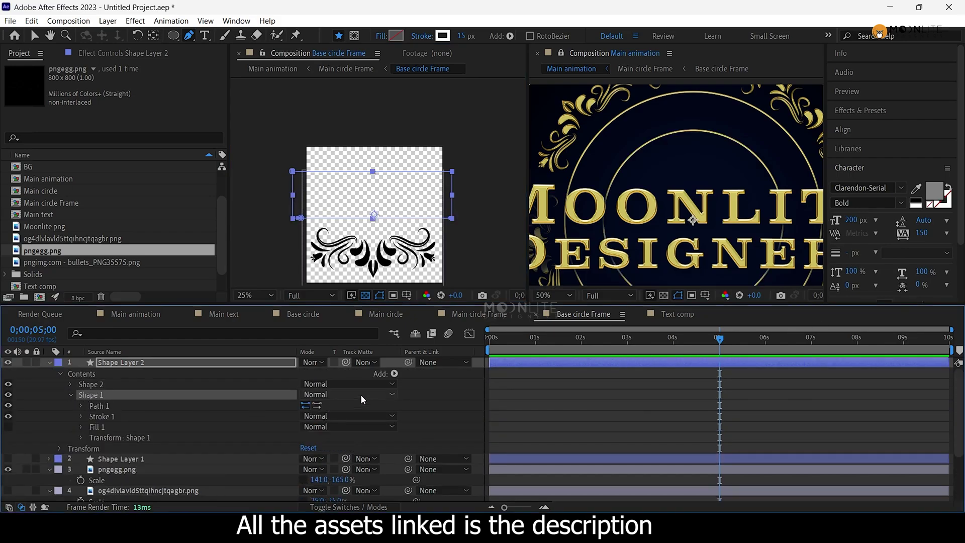
{"action": "left_click", "coordinate": [394, 374]}
{"action": "left_click", "coordinate": [352, 351]}
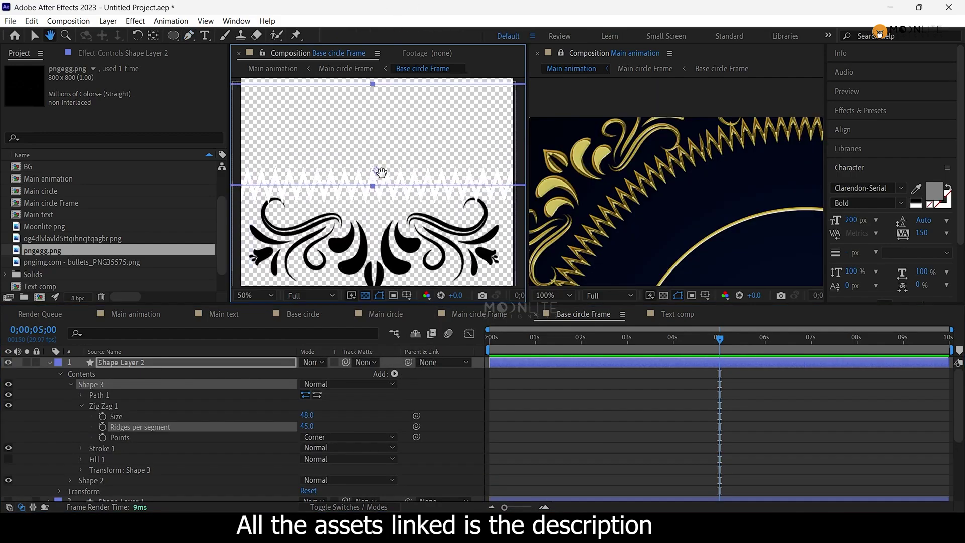
Change the line's Zig Zag to 16 ridges per segment with smooth points and inspect the wavy gold ring in Main animation.
{"action": "key", "text": "v"}
{"action": "key", "text": "h"}
{"action": "mouse_move", "coordinate": [442, 184]}
{"action": "left_mouse_down"}
{"action": "mouse_move", "coordinate": [495, 172]}
{"action": "mouse_move", "coordinate": [457, 176]}
{"action": "left_mouse_up"}
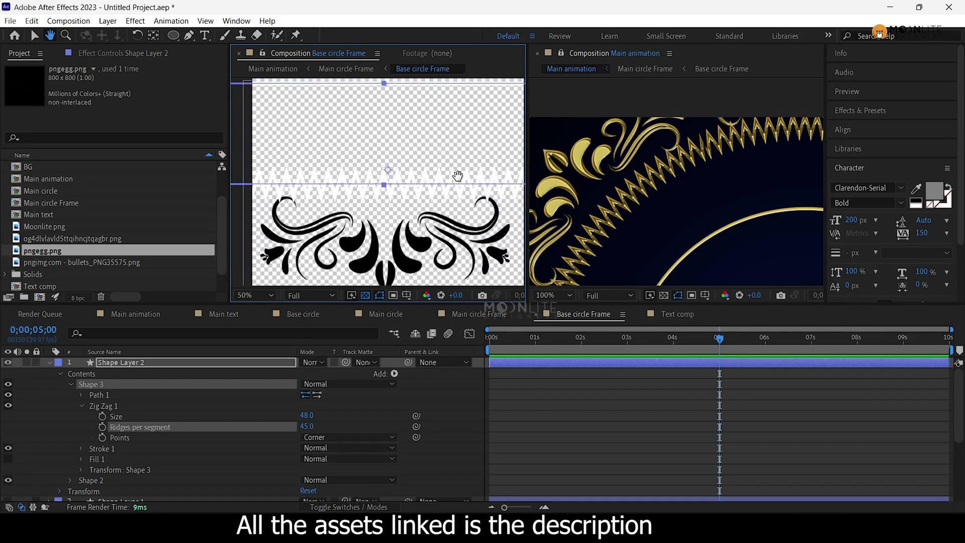
{"action": "scroll", "coordinate": [661, 205], "scroll_direction": "down", "scroll_amount": 2}
{"action": "scroll", "coordinate": [661, 205], "scroll_direction": "down", "scroll_amount": 2}
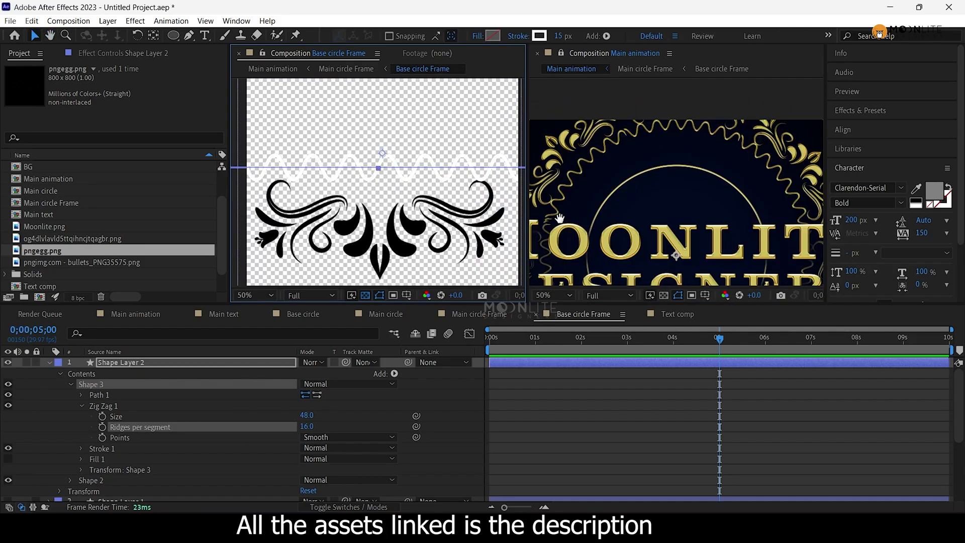
{"action": "scroll", "coordinate": [647, 205], "scroll_direction": "up", "scroll_amount": 3}
{"action": "left_click_drag", "start_coordinate": [646, 204], "coordinate": [642, 155]}
{"action": "scroll", "coordinate": [450, 180], "scroll_direction": "down", "scroll_amount": 2}
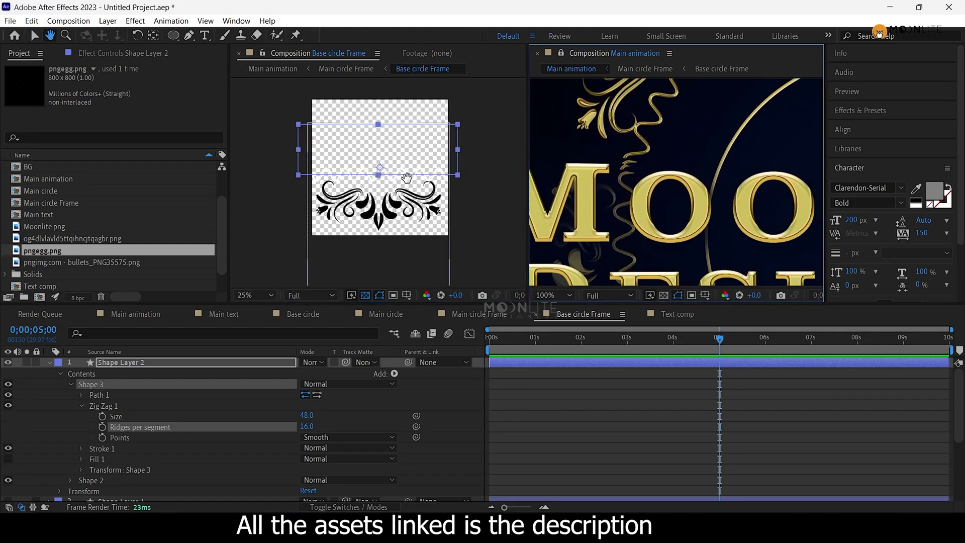
Undo the last two changes to the wavy line in Base circle Frame.
{"action": "scroll", "coordinate": [411, 187], "scroll_direction": "up", "scroll_amount": 2}
{"action": "left_click_drag", "start_coordinate": [411, 187], "coordinate": [441, 180]}
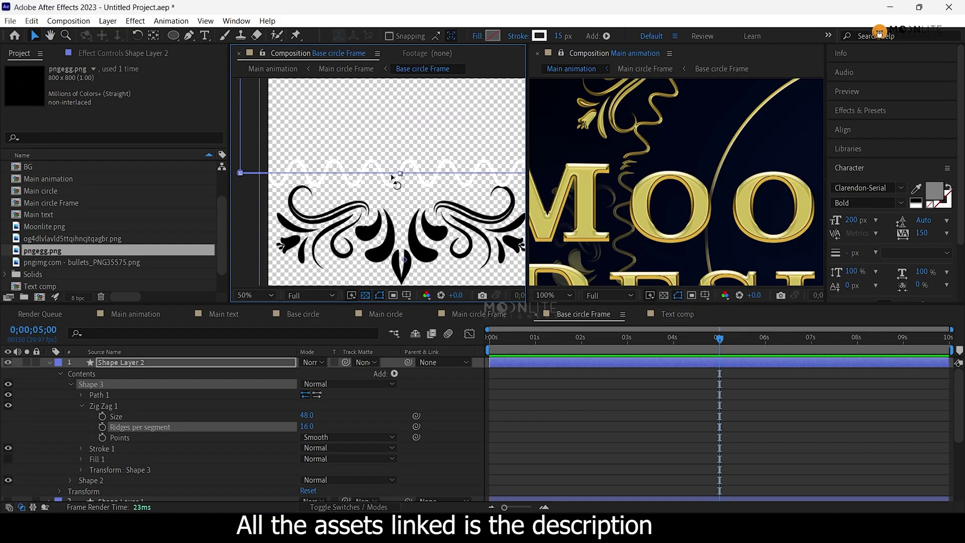
{"action": "key", "text": "v"}
{"action": "key", "text": "ctrl+z"}
{"action": "key", "text": "ctrl+z"}
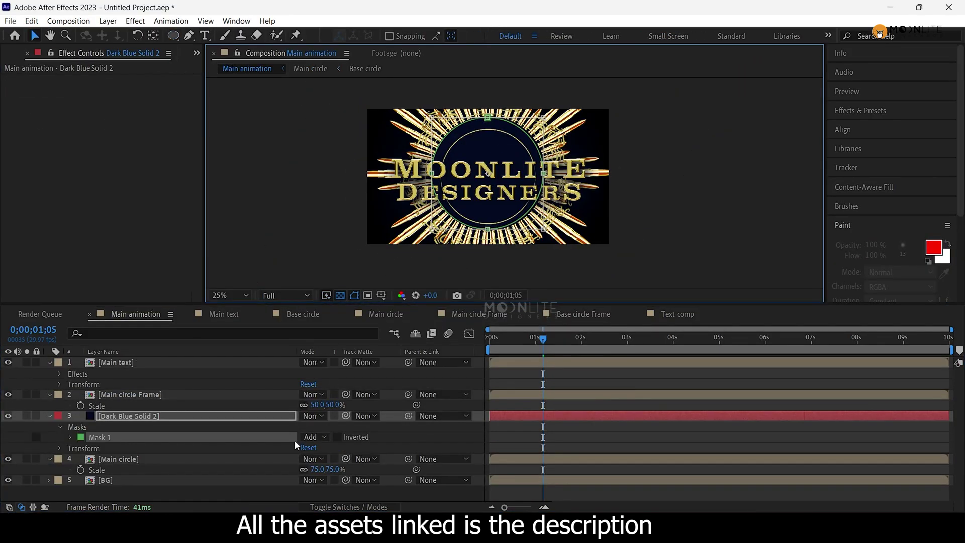
Set the Mask Feather of Mask 1 on Dark Blue Solid 2 to 250 pixels and scale the Main circle Frame layer to 40%.
{"action": "key", "text": "f"}
{"action": "left_click", "coordinate": [319, 437]}
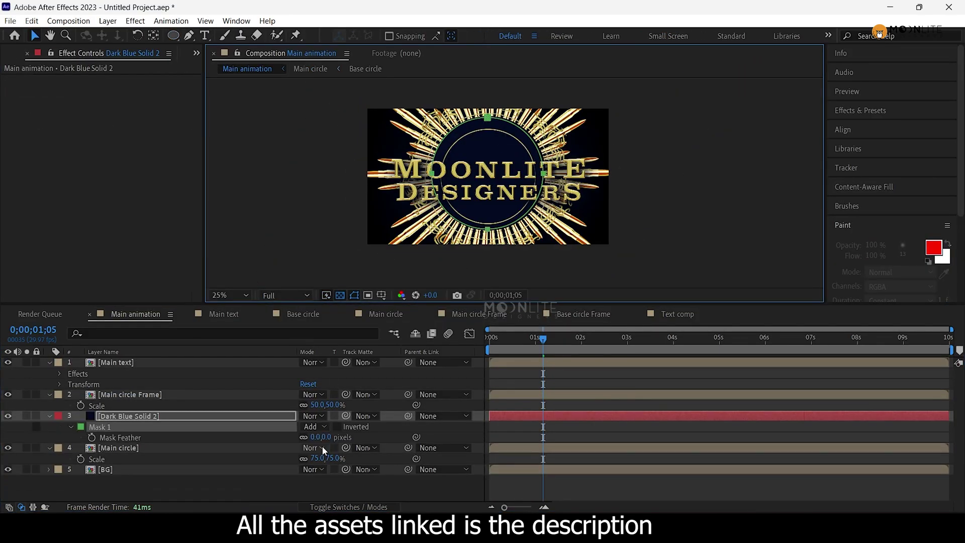
{"action": "type", "text": "250"}
{"action": "key", "text": "Return"}
{"action": "double_click", "coordinate": [425, 221]}
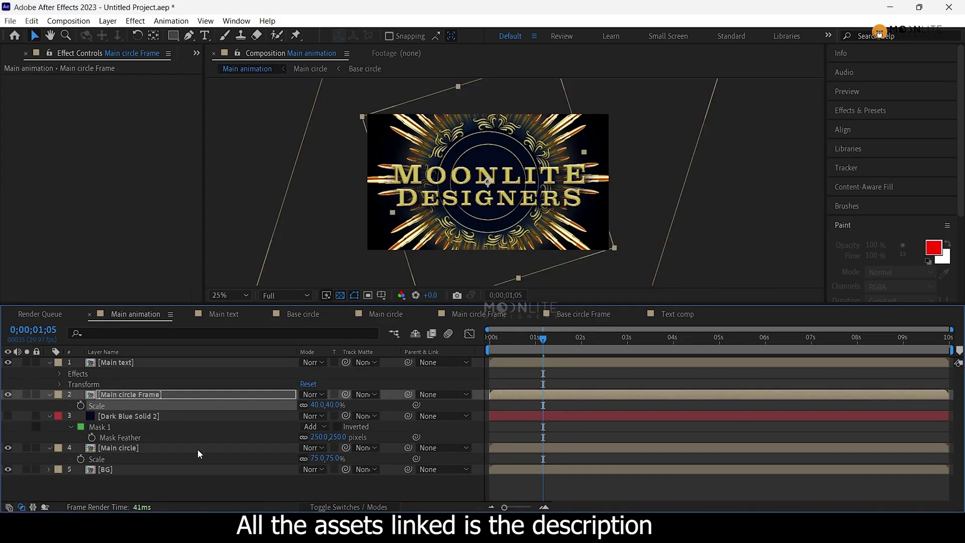
{"action": "left_click", "coordinate": [200, 447]}
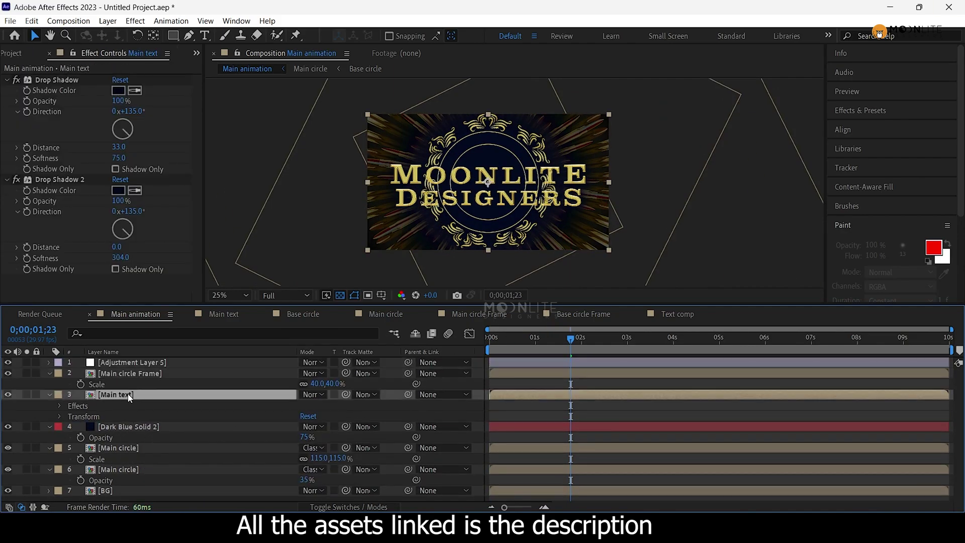
Search the effects for "cc v", apply the second match in Main animation, and select the lower Main circle layer.
{"action": "key", "text": "ctrl+space"}
{"action": "type", "text": "cc v"}
{"action": "key", "text": "Down"}
{"action": "key", "text": "Return"}
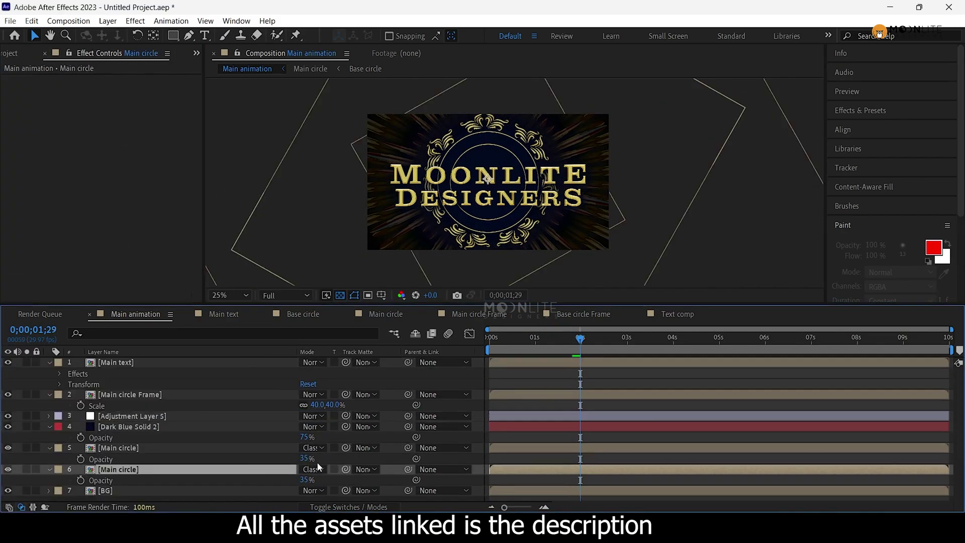
{"action": "left_click", "coordinate": [274, 471]}
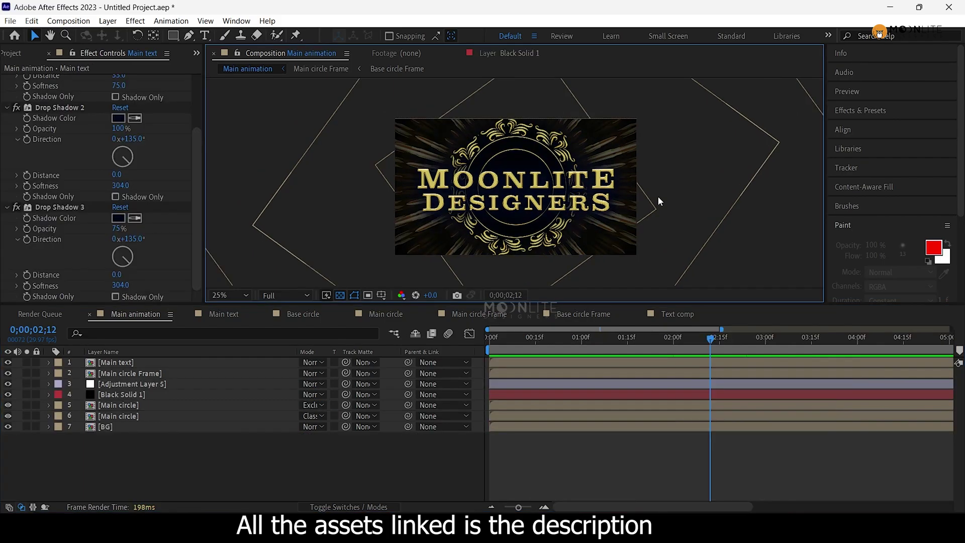